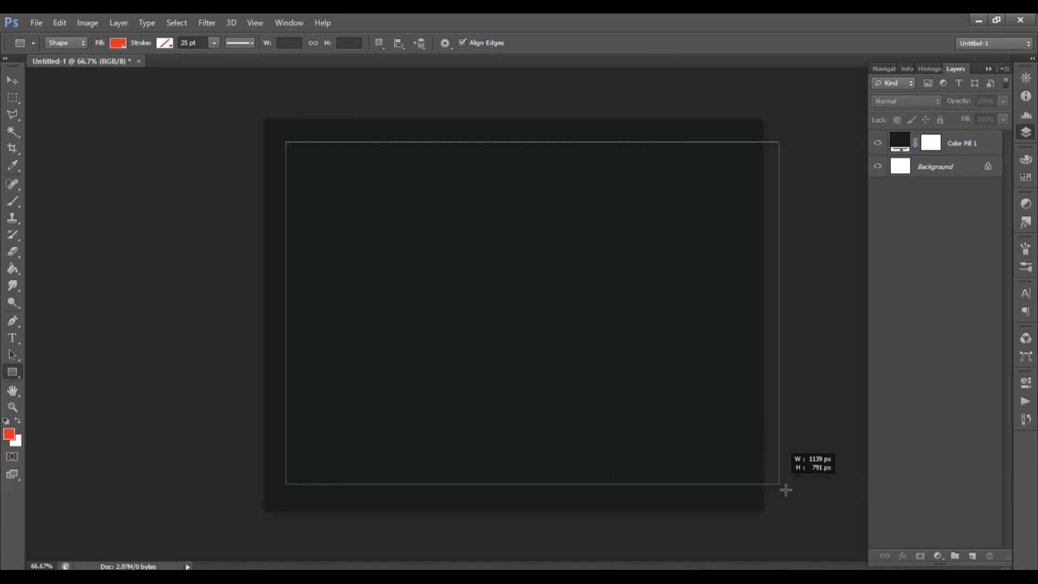
# Convert the red rectangle to a smart object and rotate it counterclockwise, placing it over the canvas's upper area with one corner pointing down.
pyautogui.rightClick(931, 143)
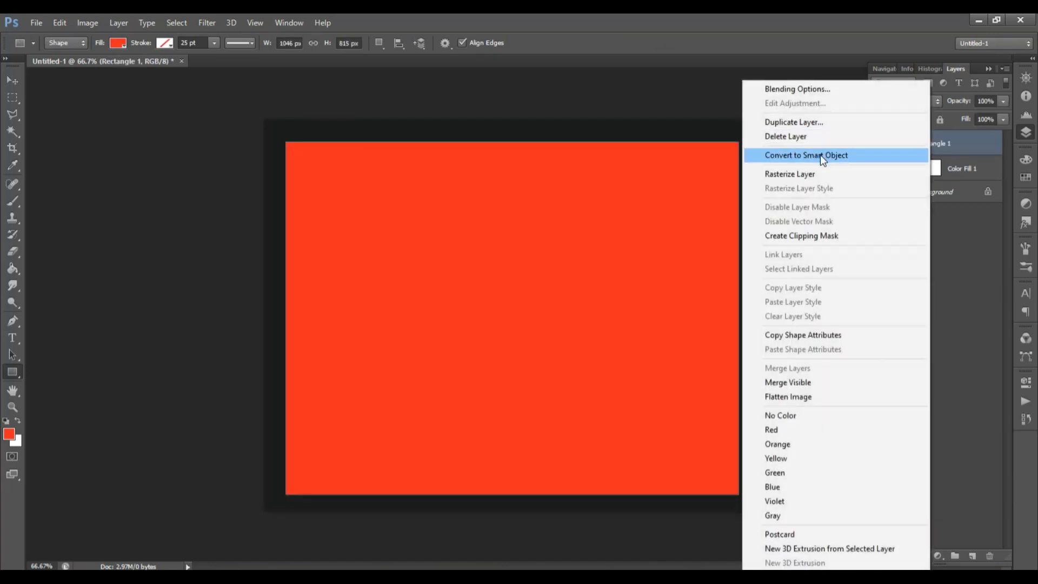
pyautogui.click(820, 155)
pyautogui.press('v')
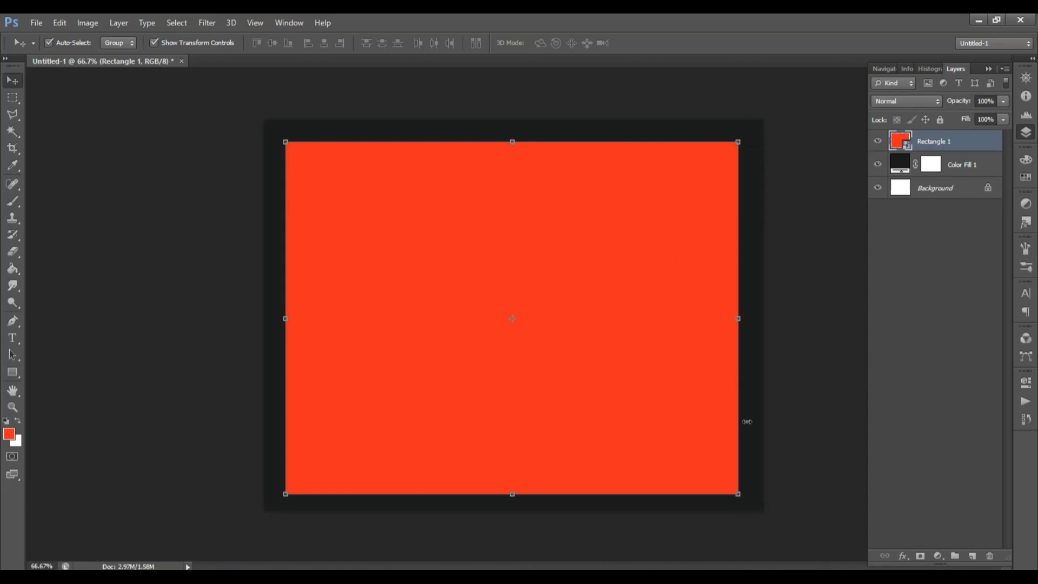
pyautogui.moveTo(752, 505); pyautogui.dragTo(801, 402)
pyautogui.press('Return')
pyautogui.moveTo(579, 457); pyautogui.dragTo(611, 339)
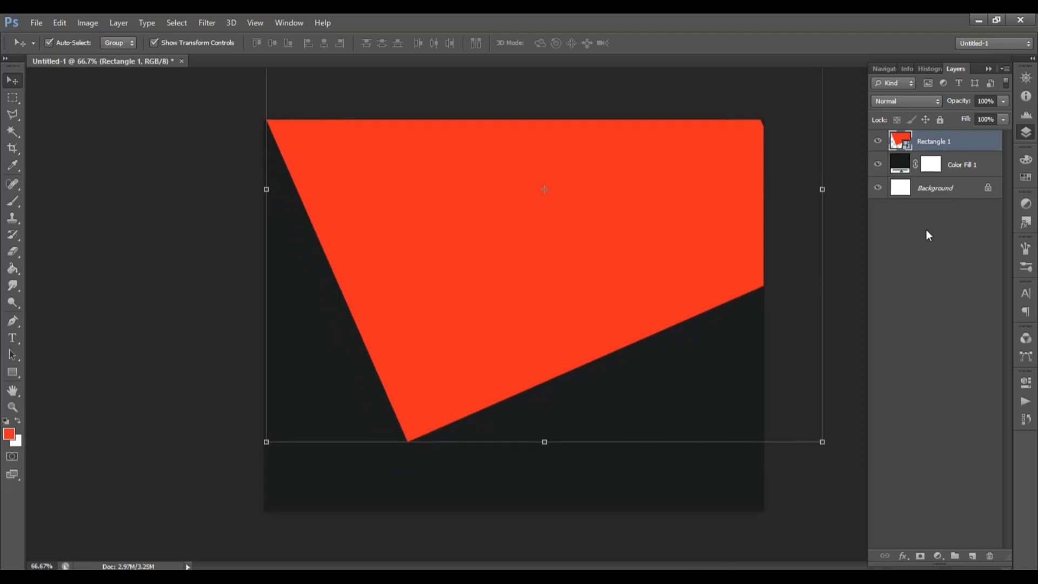
# Duplicate the Rectangle 1 layer and rasterize the original beneath the copy.
pyautogui.hotkey('ctrl', 'j')
pyautogui.click(935, 163)
pyautogui.rightClick(928, 162)
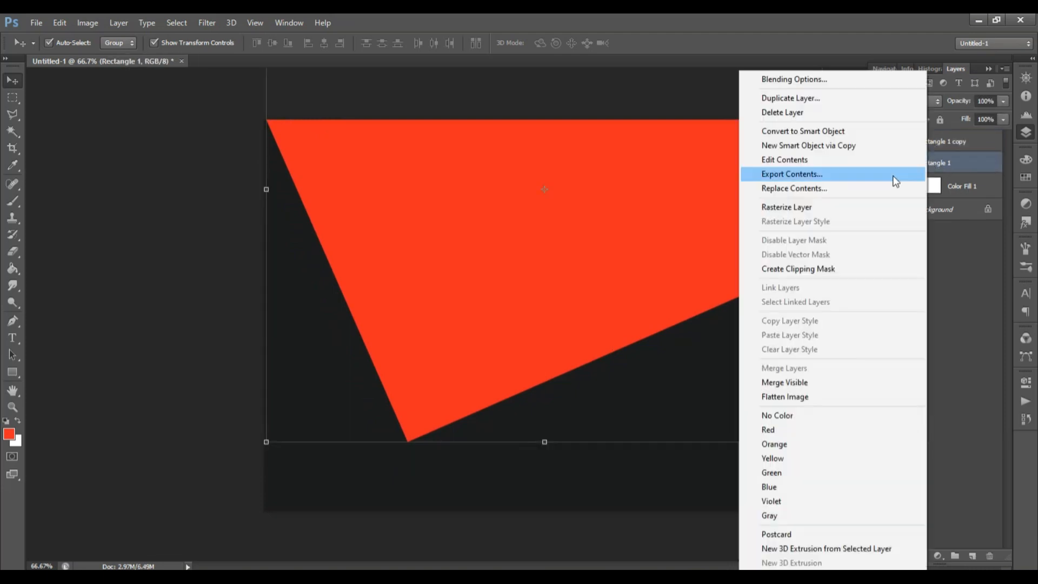
pyautogui.click(816, 213)
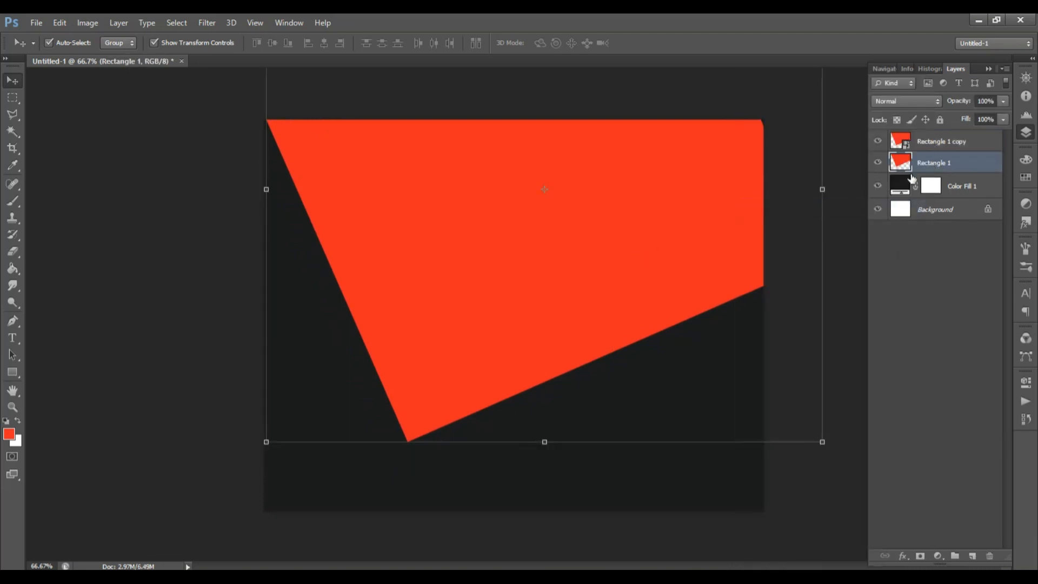
# Paint the rasterized Rectangle 1 shape near-black within a Magic Wand selection and hide the Rectangle 1 copy layer.
pyautogui.press('w')
pyautogui.click(473, 299)
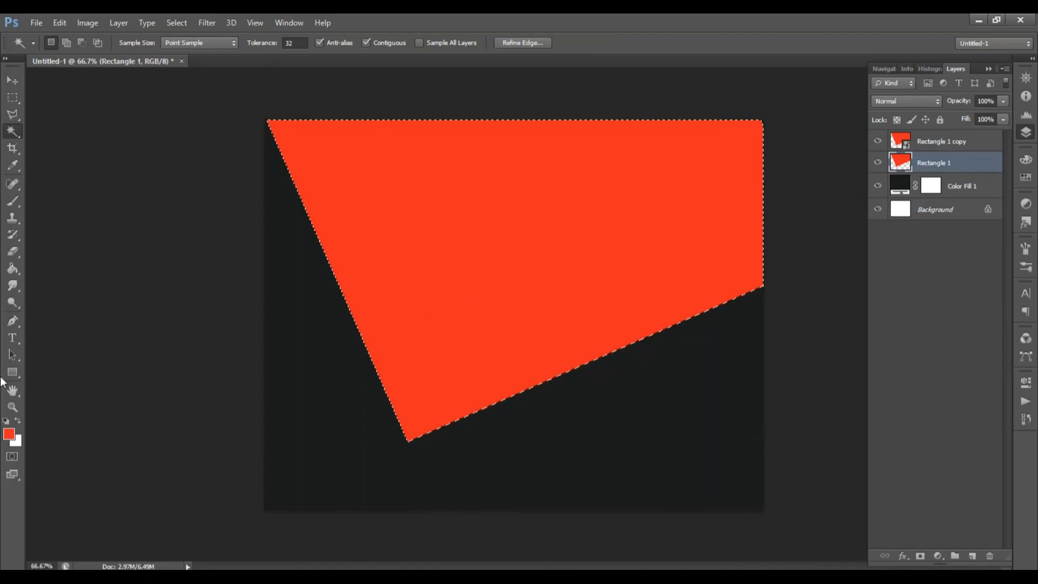
pyautogui.click(9, 434)
pyautogui.moveTo(608, 508); pyautogui.dragTo(603, 514)
pyautogui.press('Return')
pyautogui.press('b')
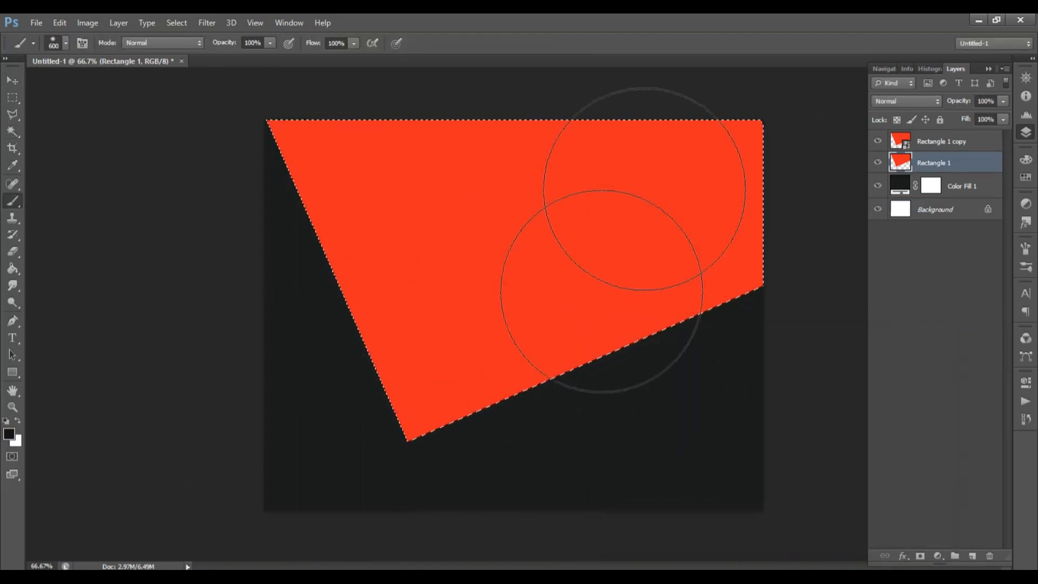
pyautogui.moveTo(657, 173)
pyautogui.mouseDown()
pyautogui.moveTo(496, 174)
pyautogui.moveTo(788, 255)
pyautogui.moveTo(290, 203)
pyautogui.moveTo(754, 265)
pyautogui.mouseUp()
pyautogui.press('v')
pyautogui.click(877, 141)
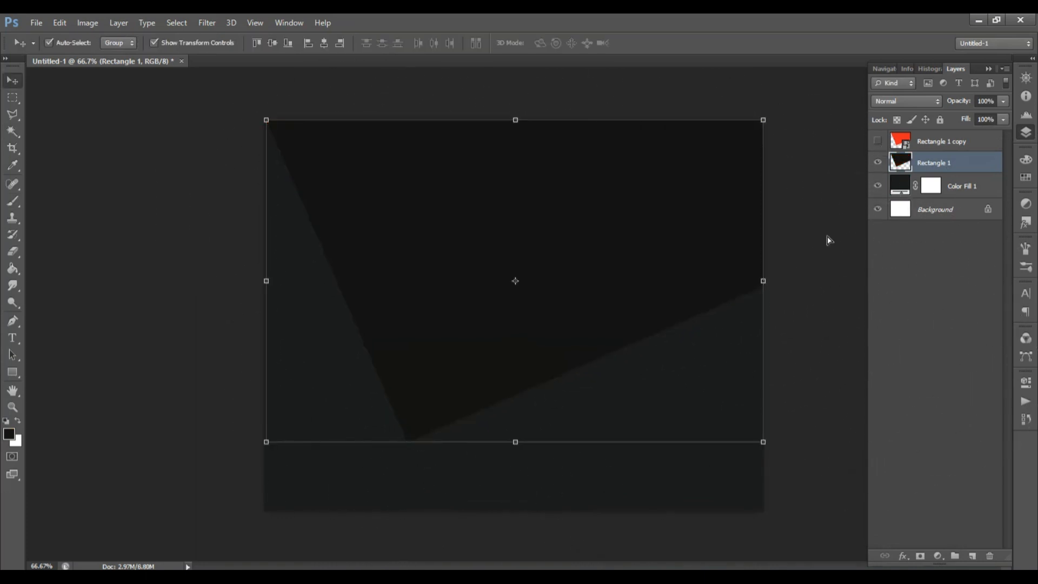
# Sample the dark background colour and repaint the Rectangle 1 shape with it inside a Magic Wand selection, clearing the selection when done.
pyautogui.hotkey('ctrl', 't')
pyautogui.press('Escape')
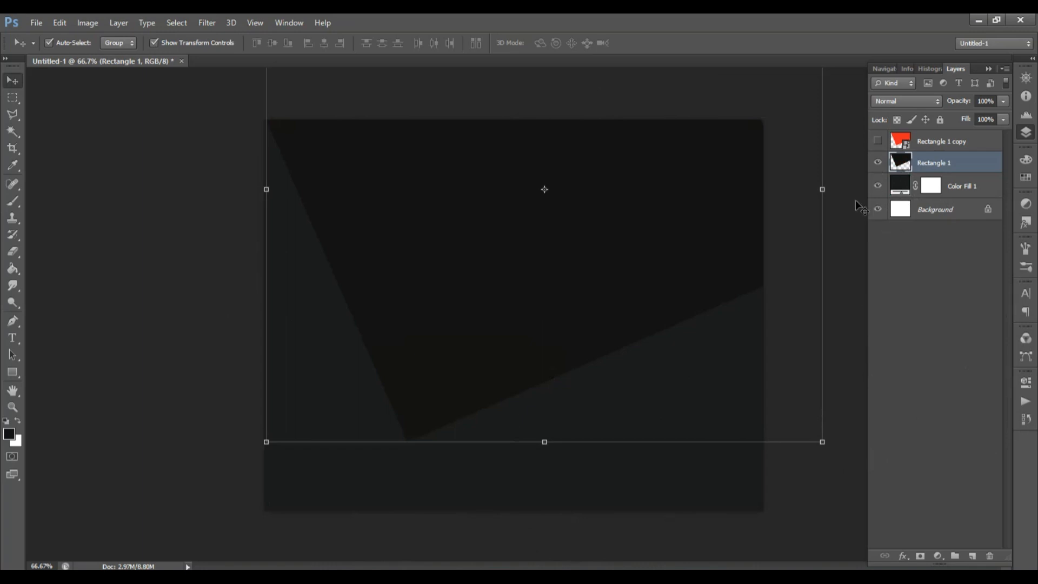
pyautogui.press('i')
pyautogui.press('w')
pyautogui.click(592, 389)
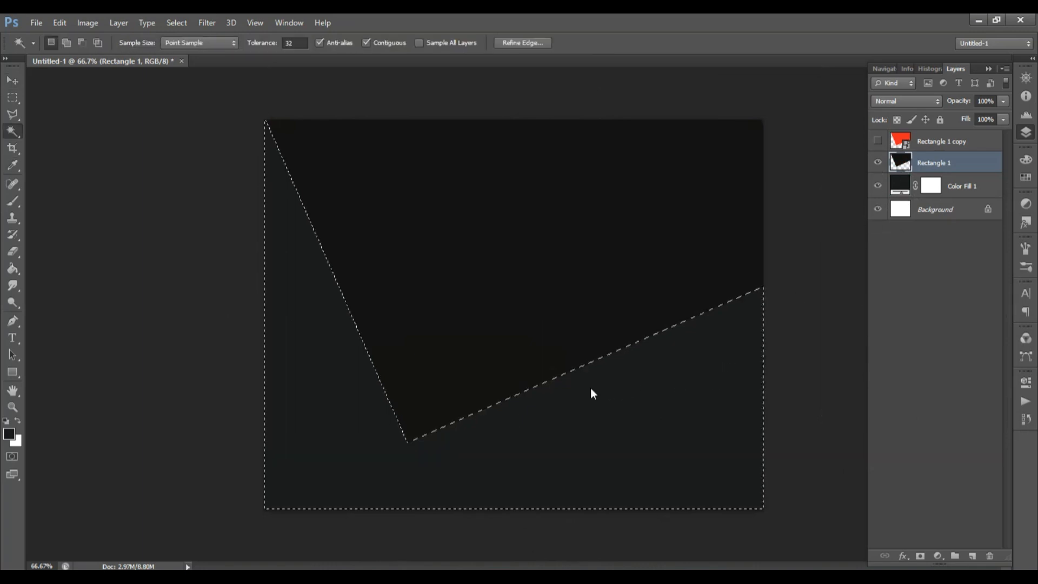
pyautogui.press('b')
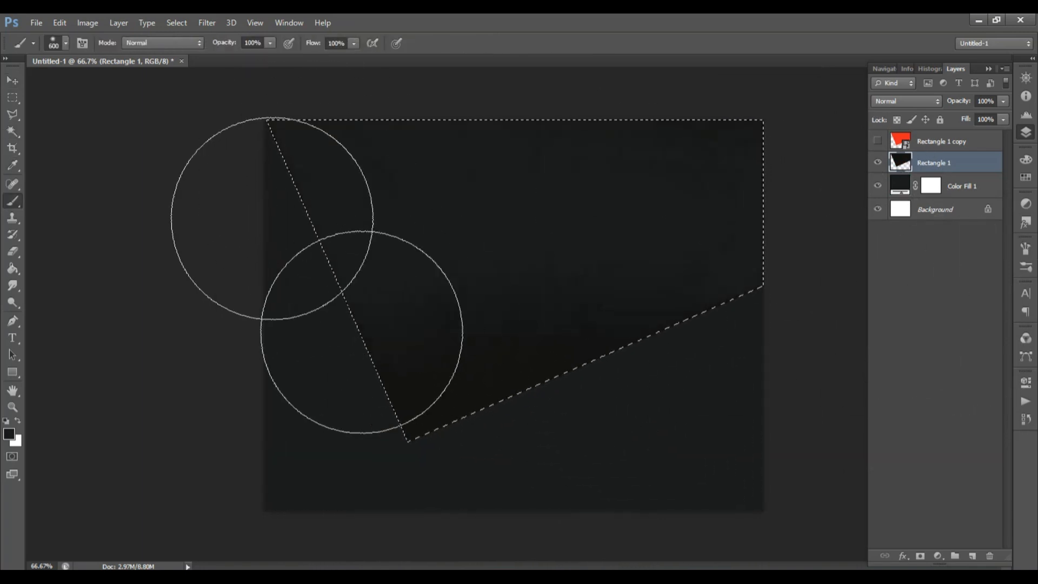
pyautogui.hotkey('ctrl', 'd')
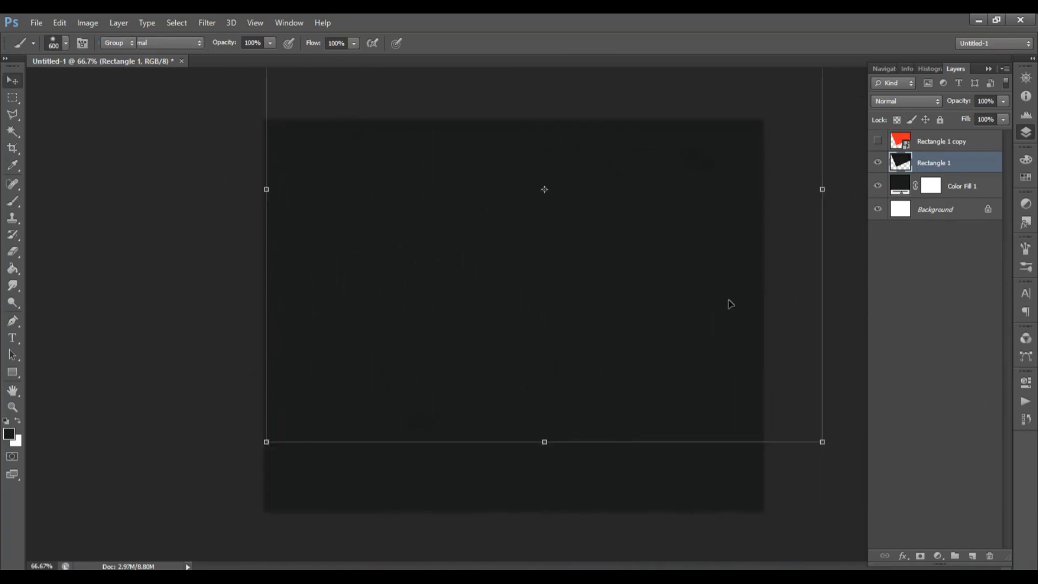
# Give Rectangle 1 a Multiply drop shadow with a 58° angle, 18% spread and 100 px size.
pyautogui.press('v')
pyautogui.rightClick(920, 160)
pyautogui.click(792, 90)
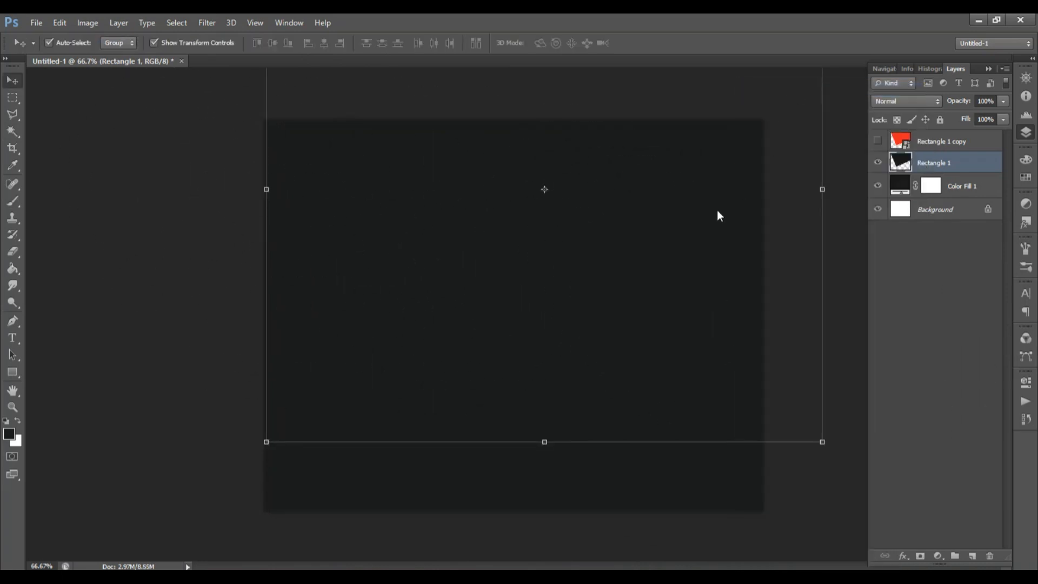
pyautogui.click(650, 388)
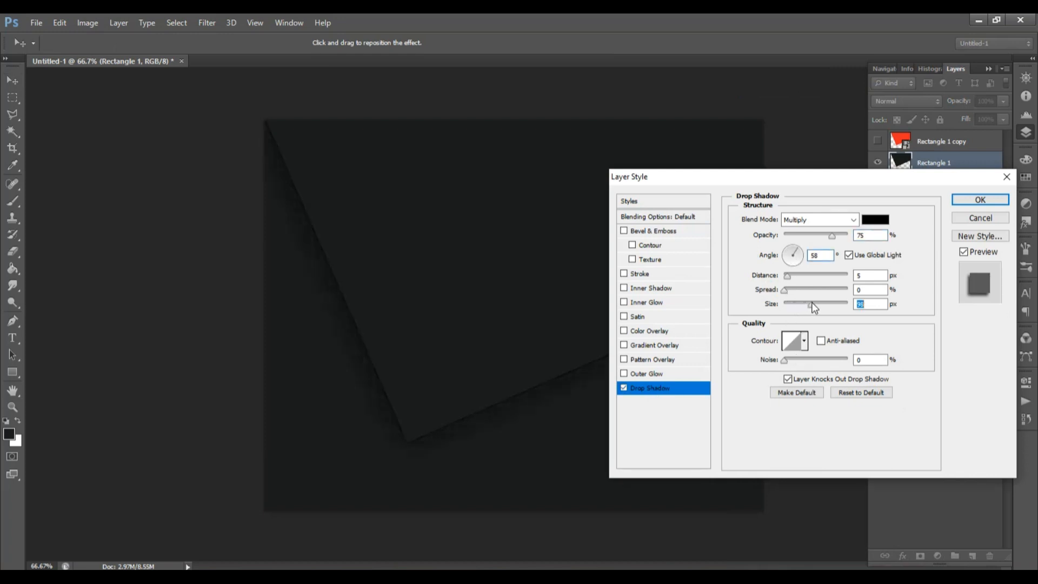
pyautogui.moveTo(786, 293); pyautogui.dragTo(798, 297)
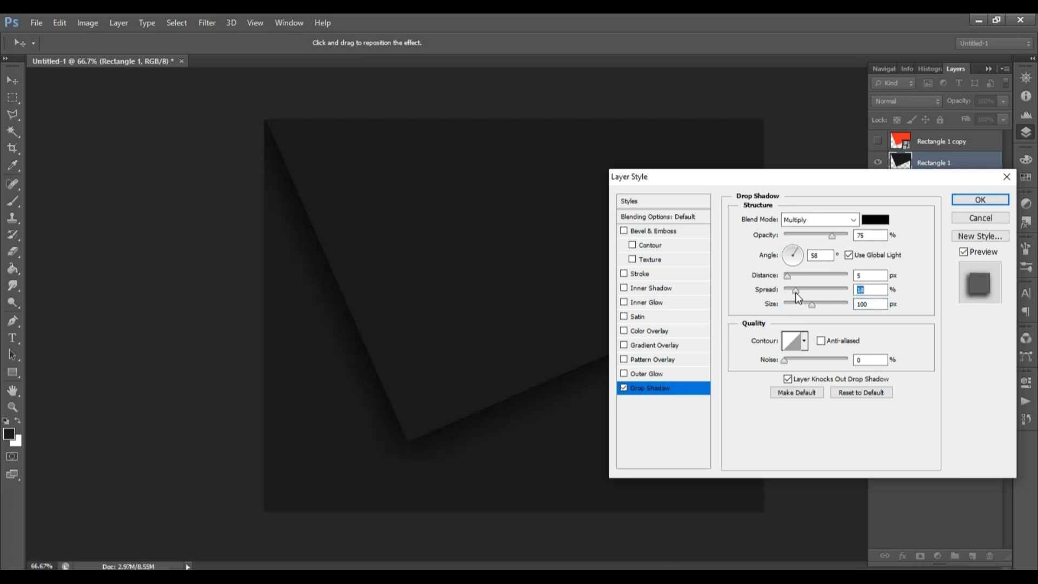
pyautogui.click(965, 202)
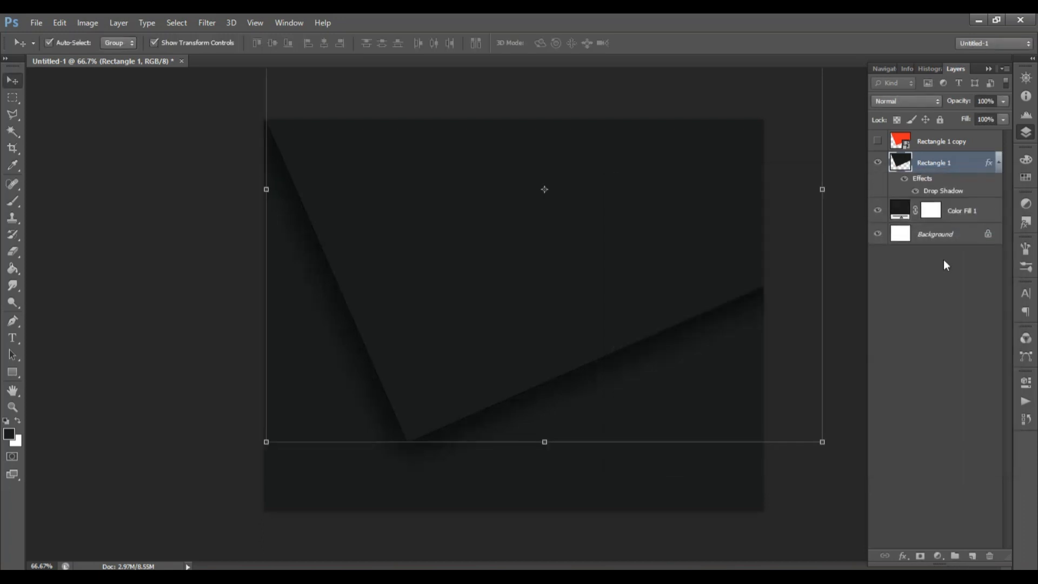
# Collapse Rectangle 1's effects list and add a blank layer directly above it.
pyautogui.click(999, 162)
pyautogui.click(944, 162)
pyautogui.click(973, 557)
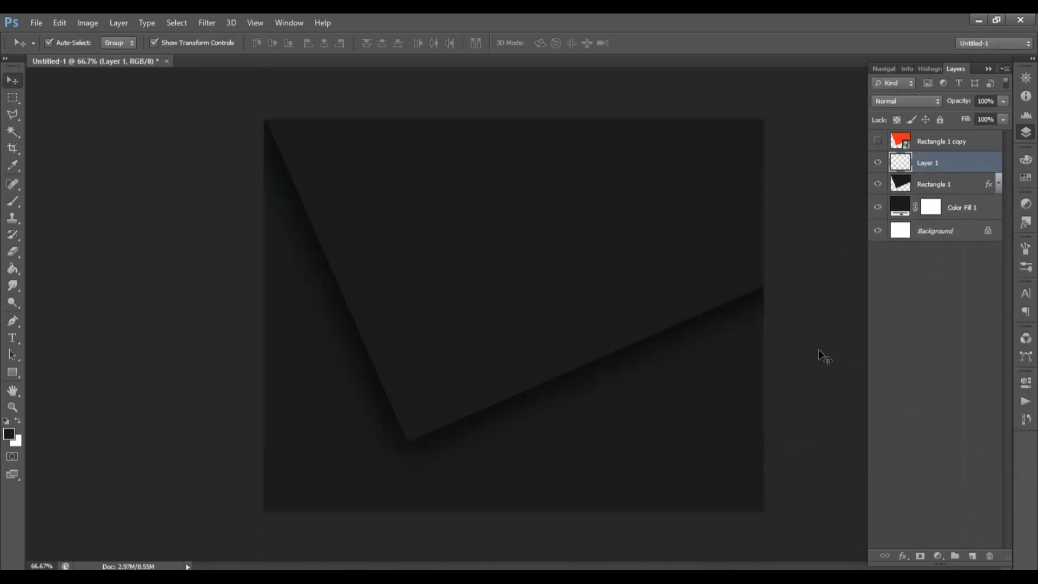
# Fill the blank layer with a linear Black, White gradient running from the canvas's lower-left to its upper-right corner.
pyautogui.click(13, 269)
pyautogui.rightClick(13, 269)
pyautogui.click(57, 266)
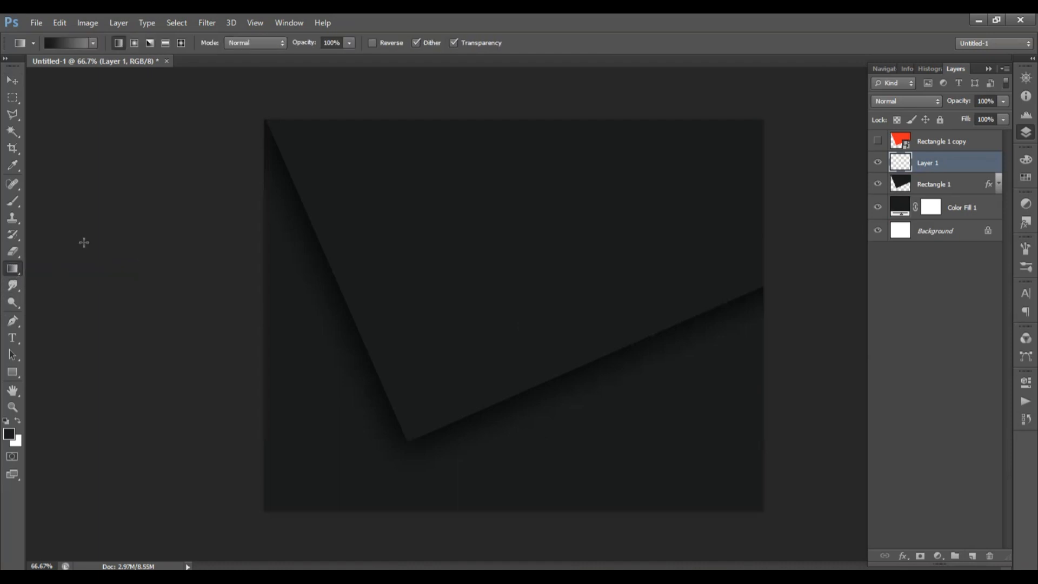
pyautogui.click(75, 43)
pyautogui.click(551, 290)
pyautogui.click(745, 270)
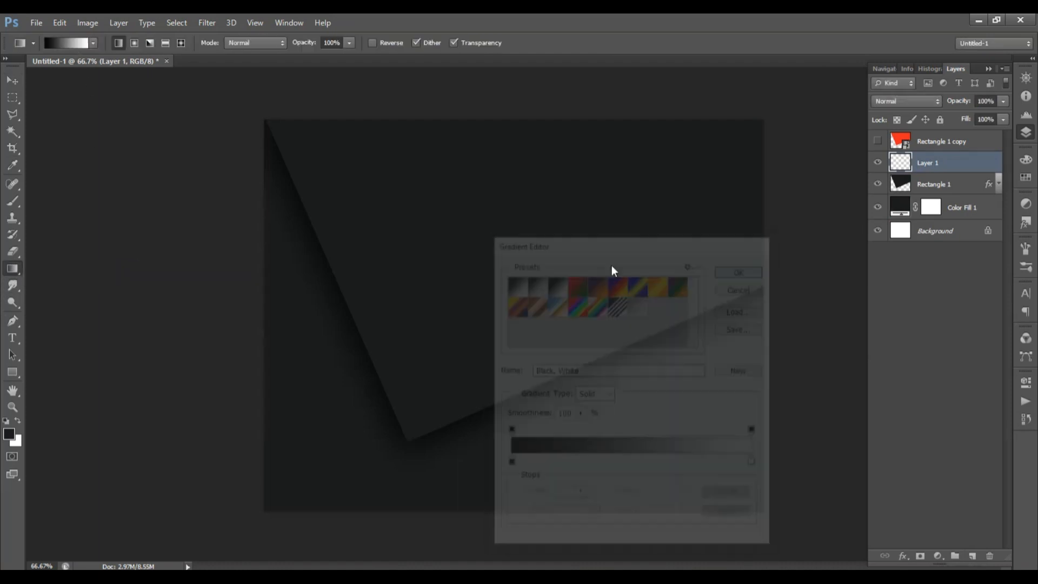
pyautogui.moveTo(329, 527); pyautogui.dragTo(778, 134)
pyautogui.scroll(-2, 372, 445)
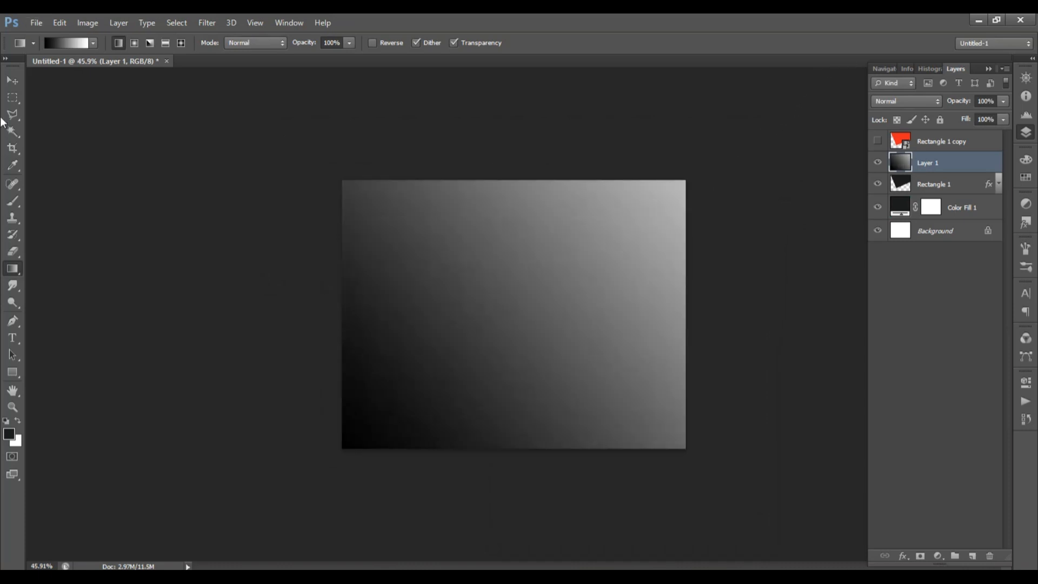
# Try different blend modes on the gradient layer, including Multiply, and settle on Color Dodge.
pyautogui.press('v')
pyautogui.scroll(1, 674, 310)
pyautogui.click(904, 101)
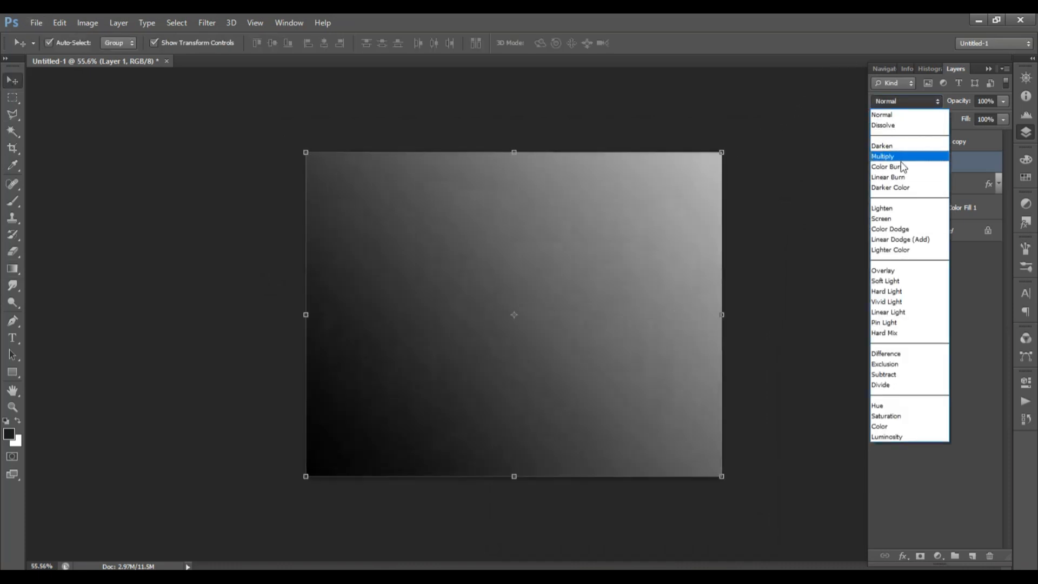
pyautogui.click(892, 214)
pyautogui.click(904, 101)
pyautogui.click(892, 144)
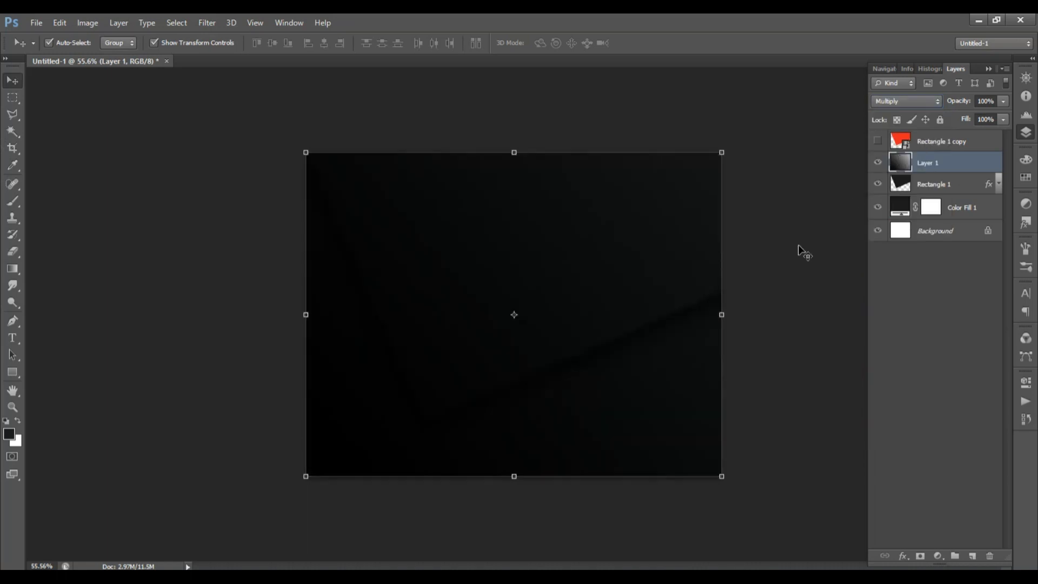
pyautogui.click(893, 101)
pyautogui.click(893, 102)
pyautogui.scroll(-5, 893, 102)
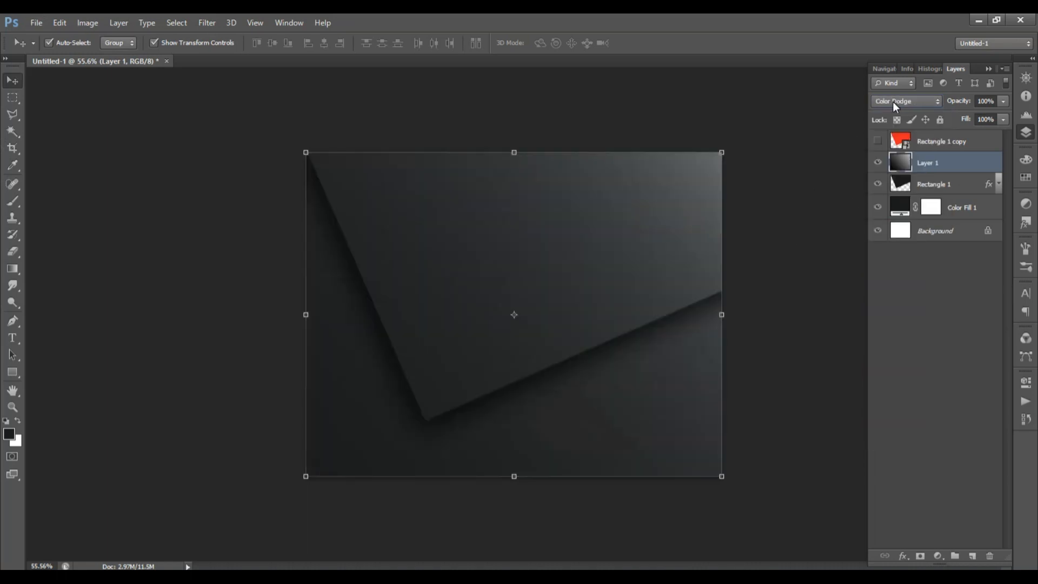
pyautogui.scroll(3, 571, 238)
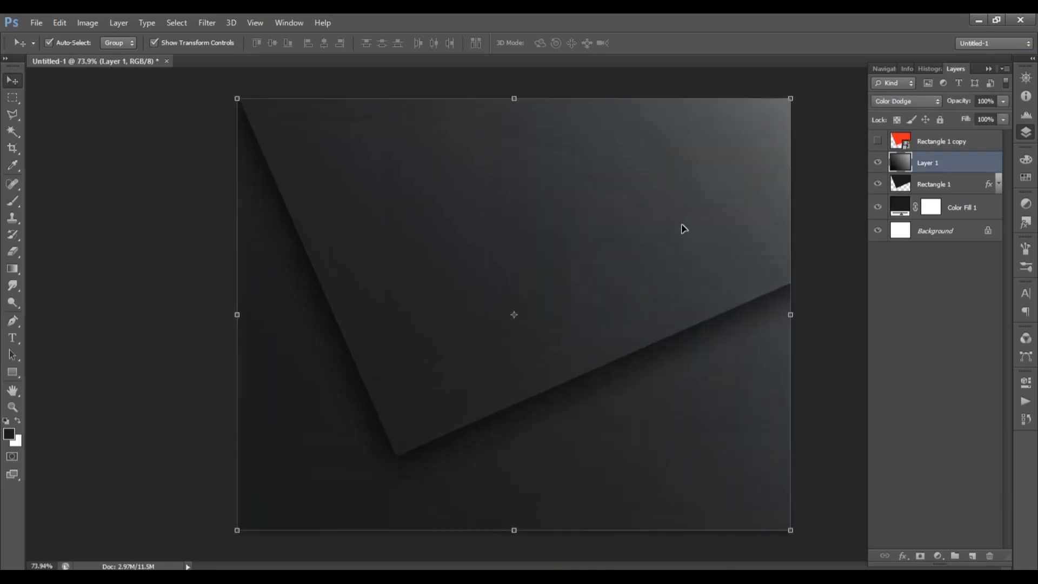
# Duplicate the gradient layer and add 16.57% uniform noise to the copy.
pyautogui.hotkey('ctrl', 'j')
pyautogui.click(208, 26)
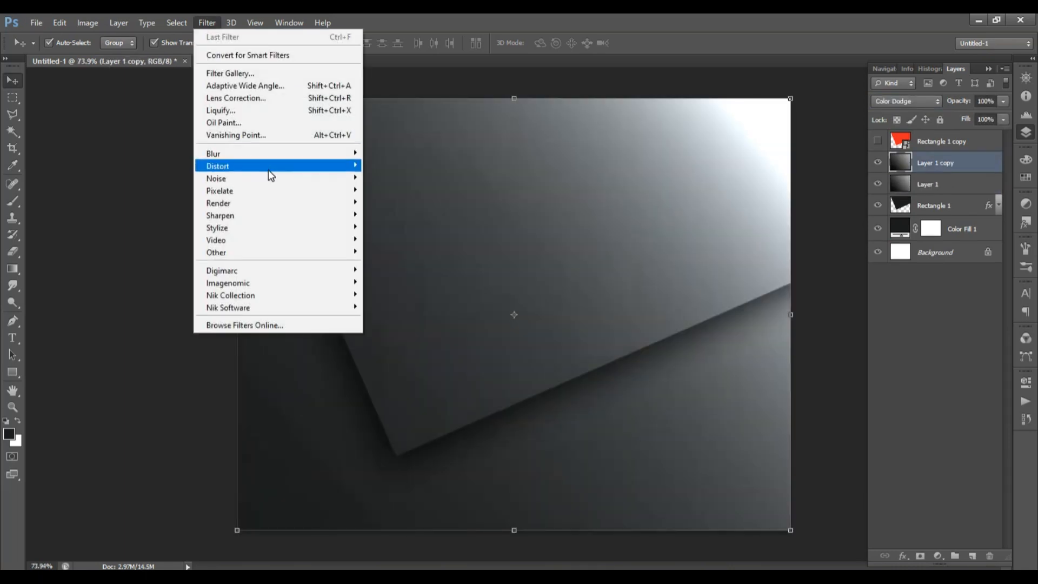
pyautogui.moveTo(273, 179)
pyautogui.click(389, 176)
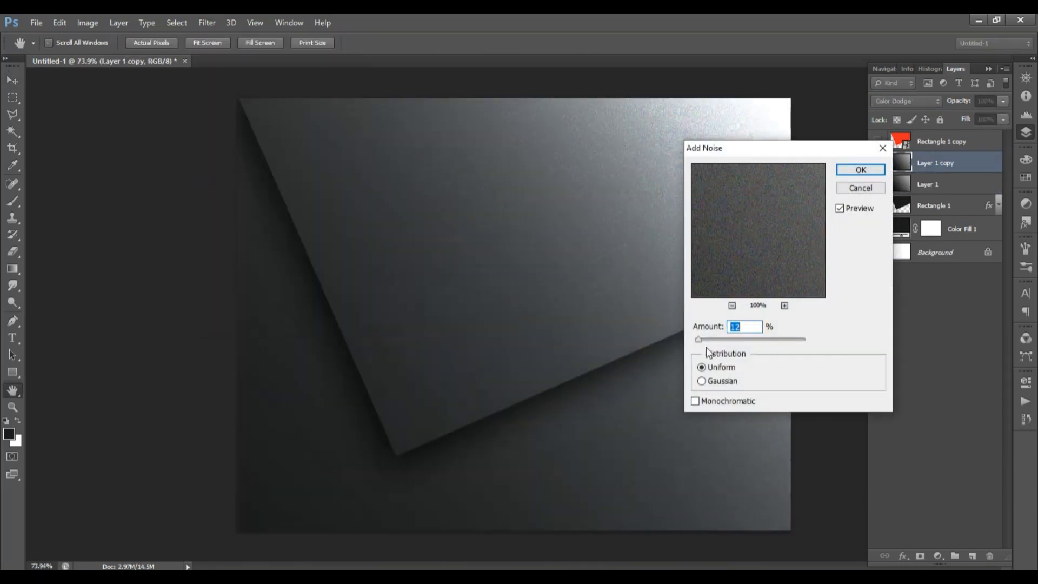
pyautogui.click(702, 381)
pyautogui.click(701, 368)
pyautogui.moveTo(700, 339); pyautogui.dragTo(703, 339)
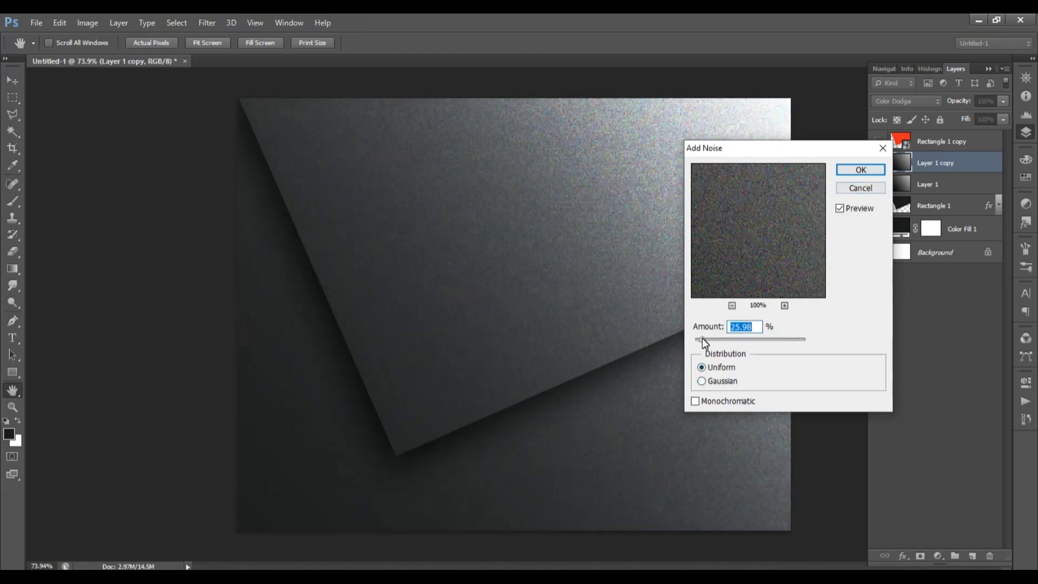
pyautogui.click(860, 170)
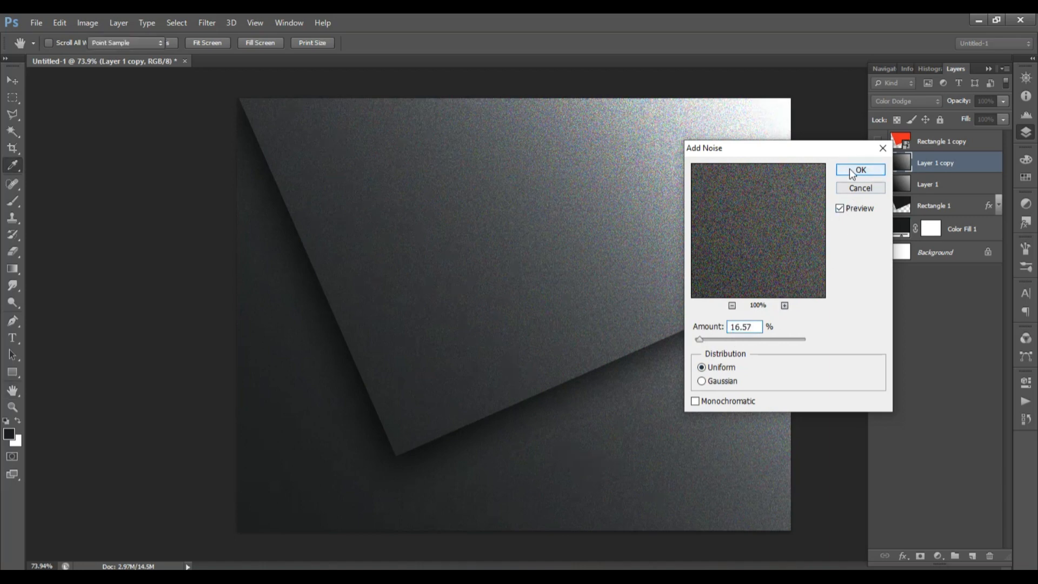
# Emboss the noisy copy with a 50° angle, 3 px height and 105% amount, and set its blend mode to Multiply.
pyautogui.click(186, 26)
pyautogui.moveTo(205, 22)
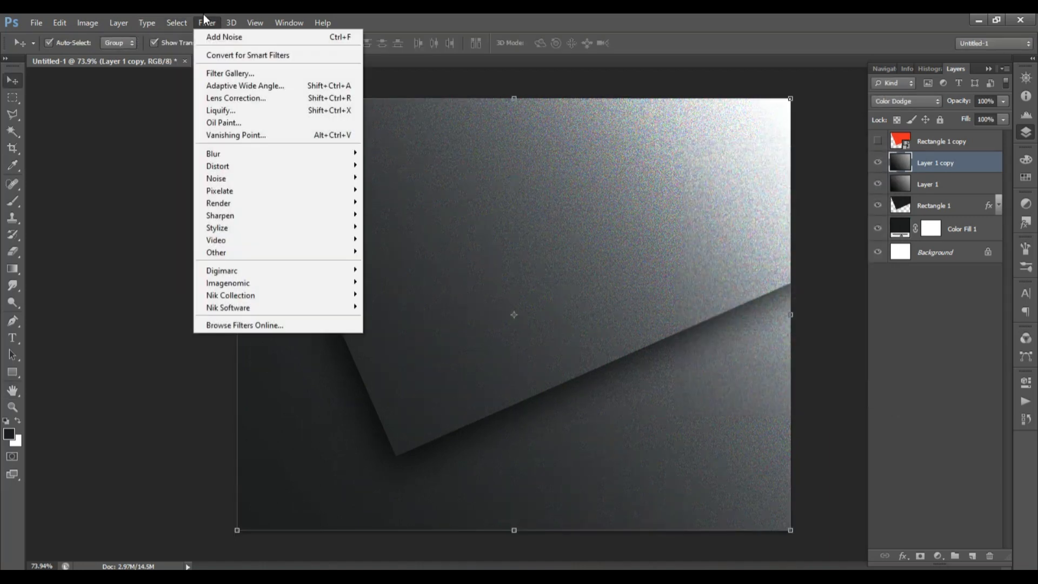
pyautogui.moveTo(331, 229)
pyautogui.click(388, 239)
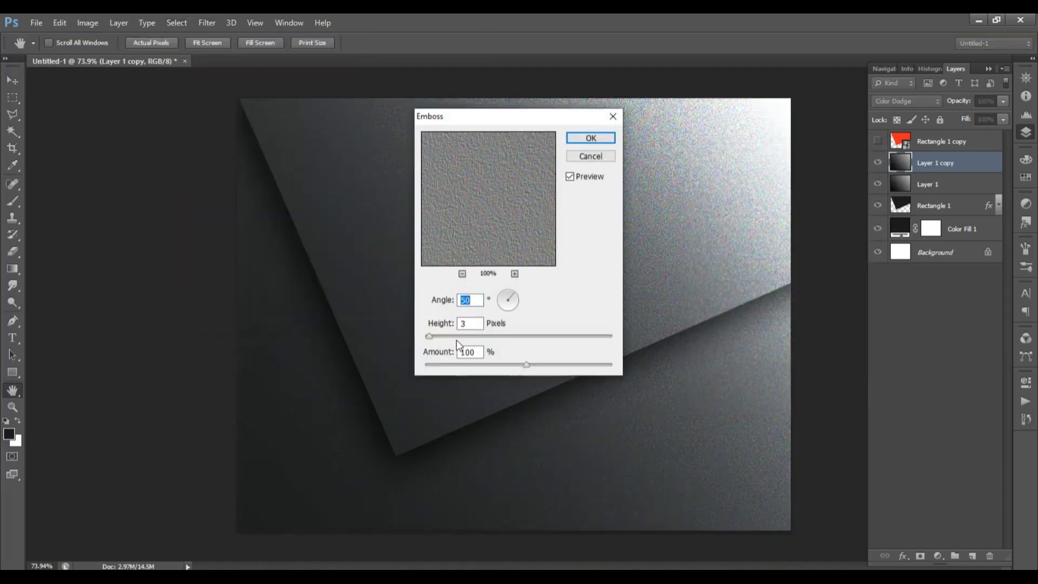
pyautogui.moveTo(436, 338); pyautogui.dragTo(430, 338)
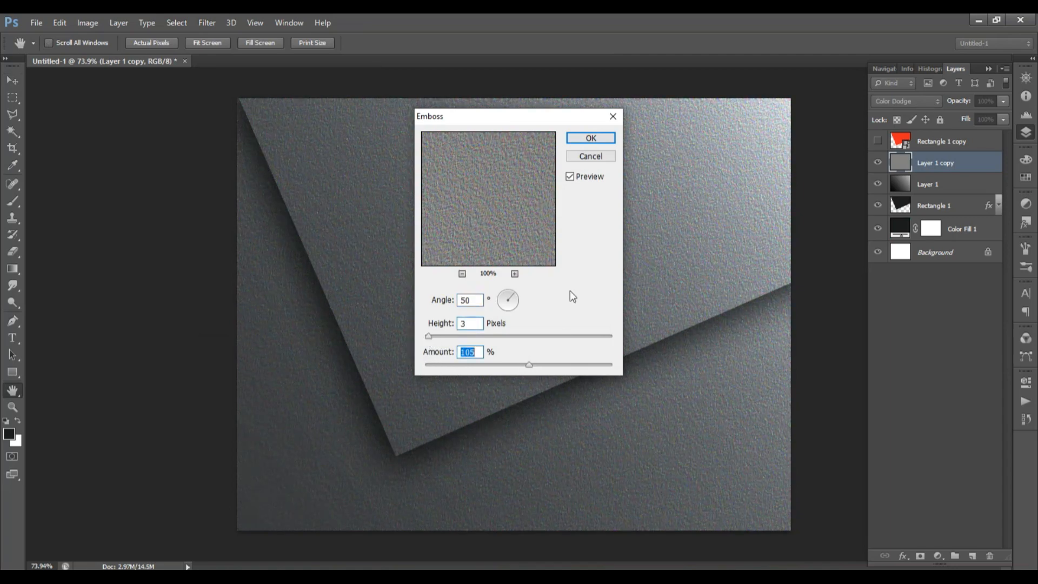
pyautogui.click(591, 138)
pyautogui.click(906, 101)
pyautogui.click(893, 162)
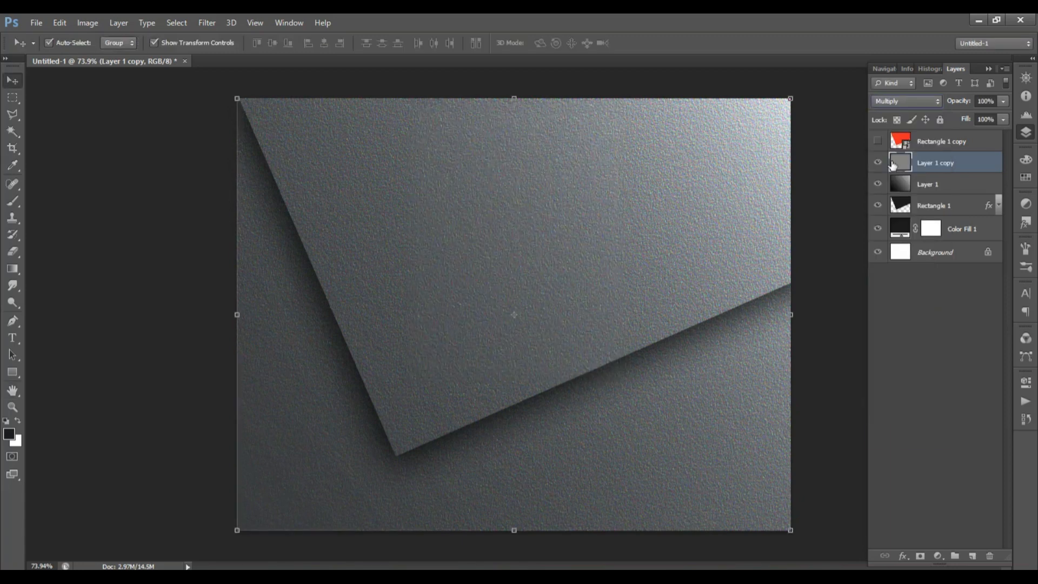
# Duplicate the Layer 1 gradient again and move the duplicate above the embossed Layer 1 copy.
pyautogui.click(930, 188)
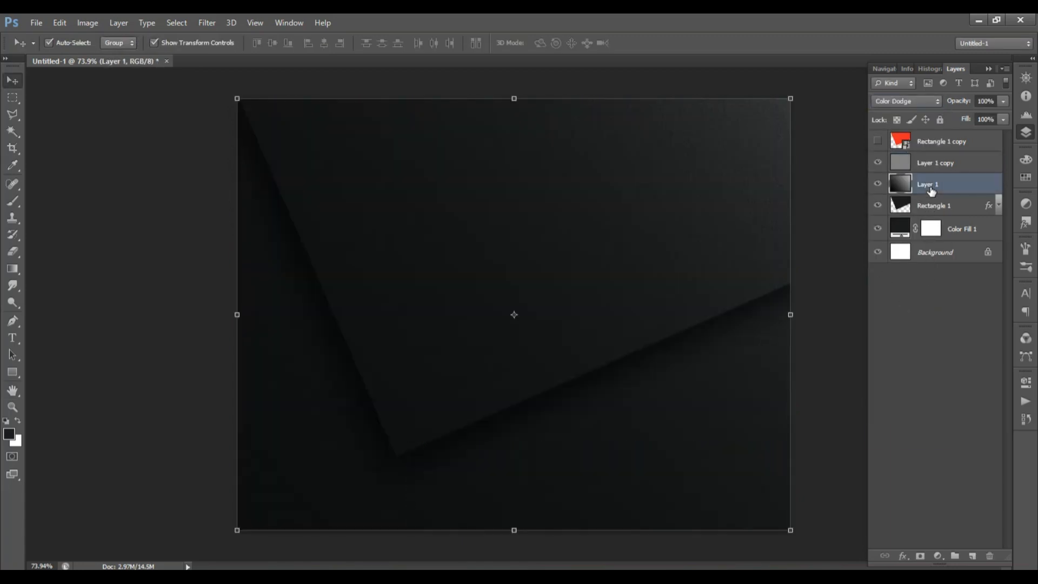
pyautogui.hotkey('ctrl', 'j')
pyautogui.moveTo(931, 191); pyautogui.dragTo(935, 164)
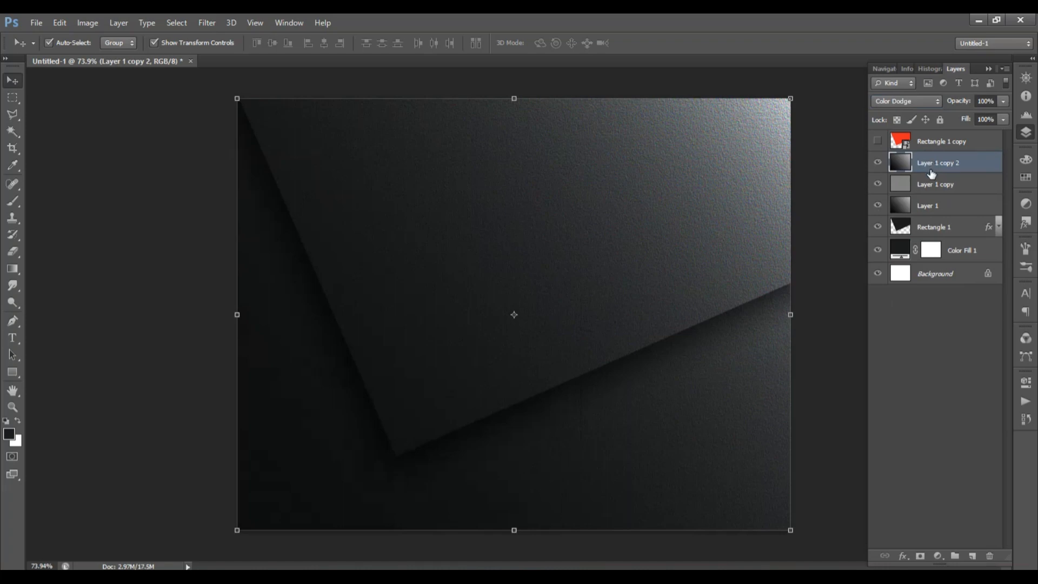
pyautogui.hotkey('ctrl', 'z')
pyautogui.hotkey('ctrl', 'z')
# Set the topmost gradient duplicate's blend mode to Screen and its opacity to 39%.
pyautogui.click(907, 104)
pyautogui.click(919, 219)
pyautogui.moveTo(960, 116); pyautogui.dragTo(966, 115)
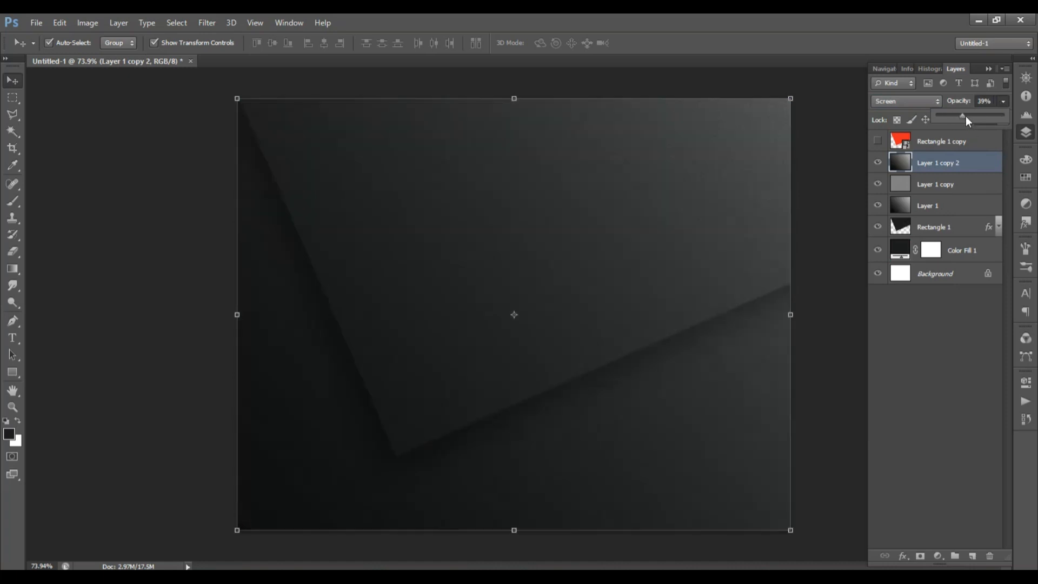
# Try alternative blend modes on the Layer 1 copy 2 gradient, such as Pin Light and Soft Light.
pyautogui.press('g')
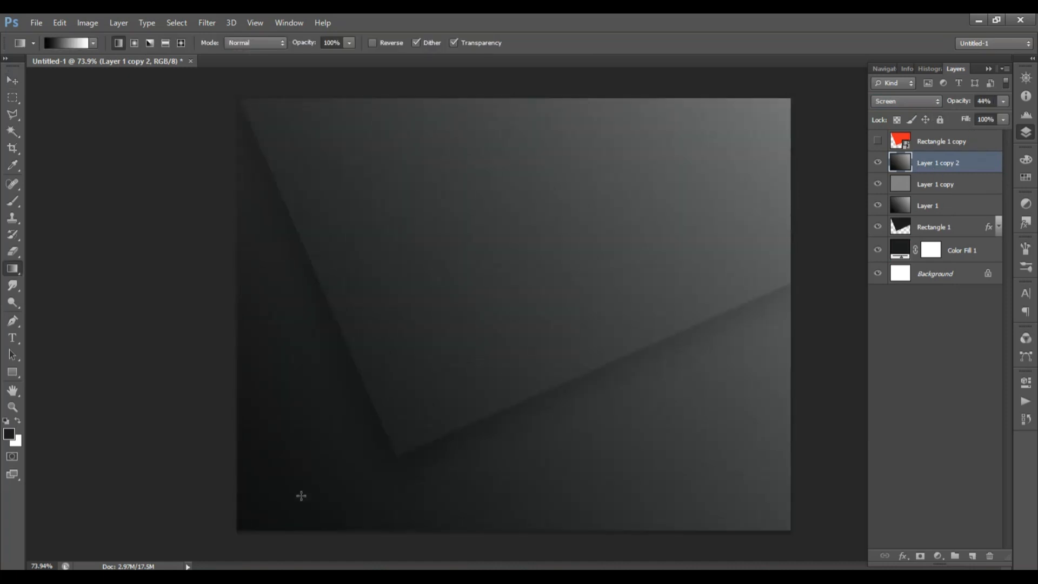
pyautogui.click(12, 82)
pyautogui.click(892, 103)
pyautogui.press('Down')
pyautogui.press('Down')
pyautogui.press('Return')
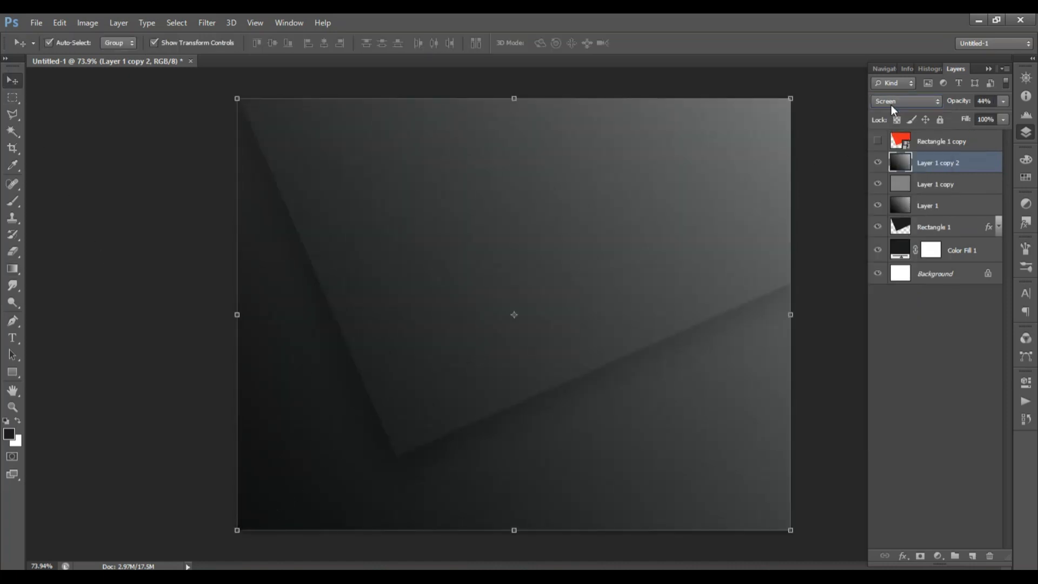
pyautogui.press('Down')
pyautogui.press('Down')
pyautogui.press('Down')
pyautogui.press('Down')
pyautogui.press('Down')
pyautogui.press('Down')
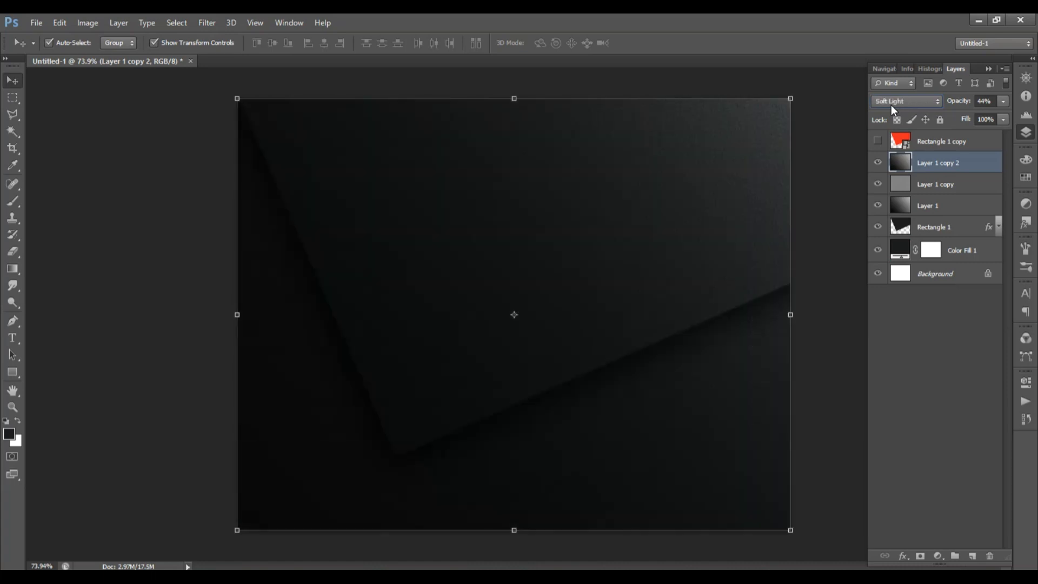
pyautogui.press('Down')
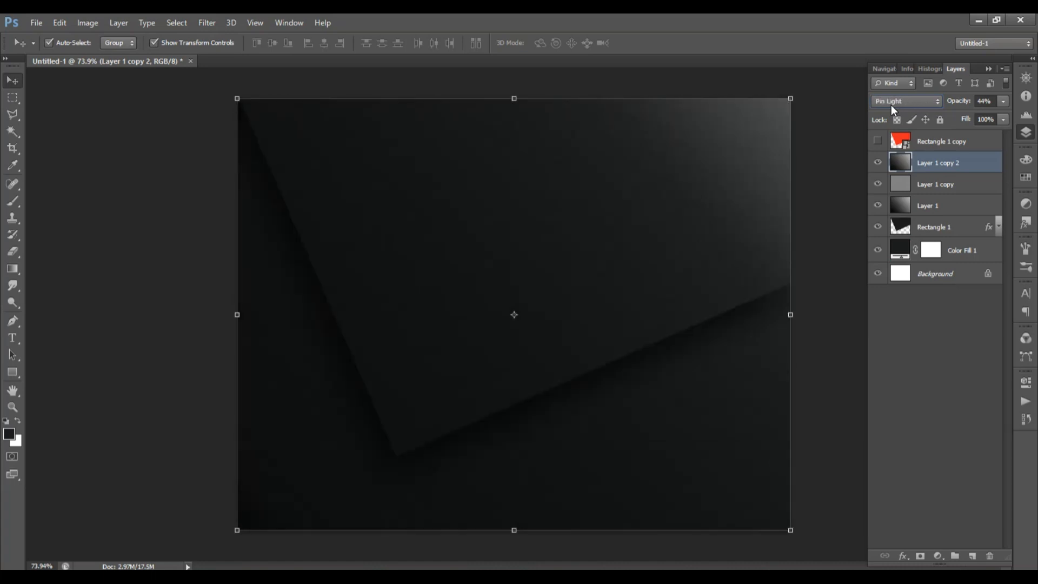
pyautogui.press('Up')
pyautogui.press('Up')
pyautogui.press('Up')
pyautogui.press('Up')
pyautogui.press('Up')
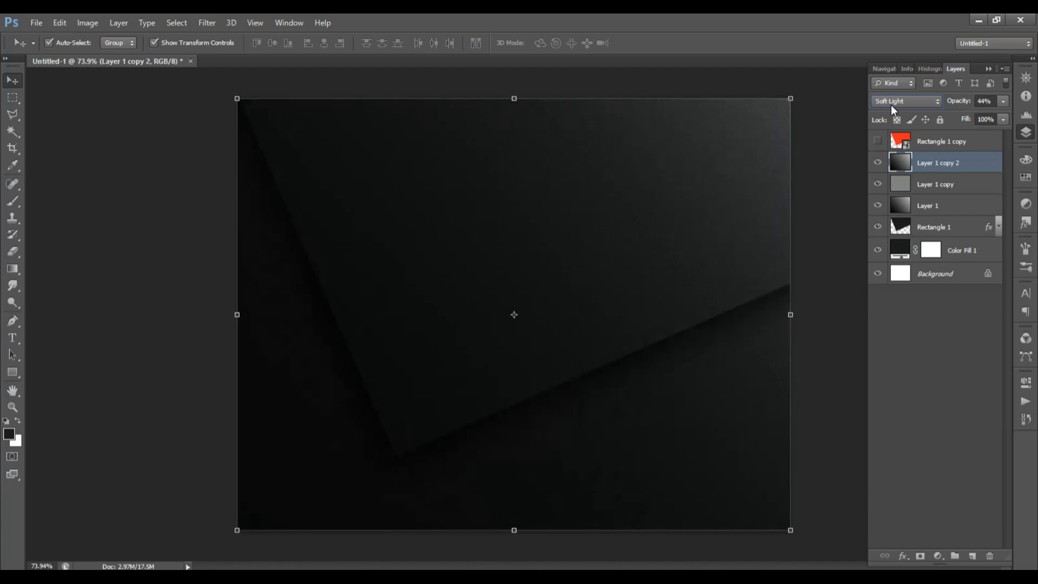
# Delete Layer 1 copy 2, add a new empty layer and enlarge the soft white brush to 1400 px.
pyautogui.moveTo(934, 167)
pyautogui.mouseDown()
pyautogui.moveTo(957, 232)
pyautogui.moveTo(1003, 563)
pyautogui.moveTo(990, 556)
pyautogui.mouseUp()
pyautogui.click(972, 556)
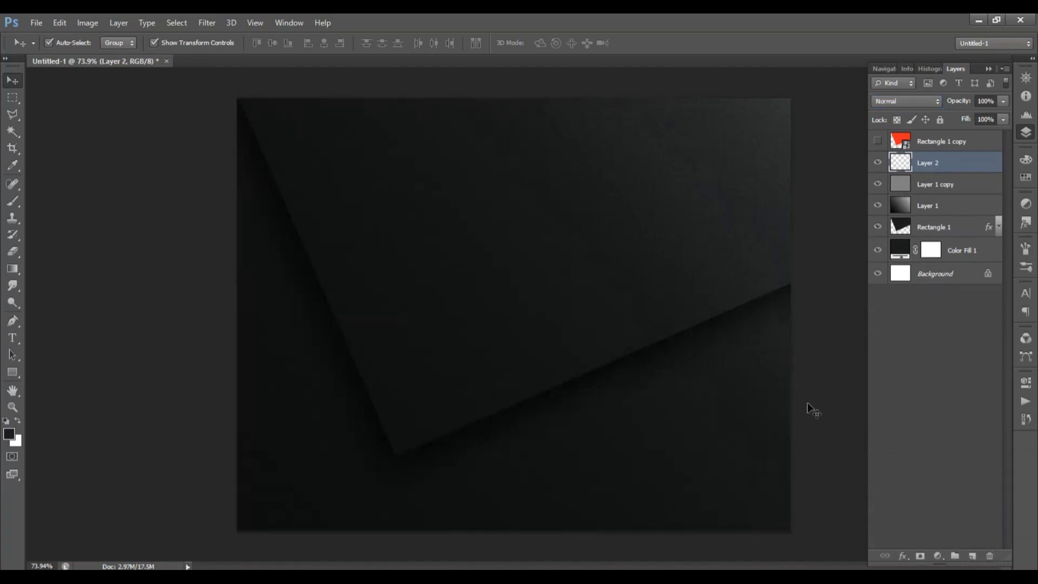
pyautogui.press('b')
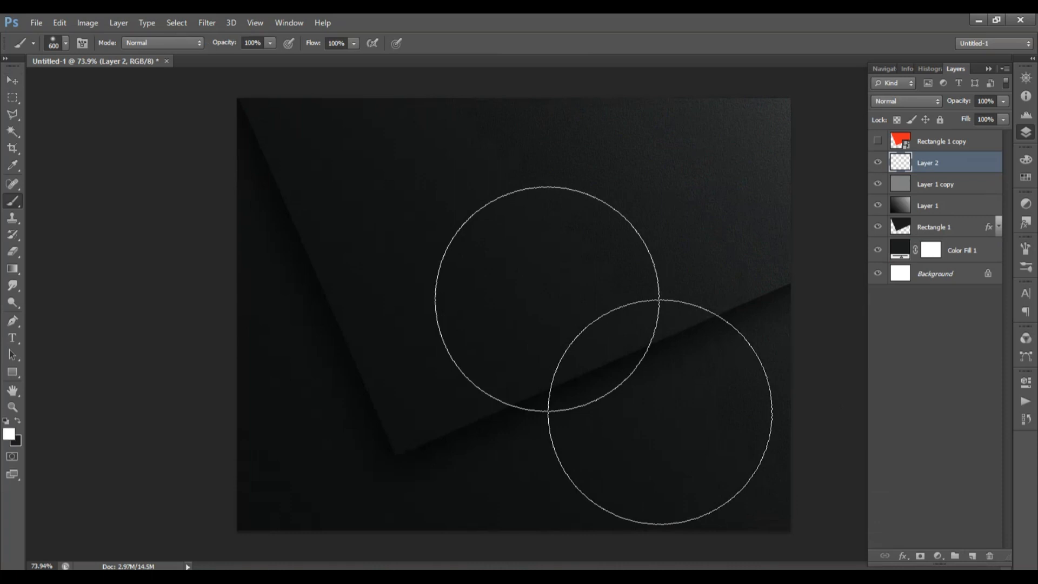
pyautogui.press(']')
pyautogui.press(']')
pyautogui.press(']')
pyautogui.press(']')
pyautogui.press(']')
pyautogui.press(']')
pyautogui.press(']')
pyautogui.press(']')
# Try a soft white brush dab near the canvas's upper edge and undo it.
pyautogui.click(661, 110)
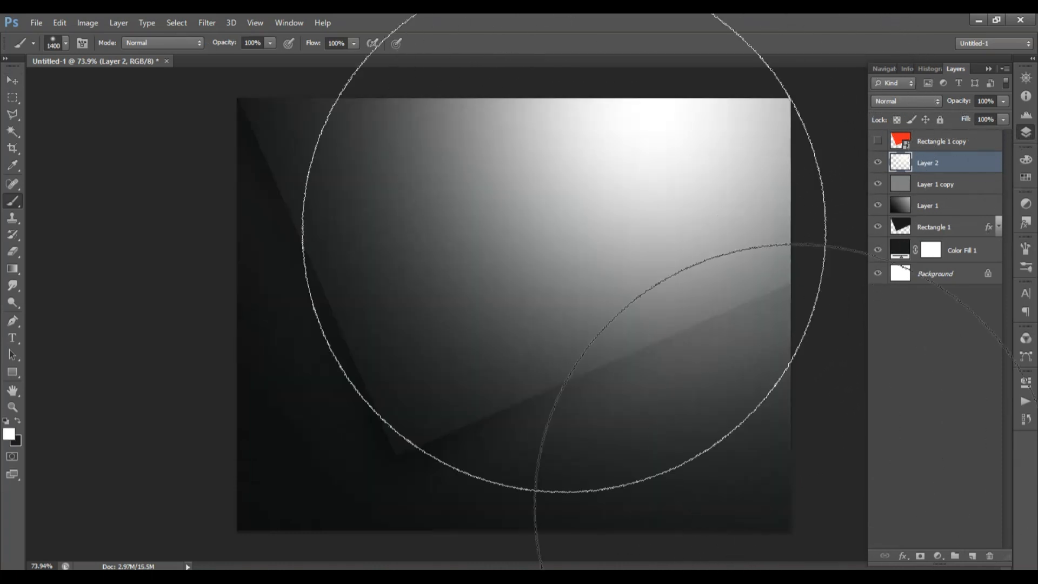
pyautogui.click(12, 82)
pyautogui.hotkey('ctrl', 'z')
# Paint a soft white glow over the canvas's upper-right corner and stretch it past the lower-left corner.
pyautogui.scroll(-3, 716, 186)
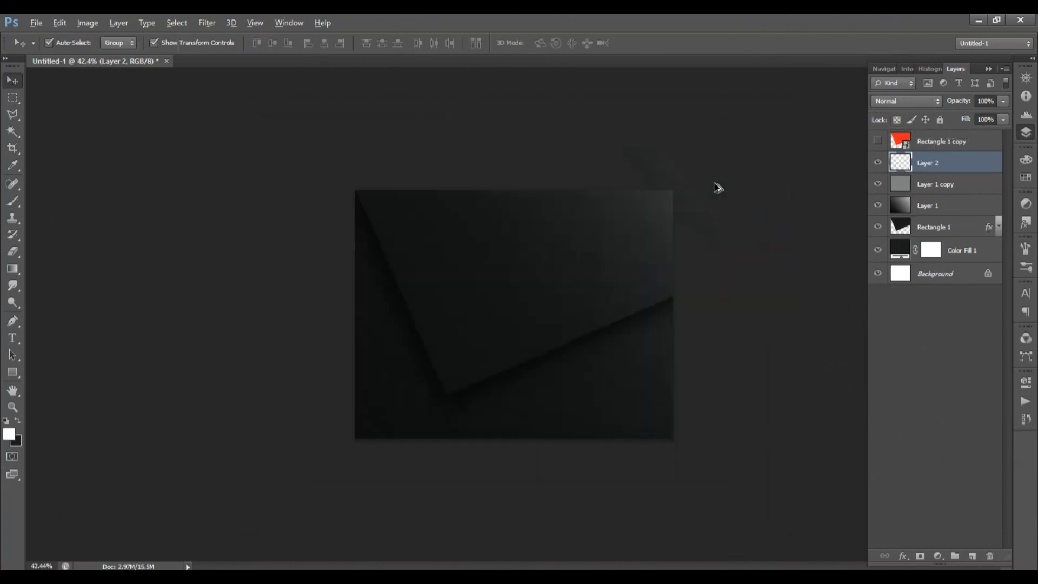
pyautogui.scroll(-1, 716, 186)
pyautogui.press('b')
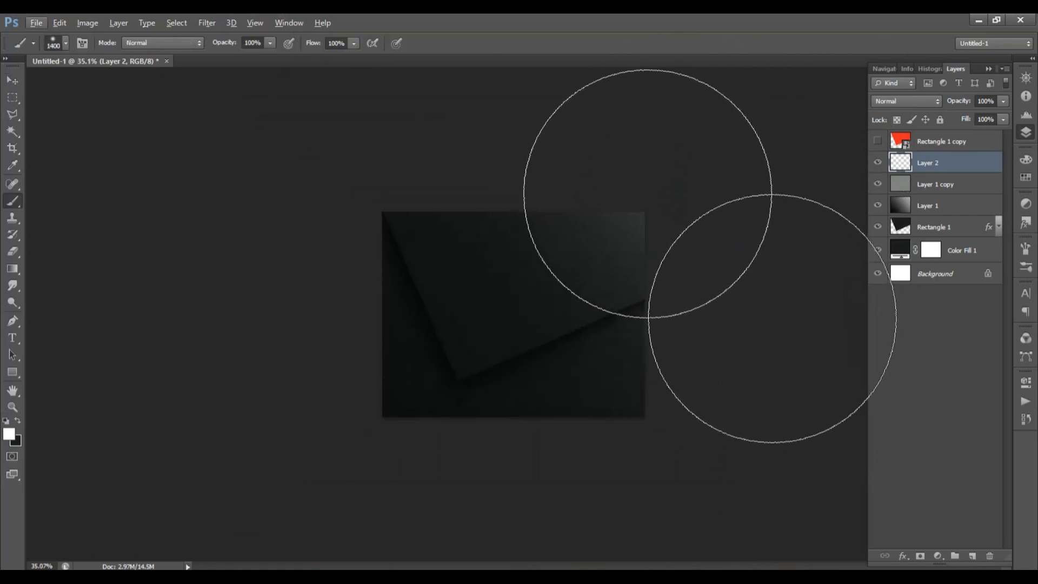
pyautogui.click(642, 186)
pyautogui.click(12, 80)
pyautogui.scroll(3, 594, 303)
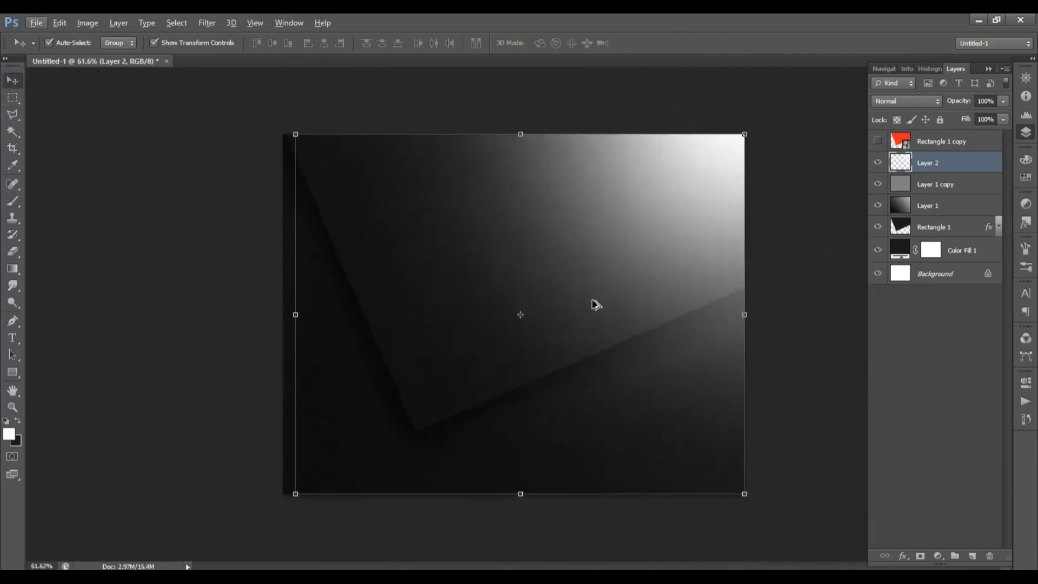
pyautogui.moveTo(308, 504); pyautogui.dragTo(262, 527)
pyautogui.press('Return')
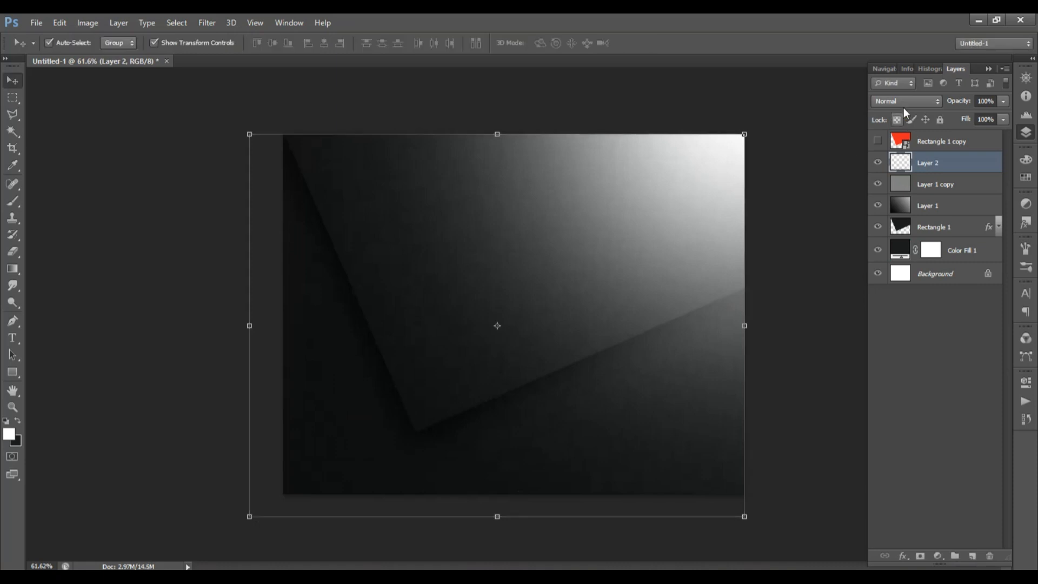
# Set the blend mode of the white glow on Layer 2 to Overlay.
pyautogui.click(906, 102)
pyautogui.click(889, 157)
pyautogui.press('Down')
pyautogui.press('Down')
pyautogui.press('Down')
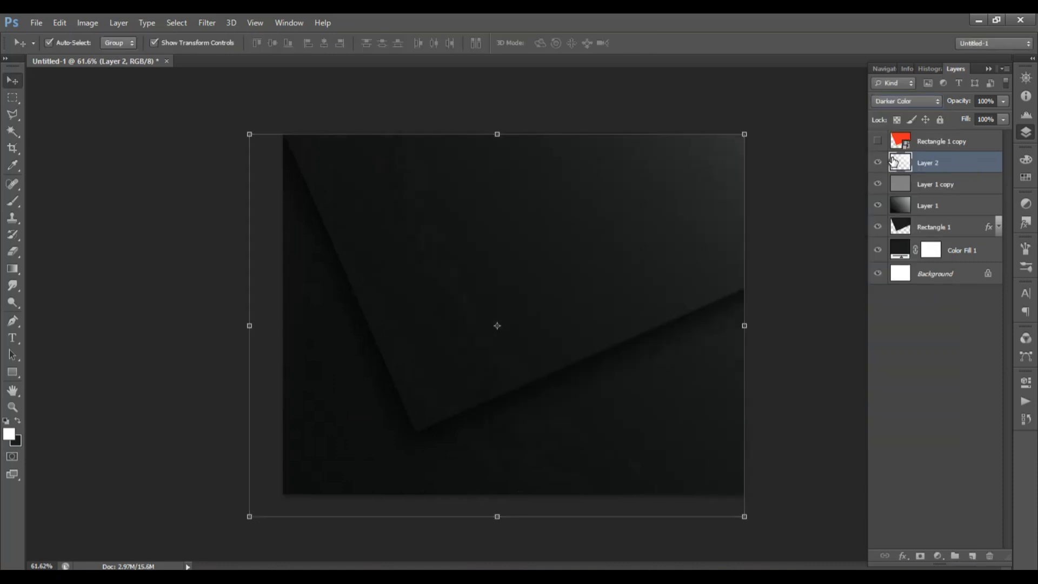
pyautogui.press('Down')
pyautogui.press('Down')
pyautogui.press('Down')
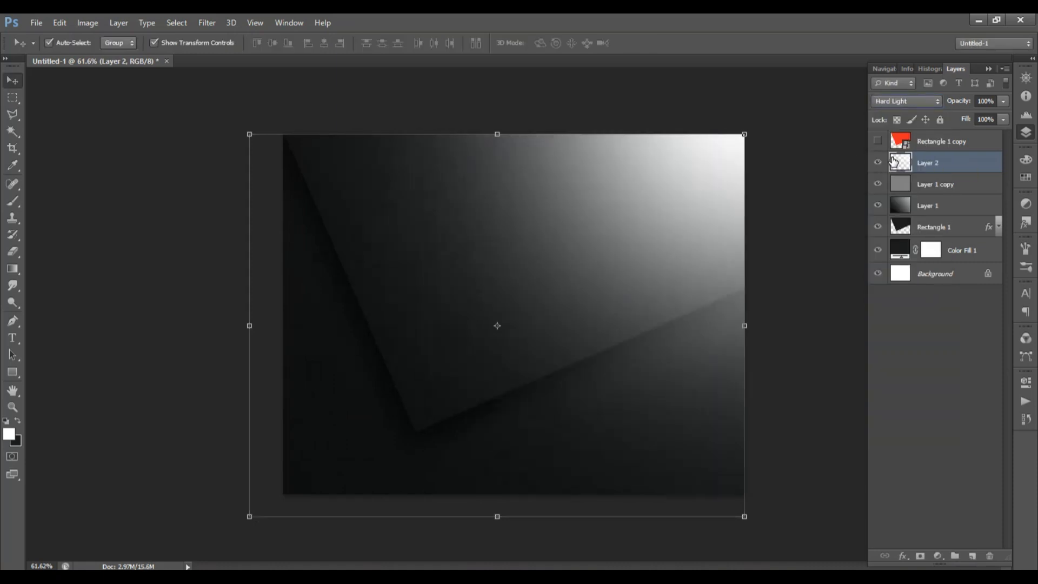
pyautogui.press('Up')
pyautogui.press('Up')
pyautogui.press('Up')
pyautogui.press('Up')
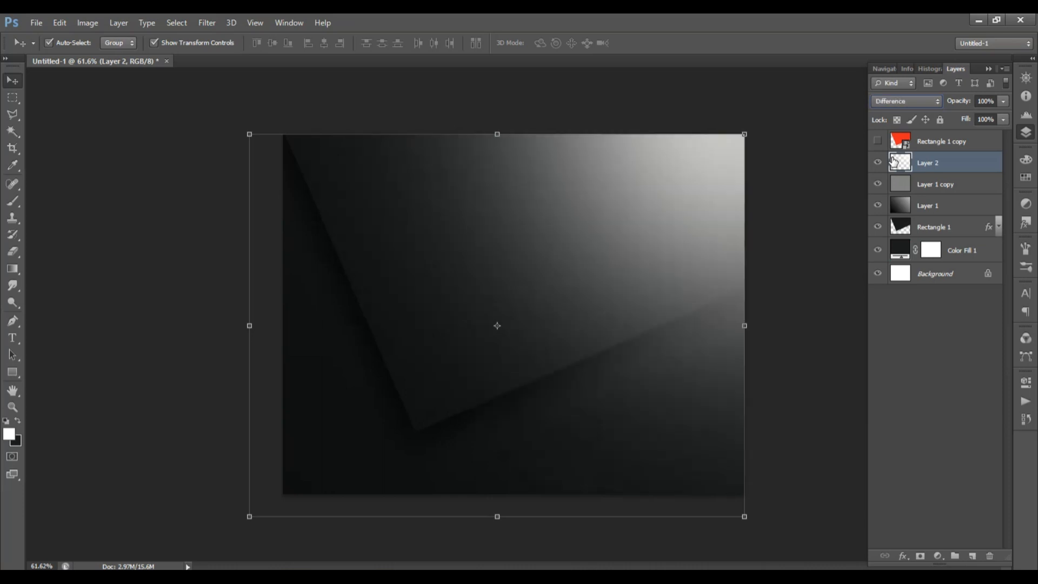
pyautogui.press('Up')
pyautogui.press('Up')
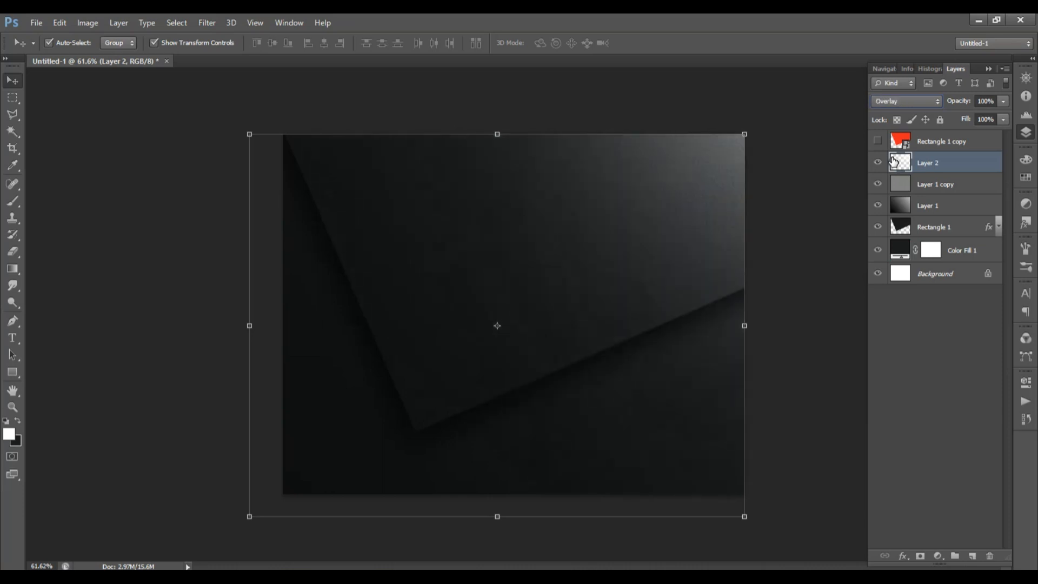
pyautogui.click(436, 378)
pyautogui.scroll(-3, 436, 378)
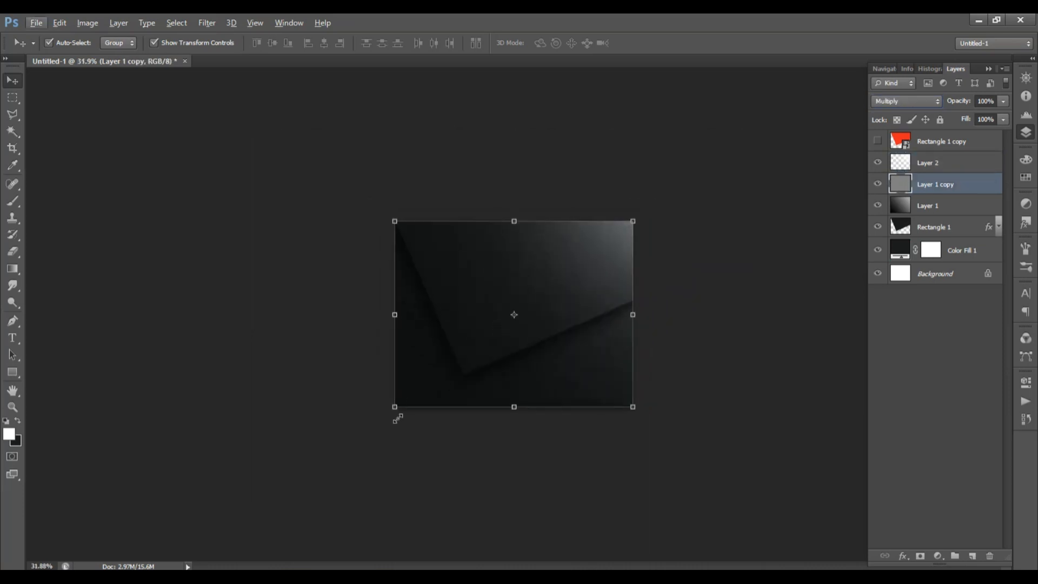
pyautogui.moveTo(395, 407); pyautogui.dragTo(228, 491)
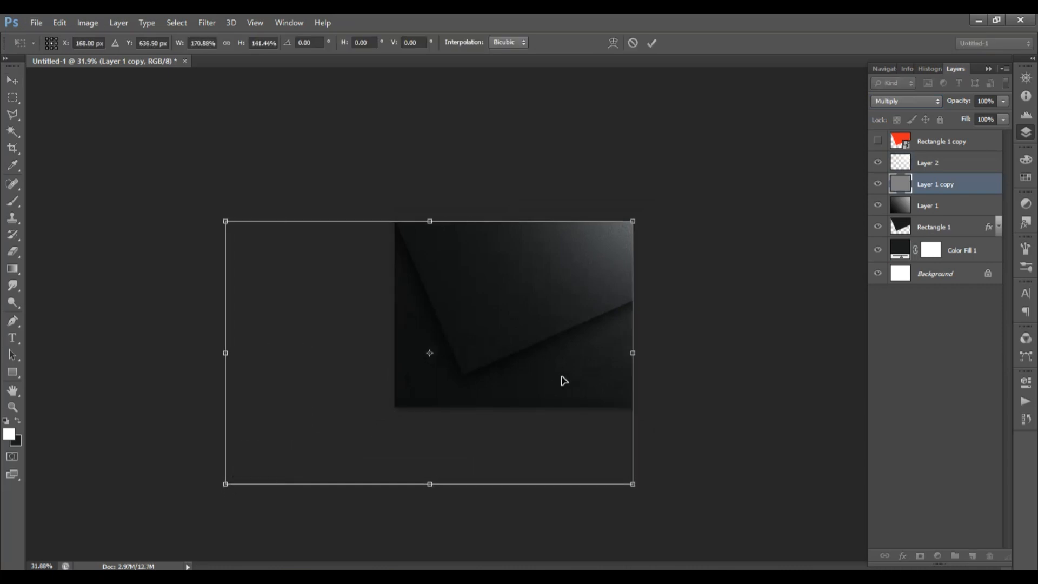
pyautogui.press('Escape')
# Enlarge the Layer 2 glow toward the lower left to about 211% width and 161% height.
pyautogui.click(927, 163)
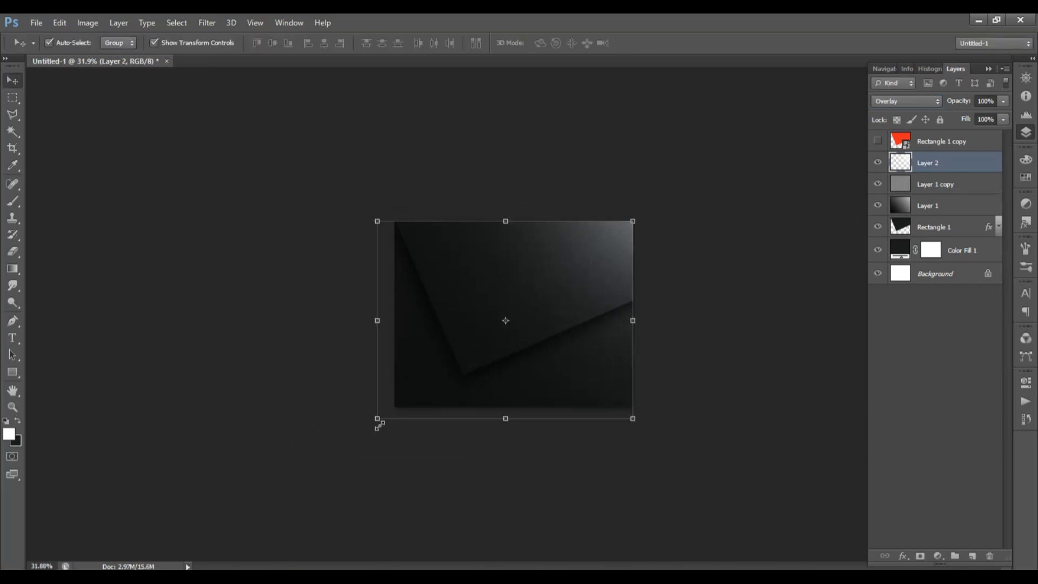
pyautogui.moveTo(380, 424); pyautogui.dragTo(92, 541)
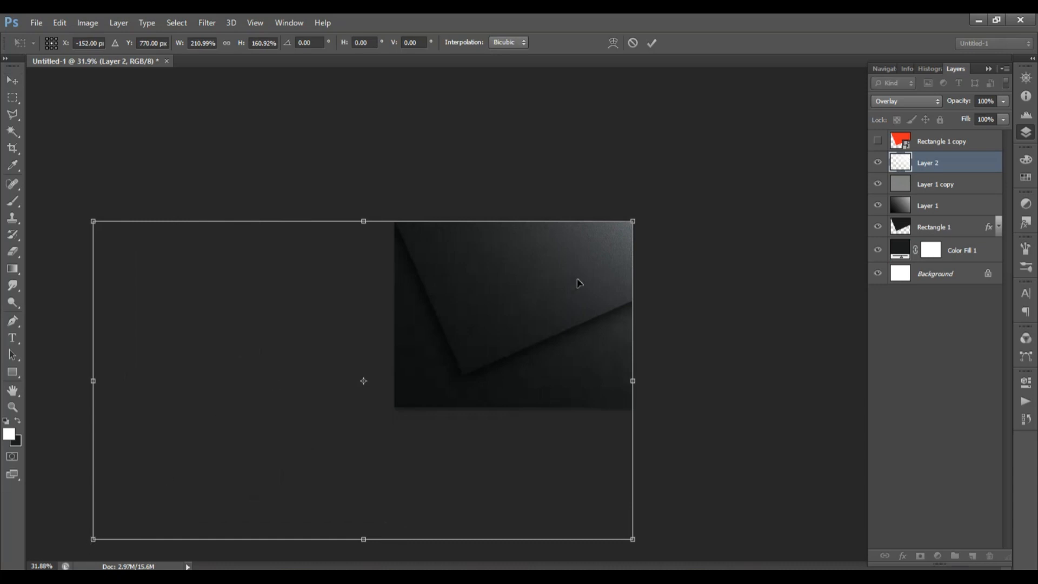
pyautogui.press('Return')
pyautogui.click(643, 304)
pyautogui.scroll(10, 544, 290)
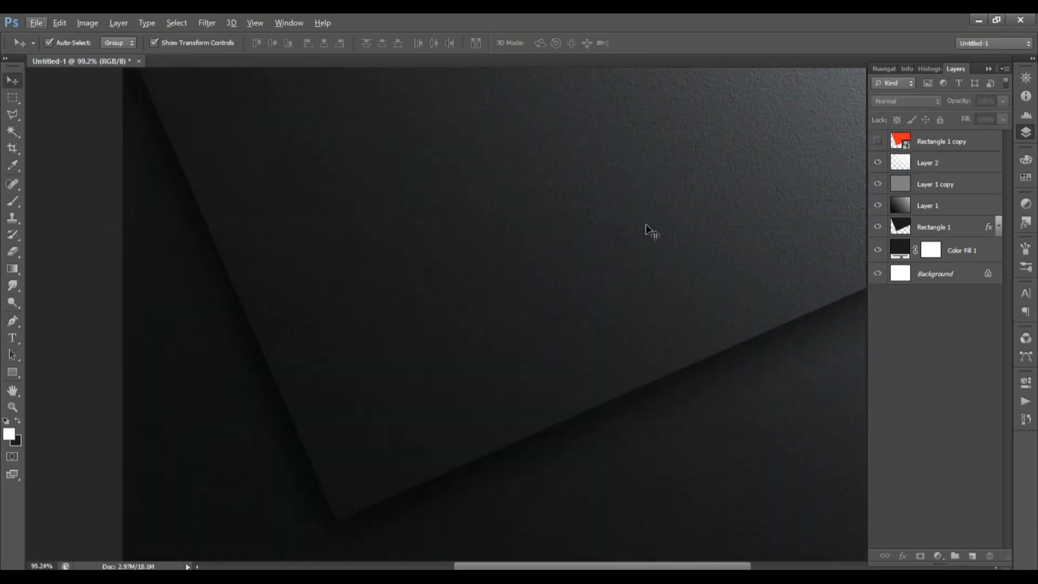
# Apply an image adjustment to the embossed Layer 1 copy texture.
pyautogui.scroll(-3, 645, 224)
pyautogui.click(458, 142)
pyautogui.click(98, 27)
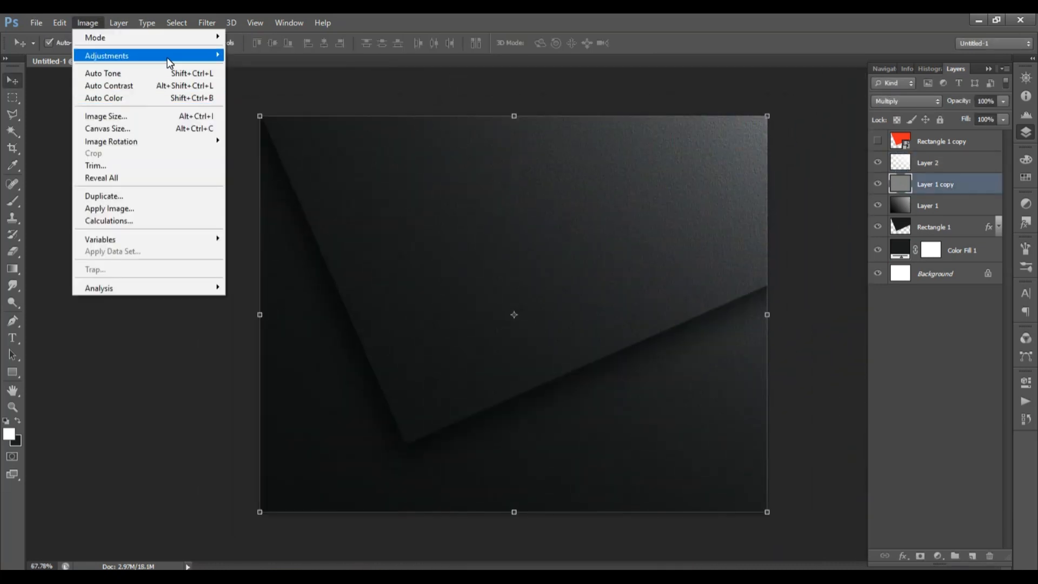
pyautogui.moveTo(116, 53)
pyautogui.click(343, 315)
pyautogui.click(836, 379)
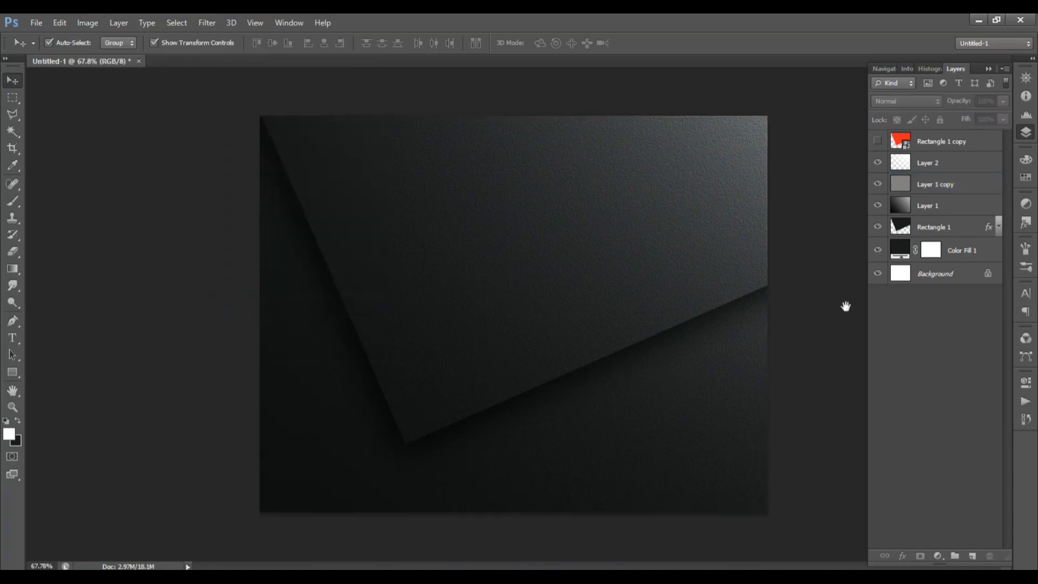
pyautogui.scroll(1, 816, 306)
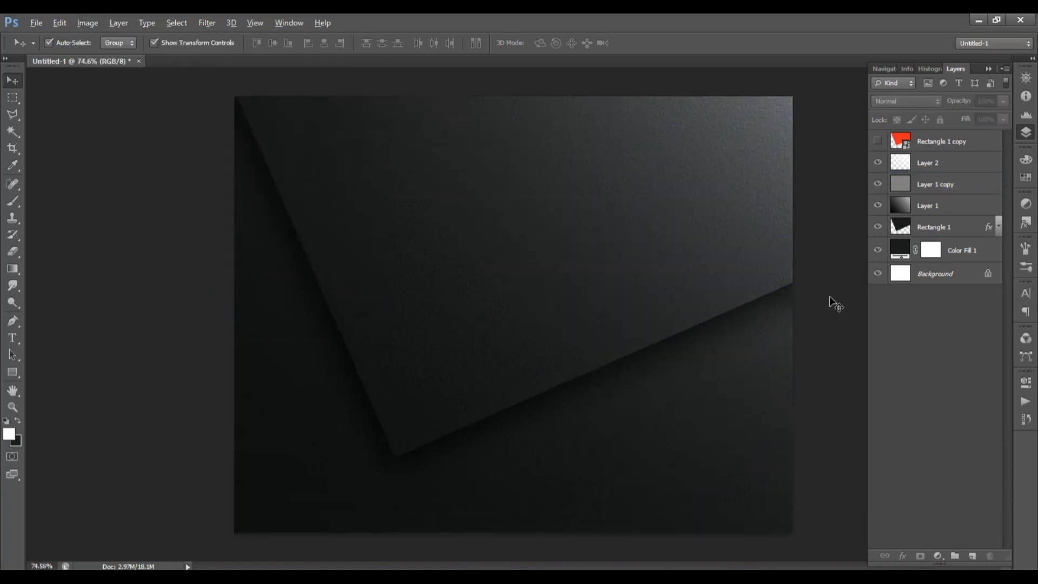
# Show the Rectangle 1 copy layer and open its smart object contents for editing.
pyautogui.click(877, 141)
pyautogui.doubleClick(900, 142)
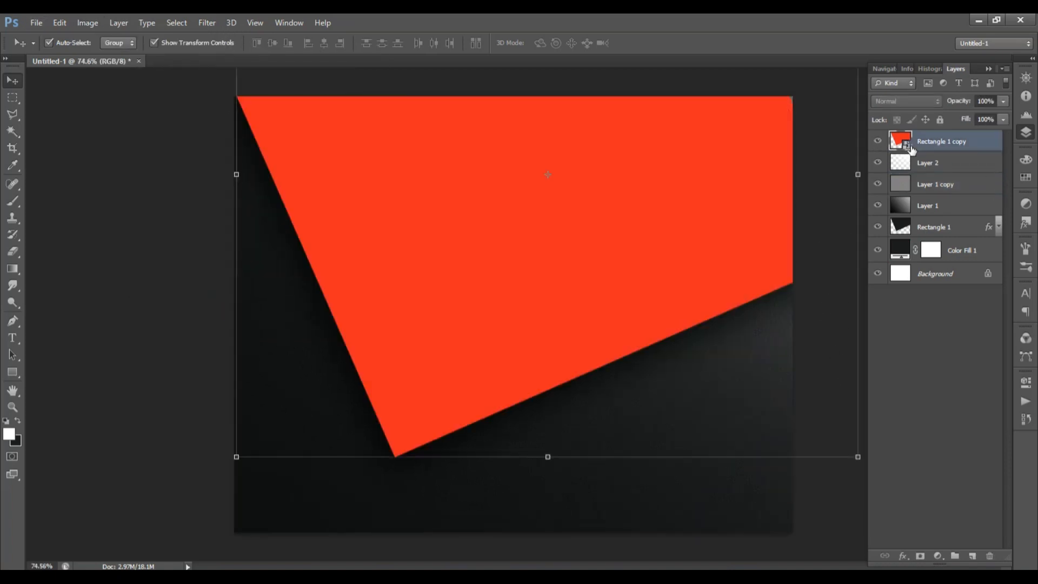
pyautogui.click(574, 260)
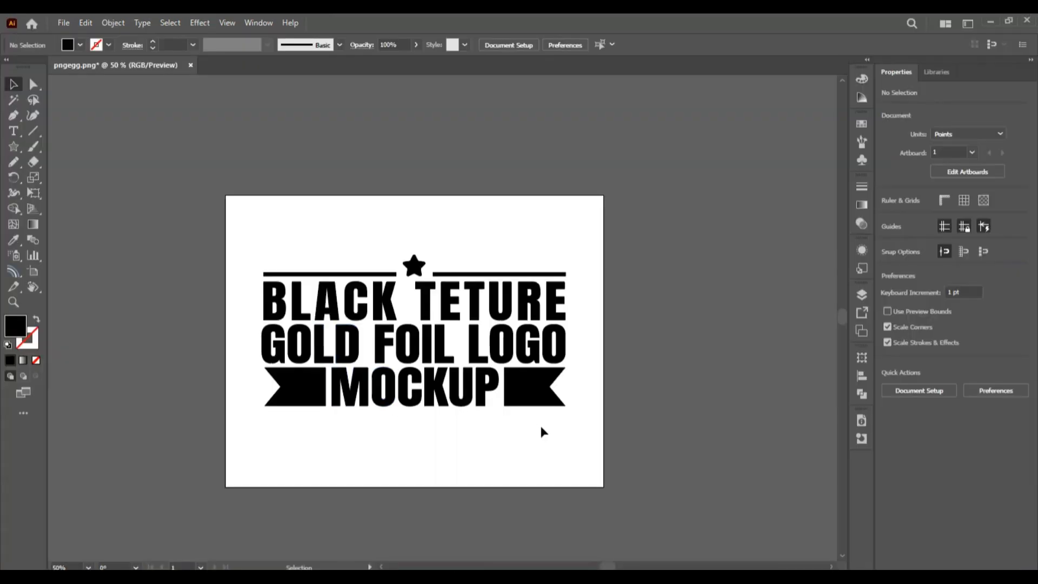
# In Illustrator, fill the entire black logo artwork with a pale gold color.
pyautogui.moveTo(568, 430); pyautogui.dragTo(227, 241)
pyautogui.doubleClick(16, 326)
pyautogui.moveTo(319, 303); pyautogui.dragTo(216, 269)
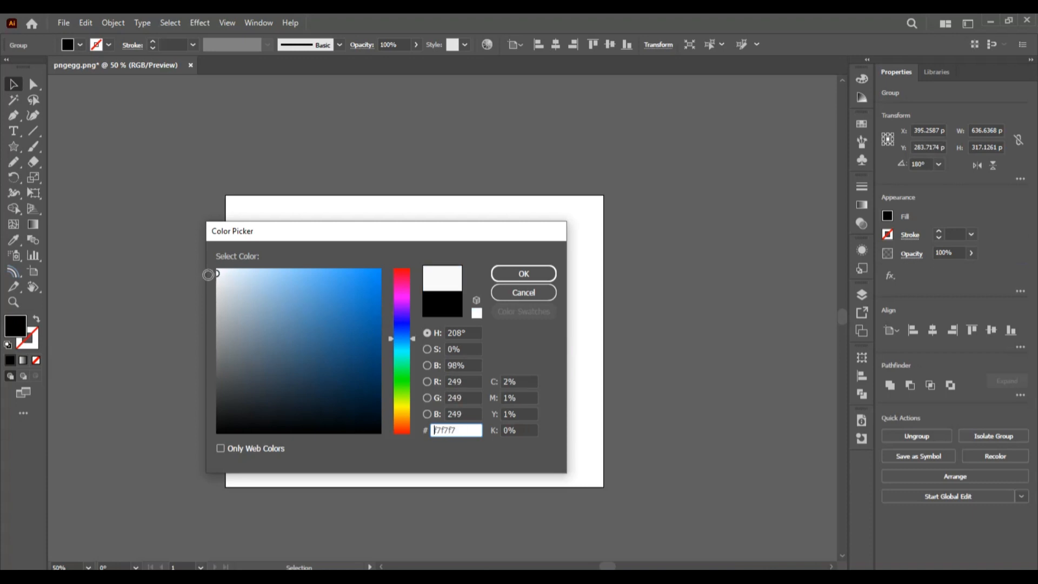
pyautogui.click(402, 416)
pyautogui.click(295, 276)
pyautogui.click(522, 274)
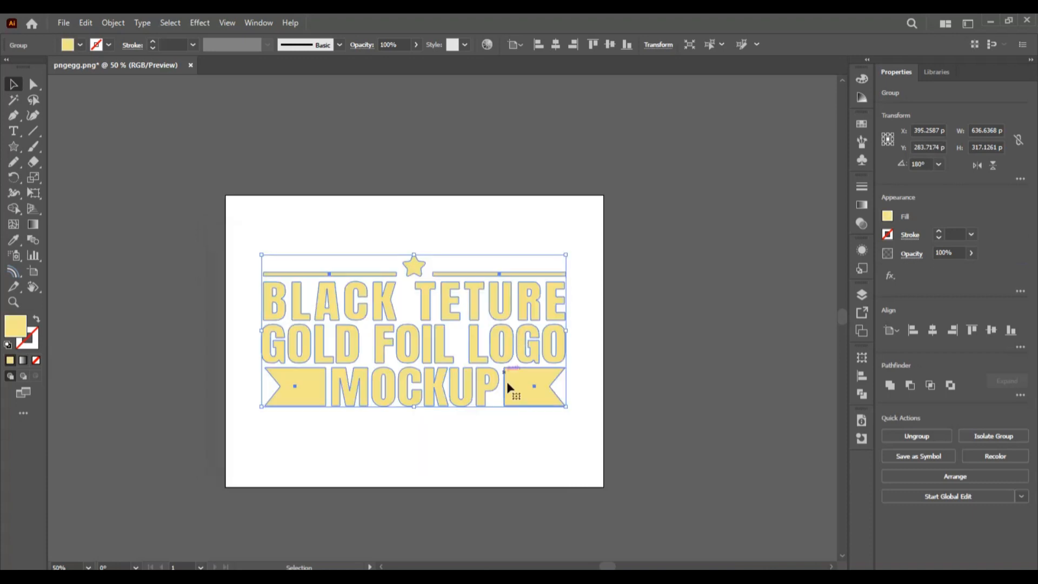
pyautogui.click(416, 528)
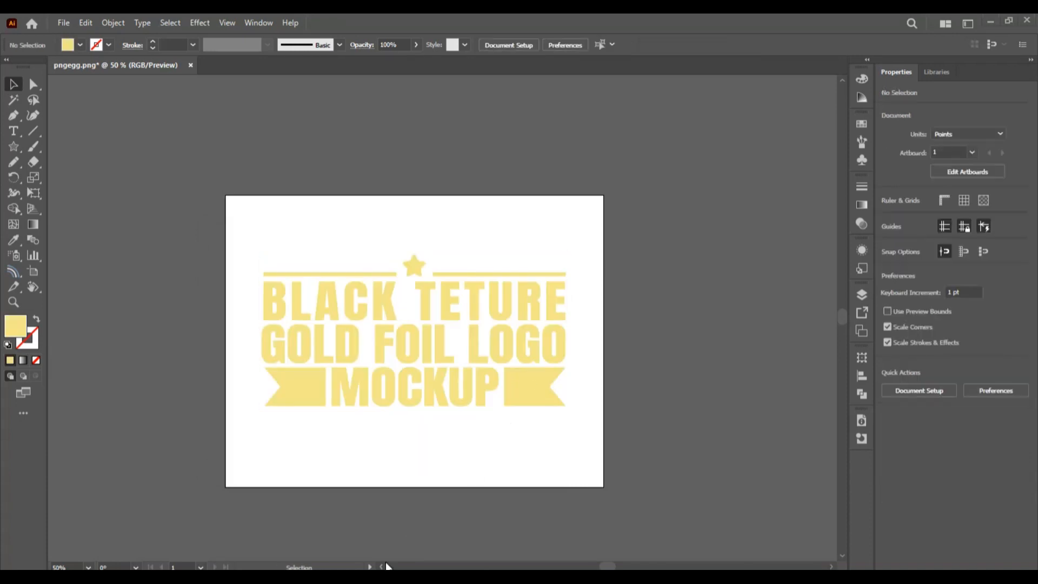
# Switch back to Photoshop and paste the gold logo into the empty Rectangle 1.psb document.
pyautogui.press('super+Tab')
pyautogui.click(313, 151)
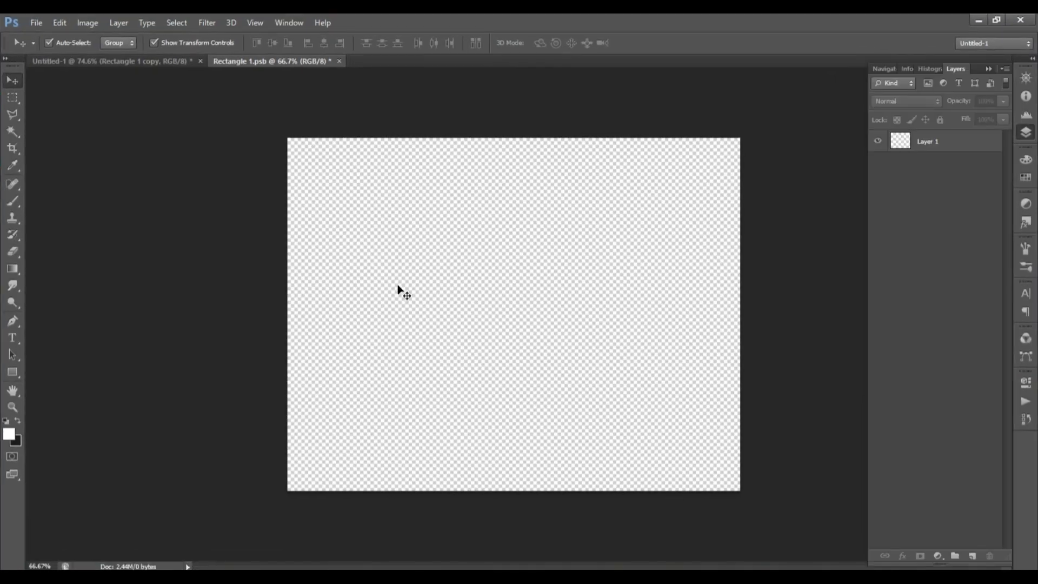
pyautogui.hotkey('ctrl', 'v')
pyautogui.press('Return')
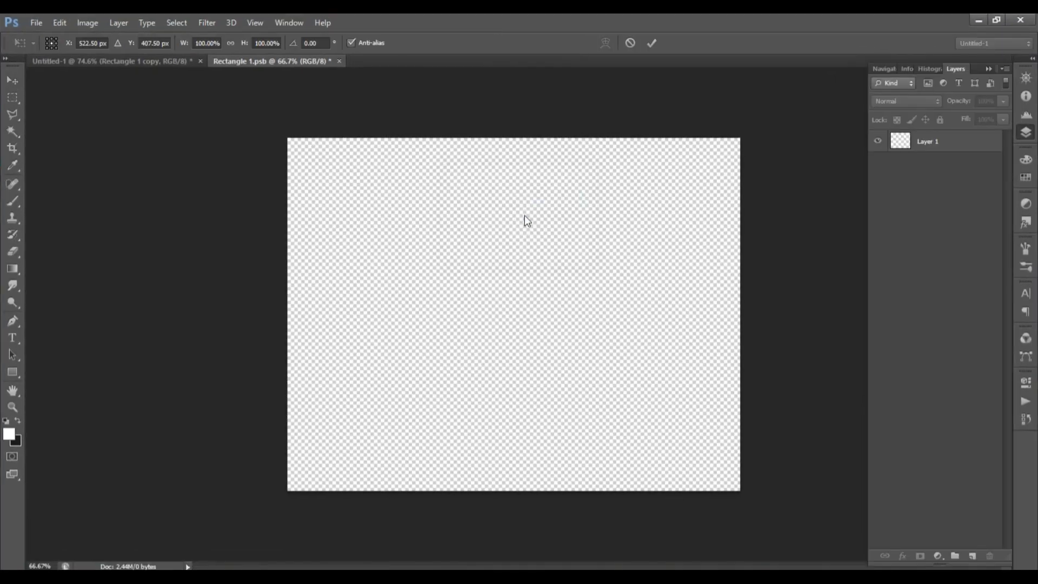
# Place the logo scaled down near the document's lower-left corner, save the smart object and return to Untitled-1.
pyautogui.moveTo(574, 298); pyautogui.dragTo(518, 363)
pyautogui.moveTo(597, 319); pyautogui.dragTo(529, 356)
pyautogui.press('Return')
pyautogui.hotkey('ctrl', 's')
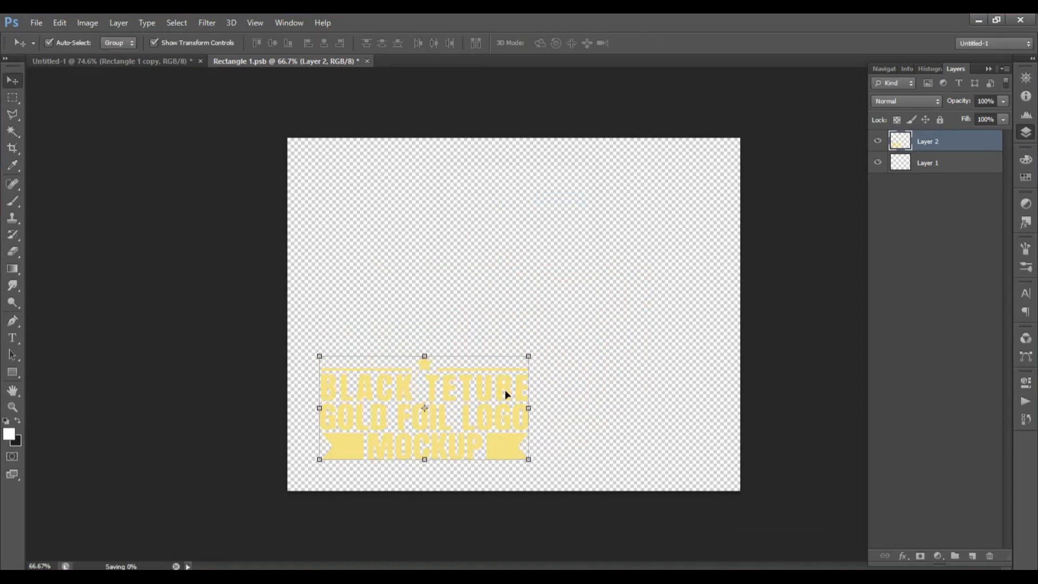
pyautogui.click(165, 62)
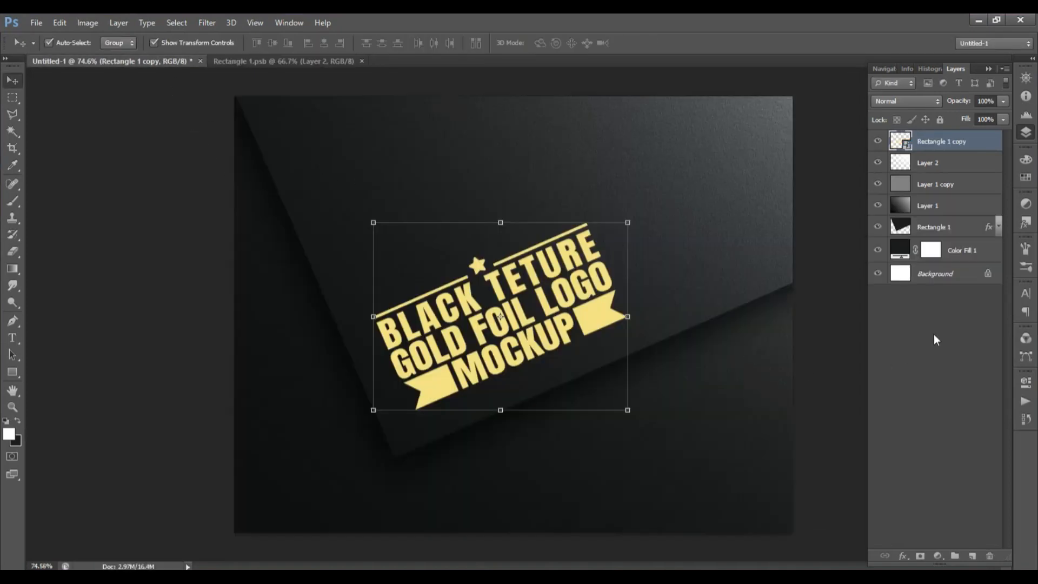
# Add a Drop Shadow effect to the Rectangle 1 copy logo layer and adjust the shadow's size.
pyautogui.rightClick(935, 152)
pyautogui.click(810, 83)
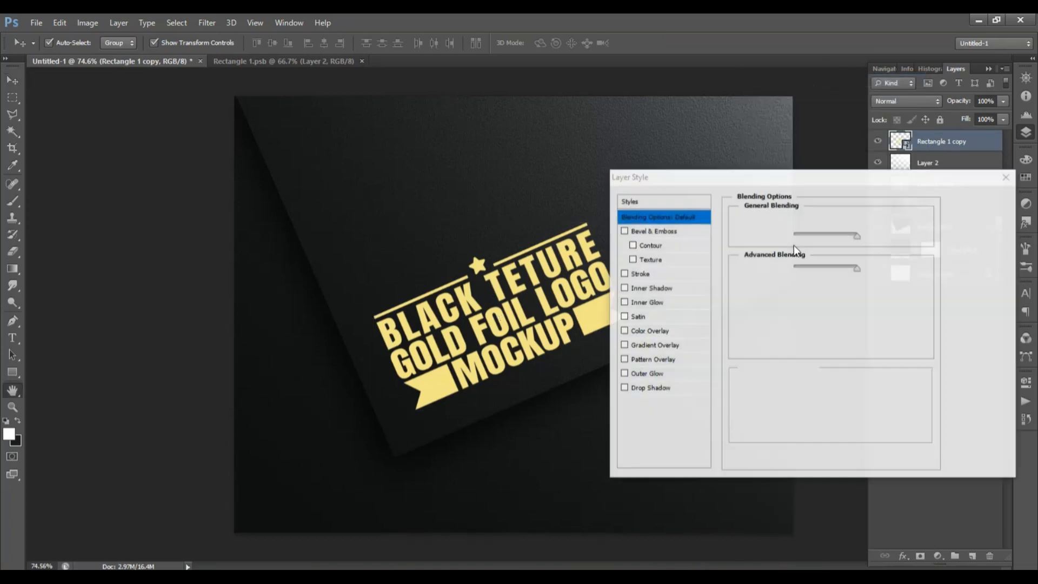
pyautogui.click(648, 387)
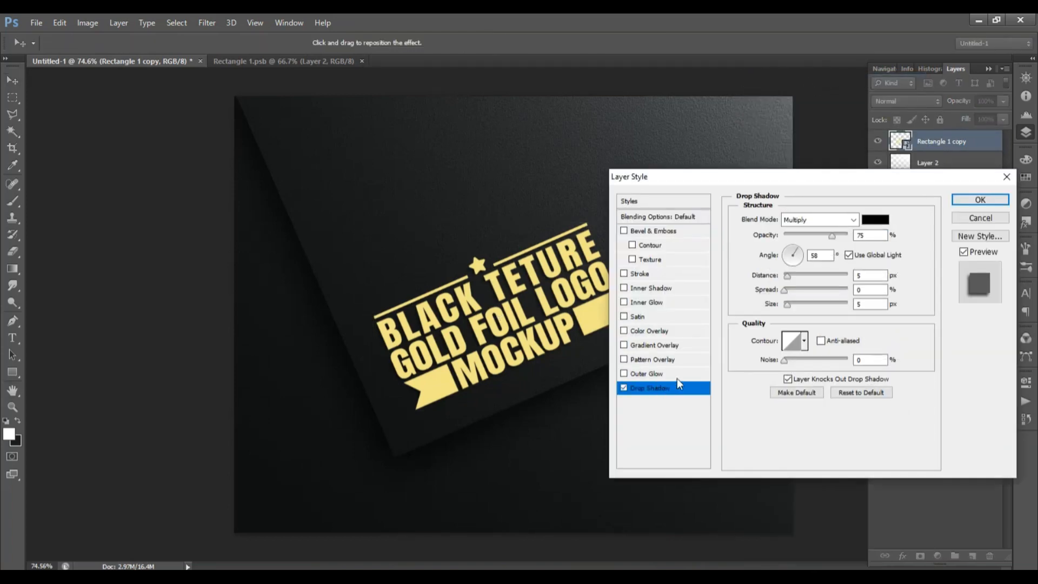
pyautogui.click(789, 304)
# Add a Gradient Overlay to the logo using the Orange, Yellow, Orange preset.
pyautogui.click(643, 346)
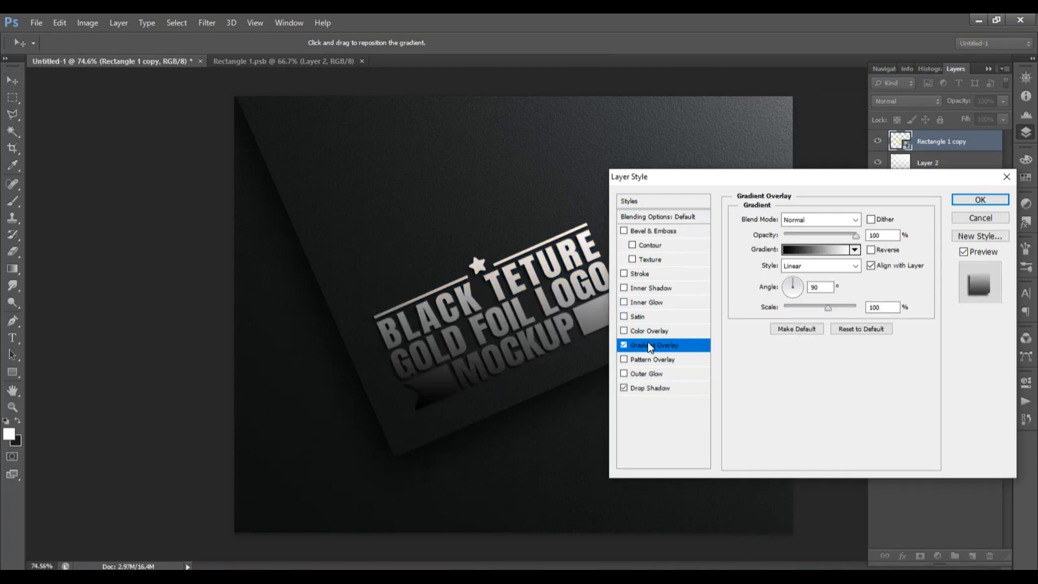
pyautogui.click(818, 250)
pyautogui.click(658, 289)
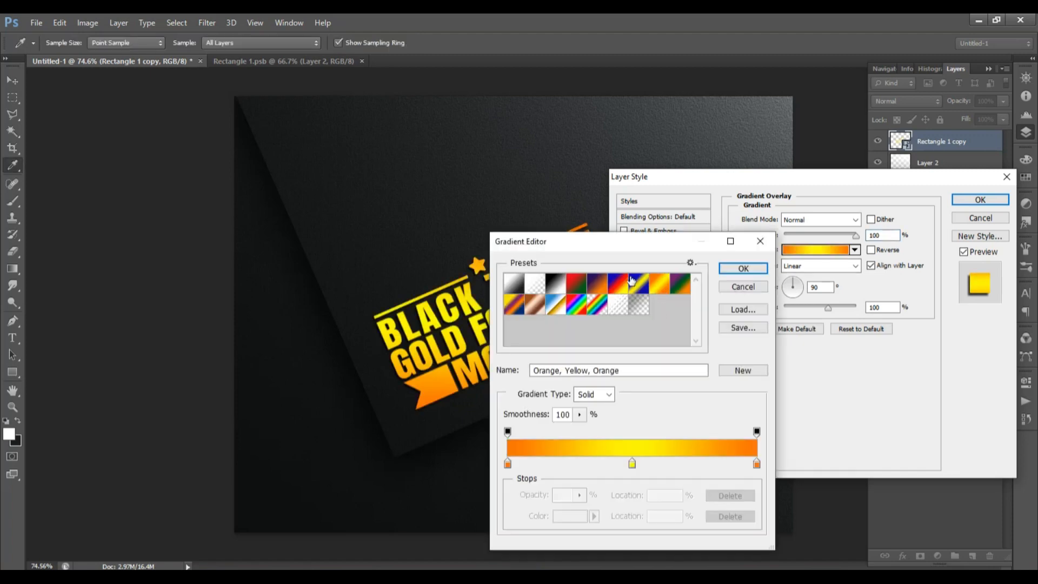
# Recolor the gradient's first orange stop to a light orange, f5b76e.
pyautogui.moveTo(621, 246); pyautogui.dragTo(721, 202)
pyautogui.click(610, 421)
pyautogui.doubleClick(609, 421)
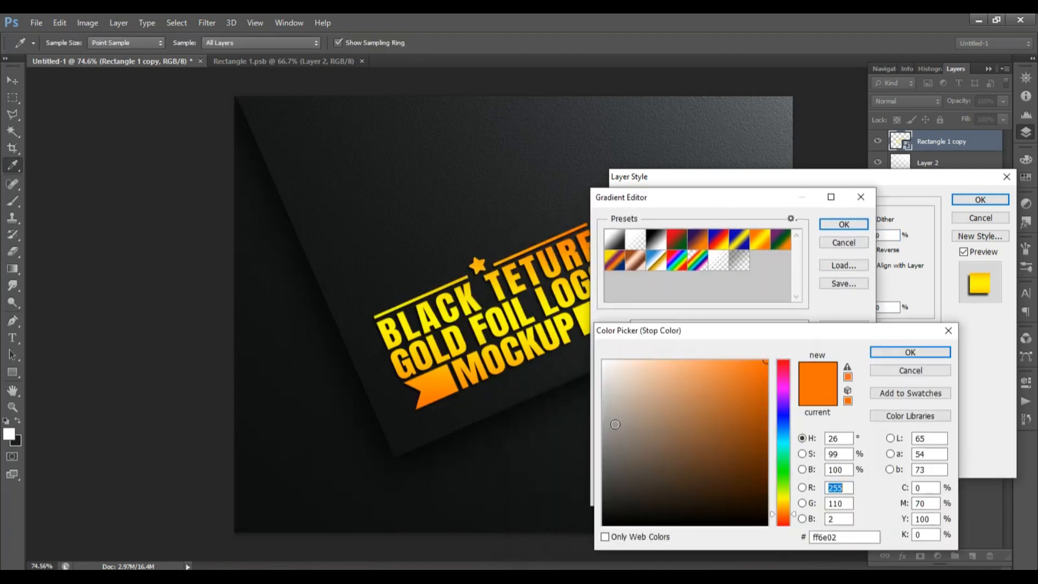
pyautogui.click(695, 373)
pyautogui.click(688, 369)
pyautogui.click(785, 512)
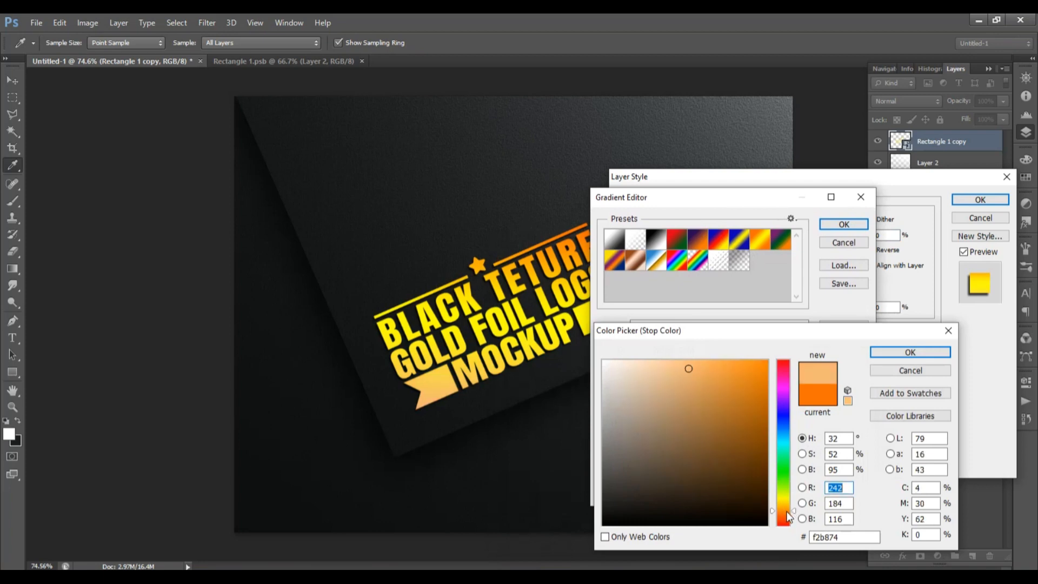
pyautogui.click(709, 393)
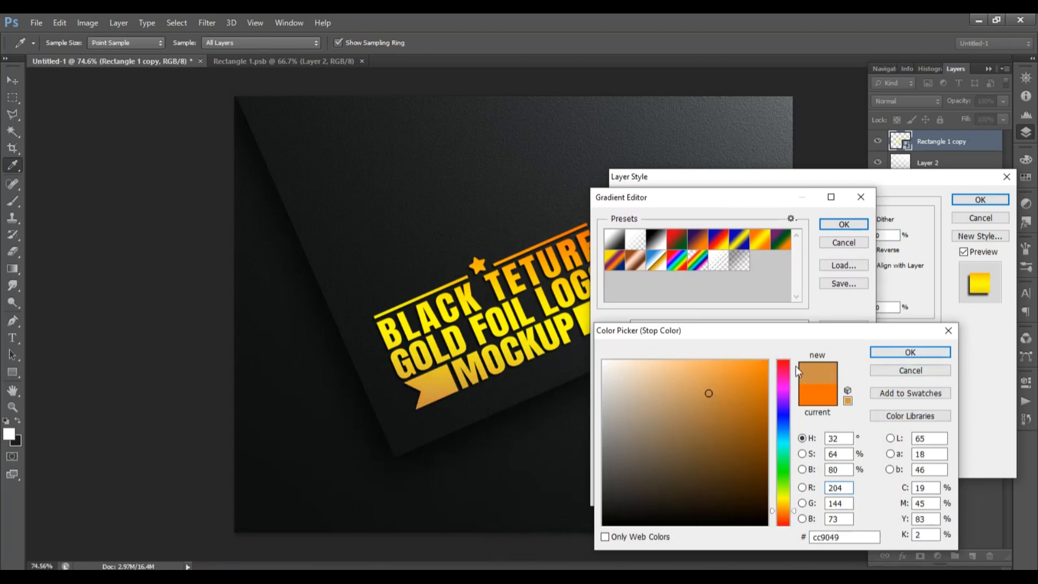
pyautogui.click(695, 366)
pyautogui.click(910, 352)
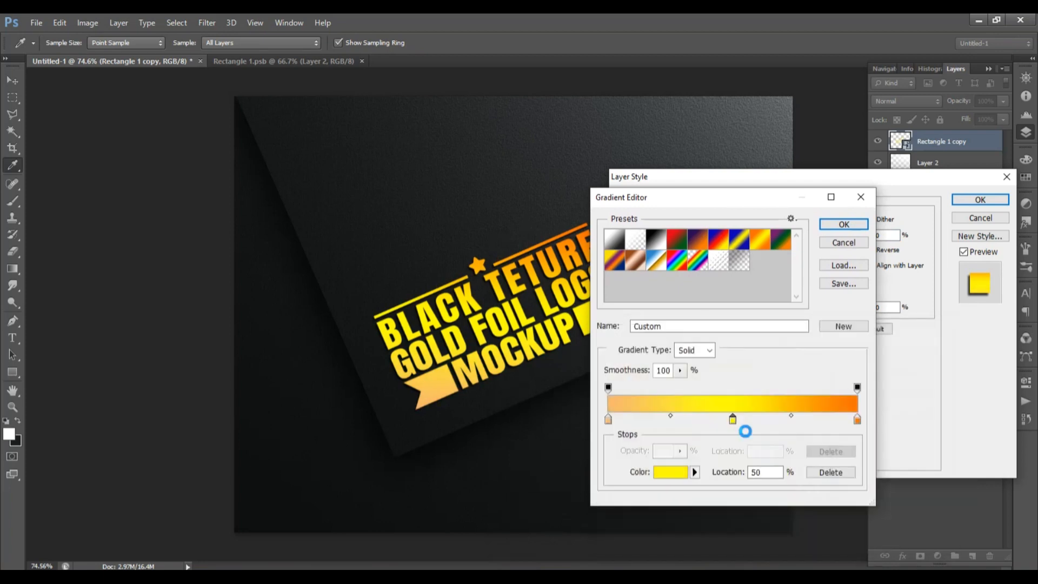
# Recolor the gradient's middle stop to a pale gold, ffe993.
pyautogui.doubleClick(733, 420)
pyautogui.click(784, 503)
pyautogui.moveTo(691, 368); pyautogui.dragTo(673, 361)
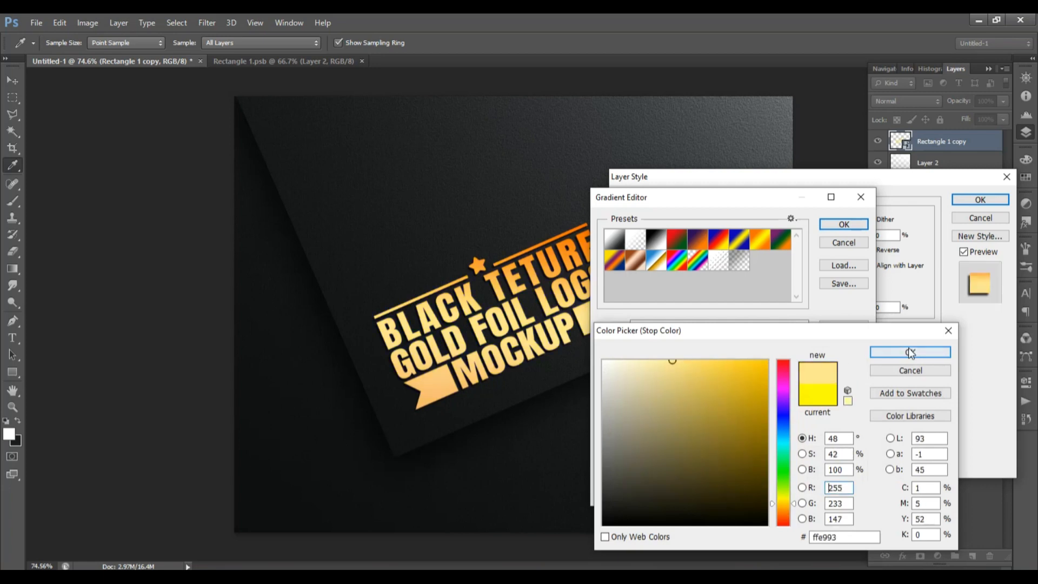
pyautogui.click(911, 353)
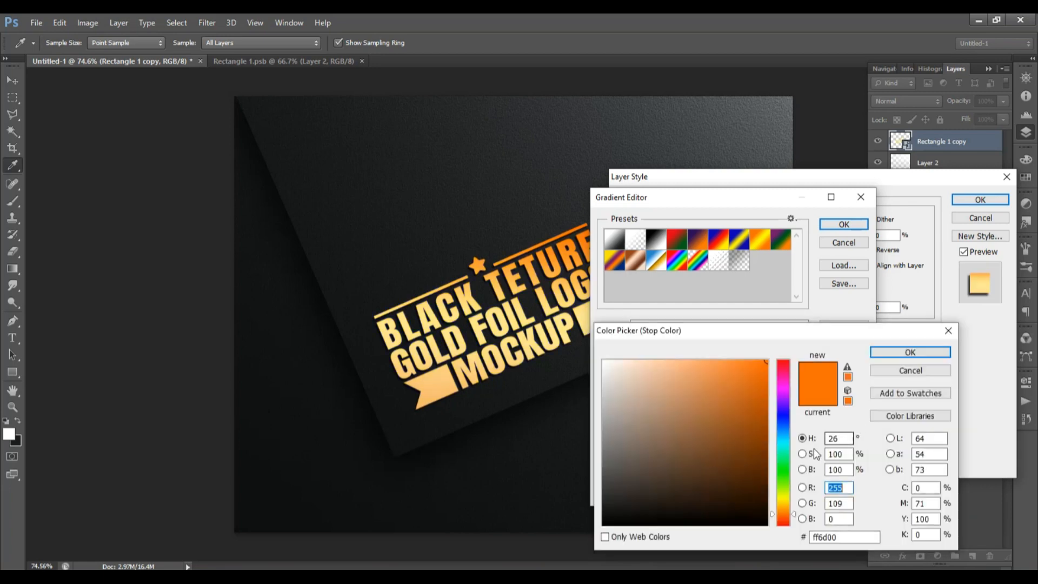
# Recolor the gradient's last stop to a dark golden brown, 825015.
pyautogui.click(785, 510)
pyautogui.moveTo(741, 441); pyautogui.dragTo(790, 425)
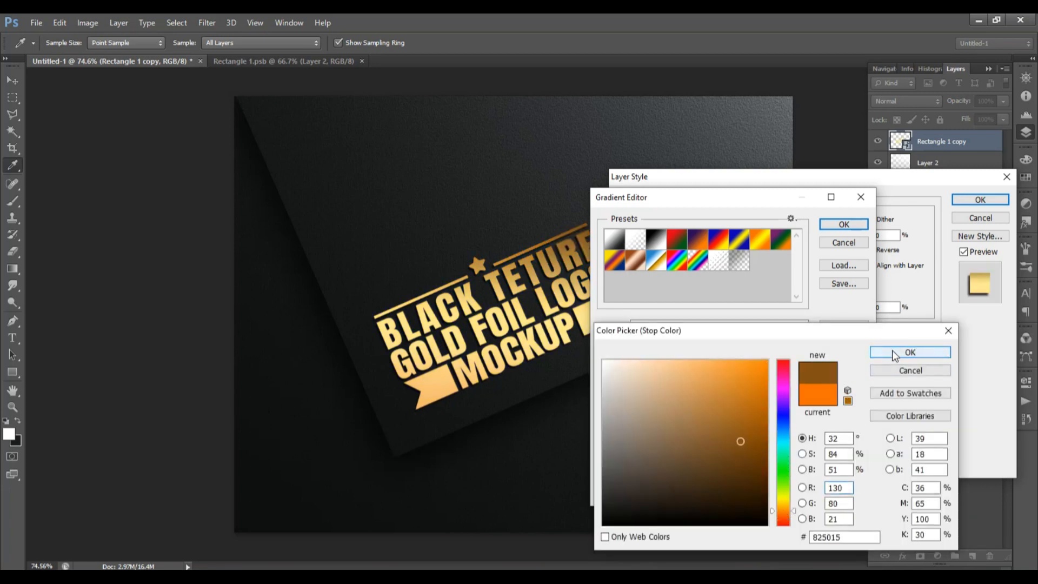
pyautogui.click(905, 352)
# Make the gradient's first stop a more saturated orange and accept the edited gradient.
pyautogui.click(608, 420)
pyautogui.click(670, 472)
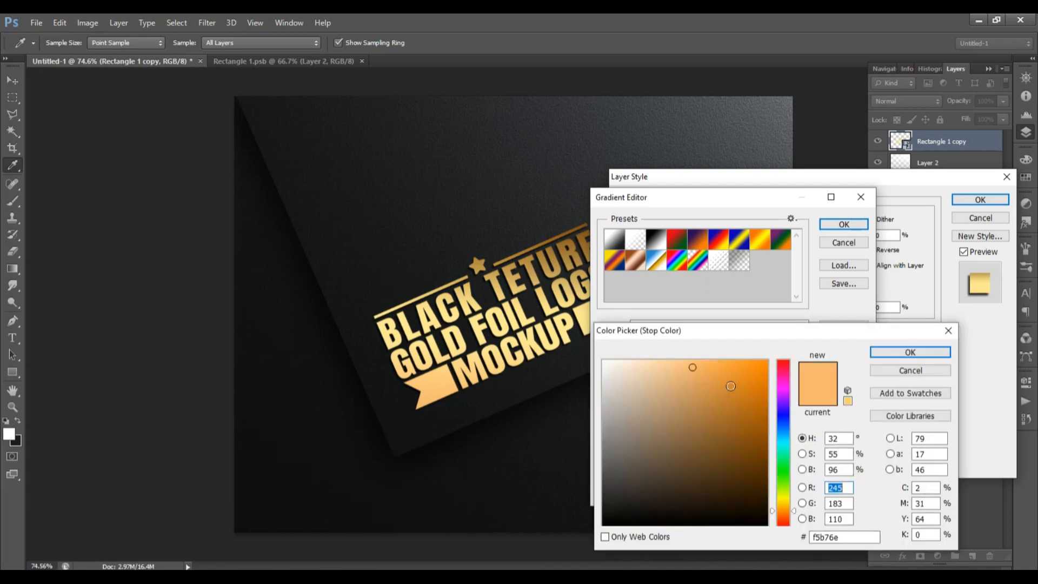
pyautogui.click(723, 363)
pyautogui.click(916, 353)
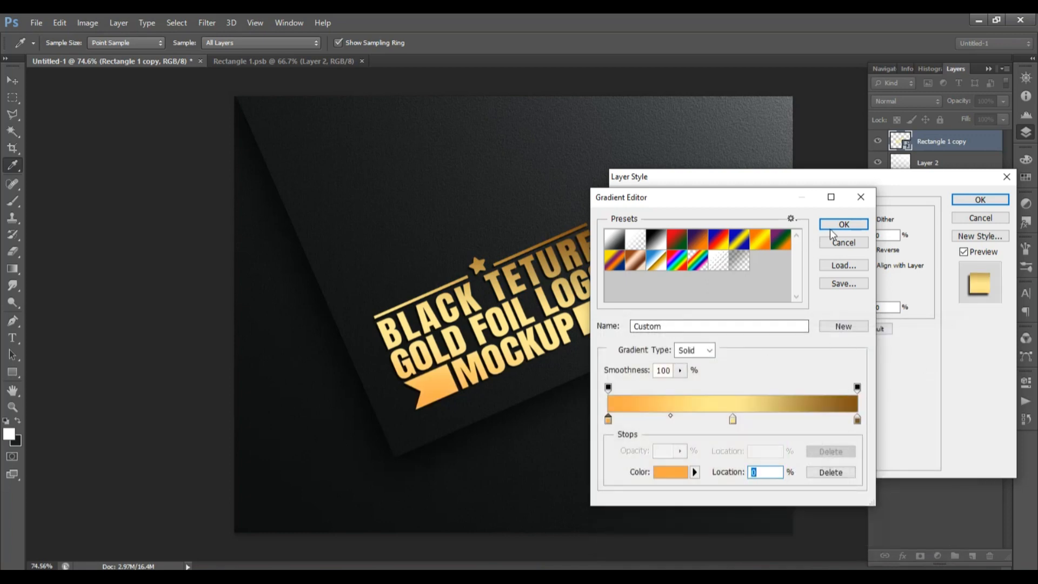
pyautogui.click(844, 223)
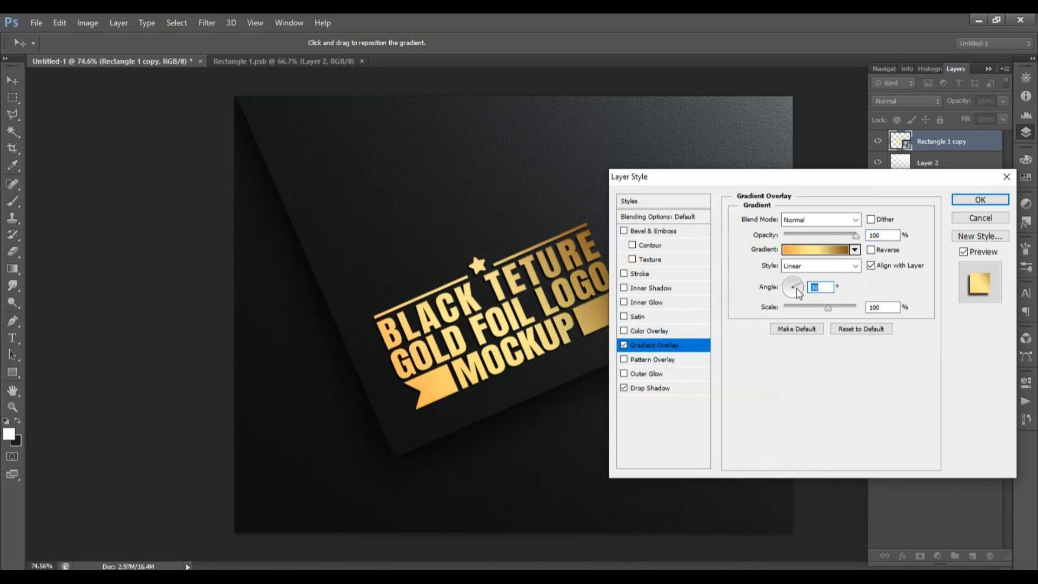
# Set the Gradient Overlay angle to -130° and apply the layer style without a Pattern Overlay.
pyautogui.click(782, 300)
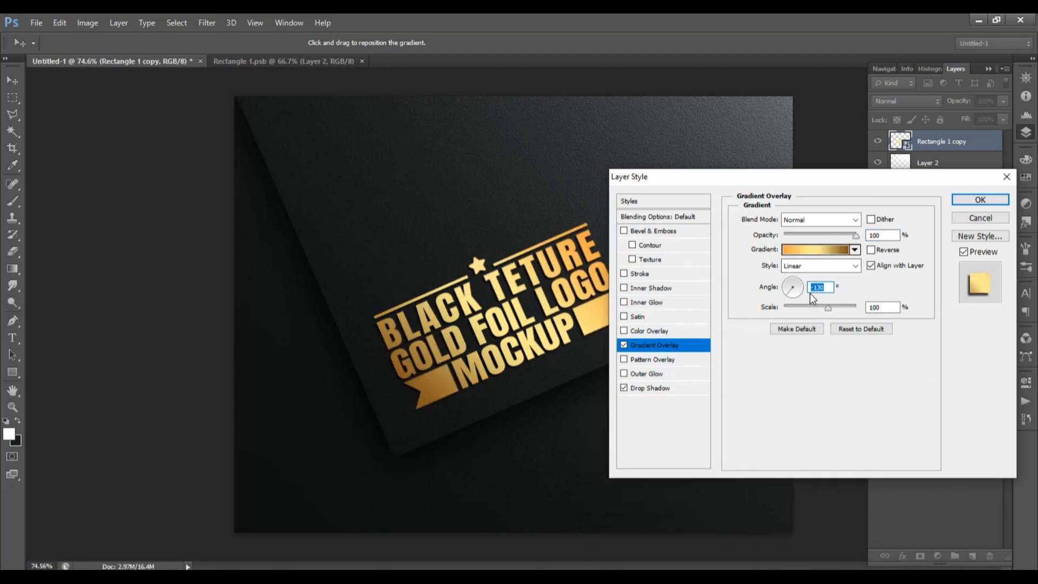
pyautogui.click(652, 360)
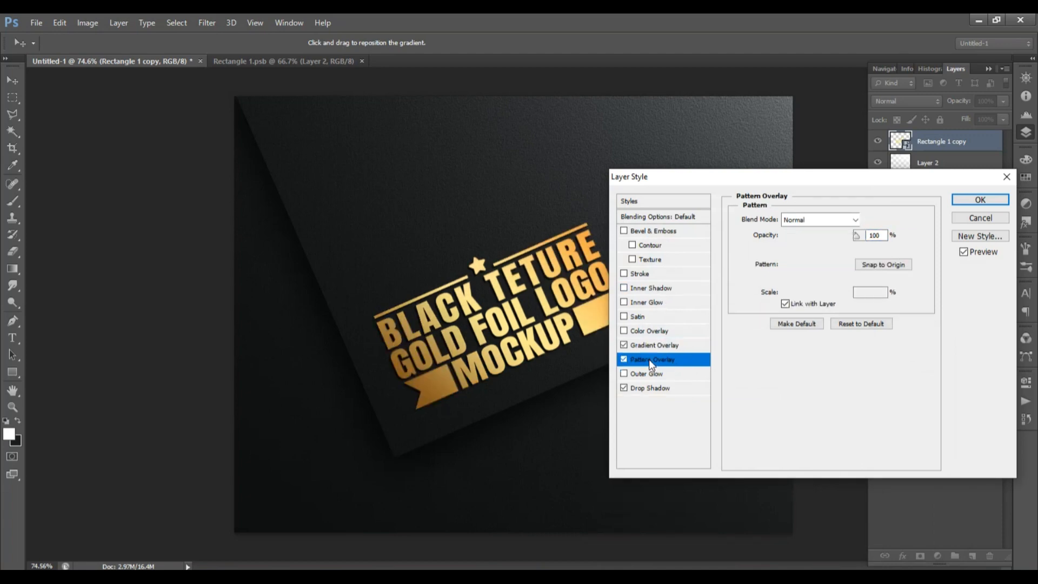
pyautogui.click(624, 360)
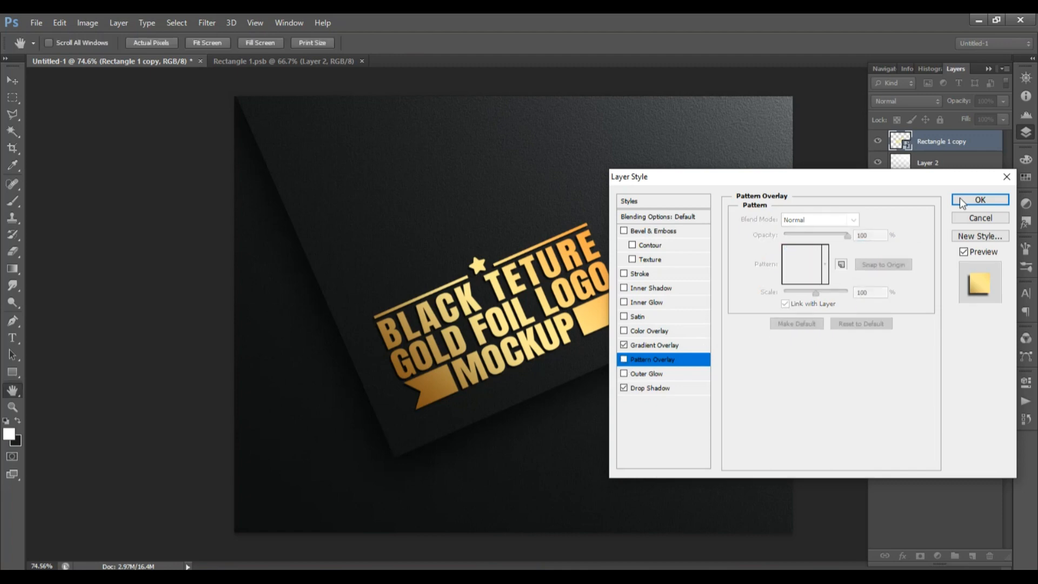
pyautogui.click(980, 200)
# Try clipping a duplicate of the Layer 1 copy texture onto the Rectangle 1 copy logo layer.
pyautogui.click(1000, 143)
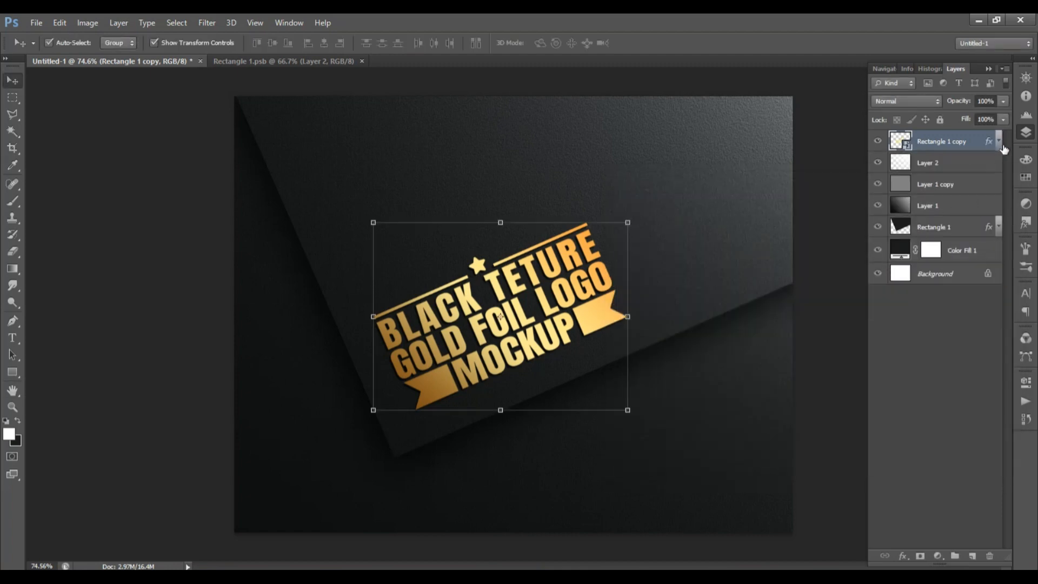
pyautogui.click(930, 184)
pyautogui.hotkey('ctrl', 'j')
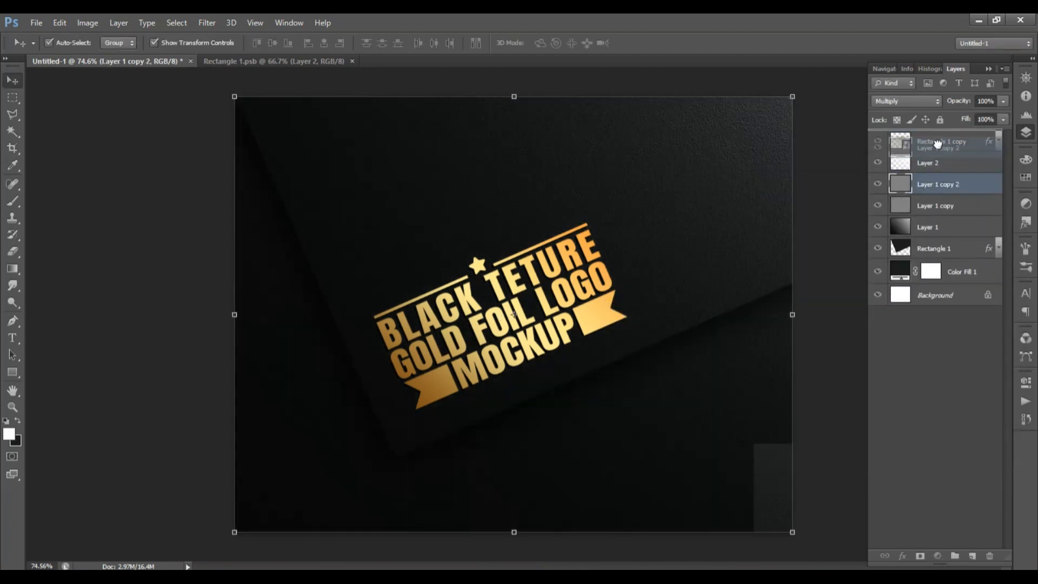
pyautogui.moveTo(930, 184); pyautogui.dragTo(937, 142)
pyautogui.rightClick(931, 142)
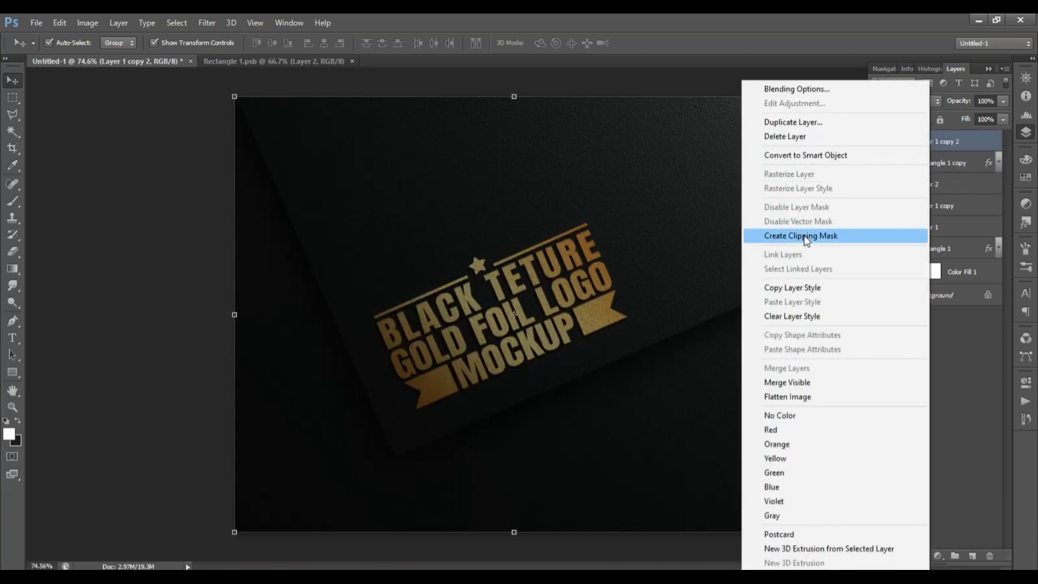
pyautogui.click(803, 235)
# Delete the clipped Layer 1 copy 2 texture layer.
pyautogui.click(997, 166)
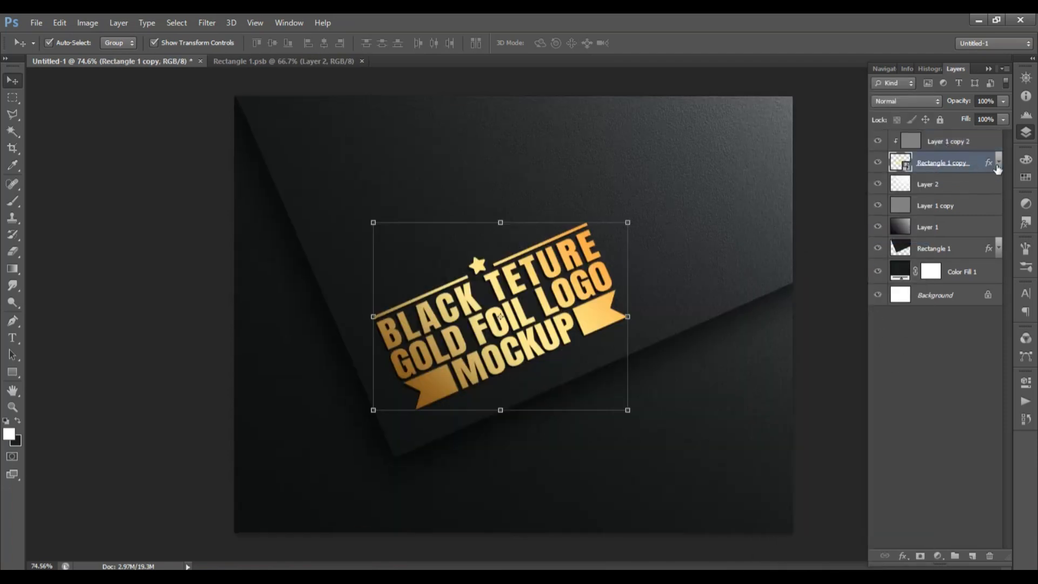
pyautogui.click(947, 146)
pyautogui.press('Delete')
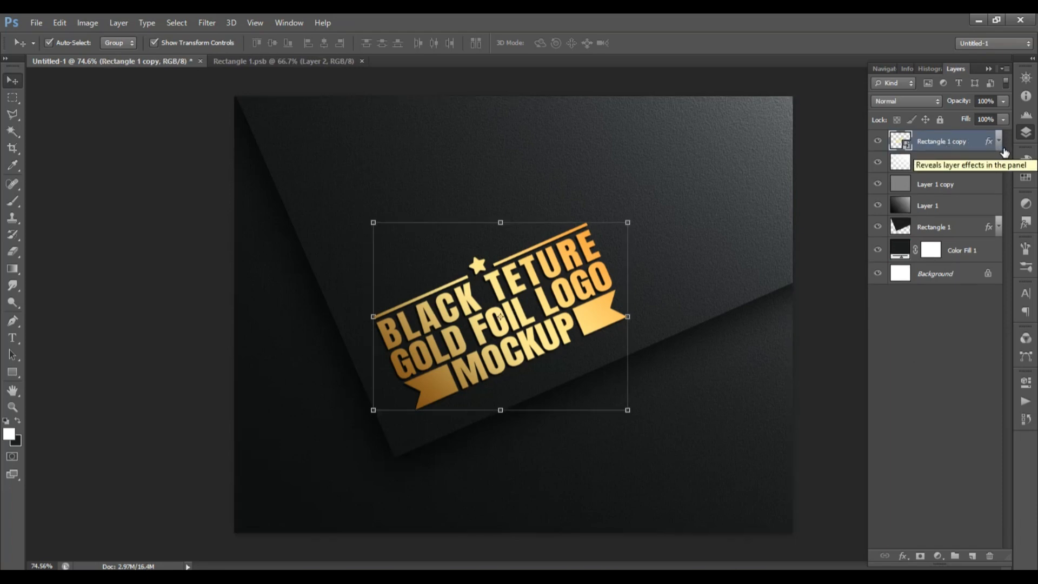
# Try moving the logo slightly lower on the card, and undo the move.
pyautogui.click(900, 325)
pyautogui.click(593, 314)
pyautogui.moveTo(594, 314); pyautogui.dragTo(595, 321)
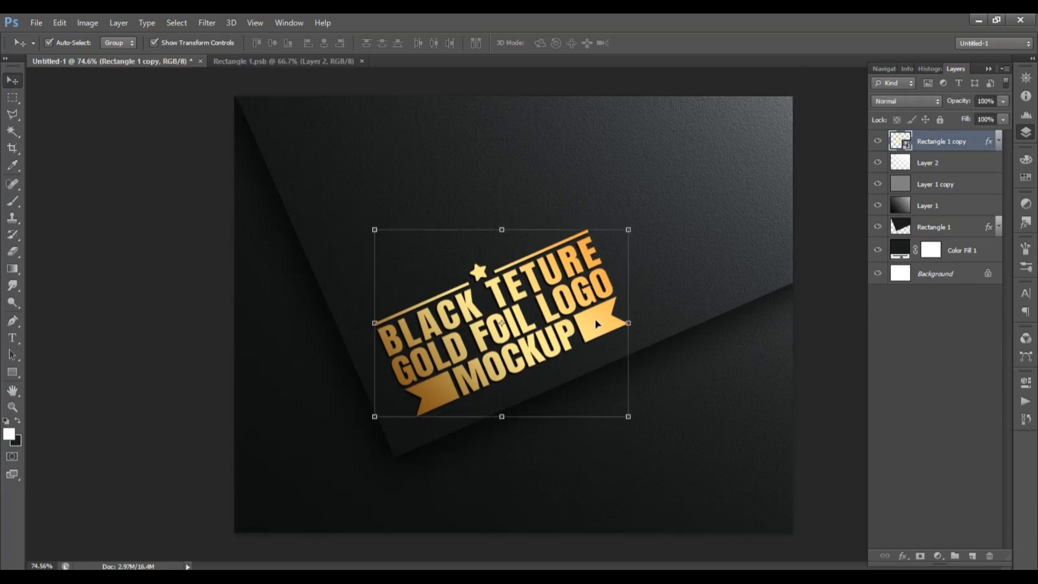
pyautogui.hotkey('ctrl', 'z')
# Reopen the logo layer's effects and add an Inner Bevel with a depth of 52%.
pyautogui.click(819, 313)
pyautogui.scroll(1, 638, 214)
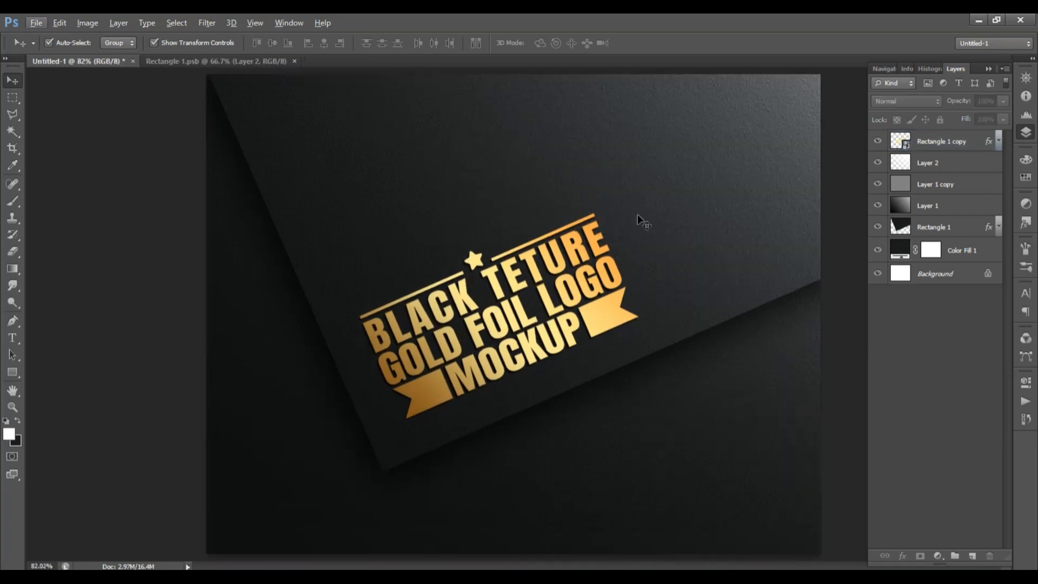
pyautogui.scroll(3, 599, 263)
pyautogui.click(598, 263)
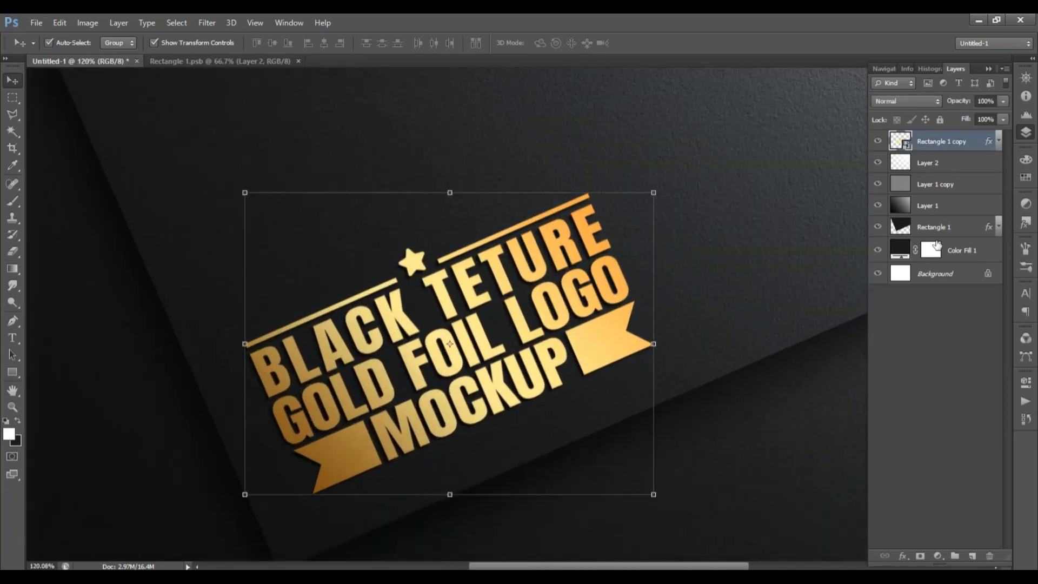
pyautogui.click(999, 142)
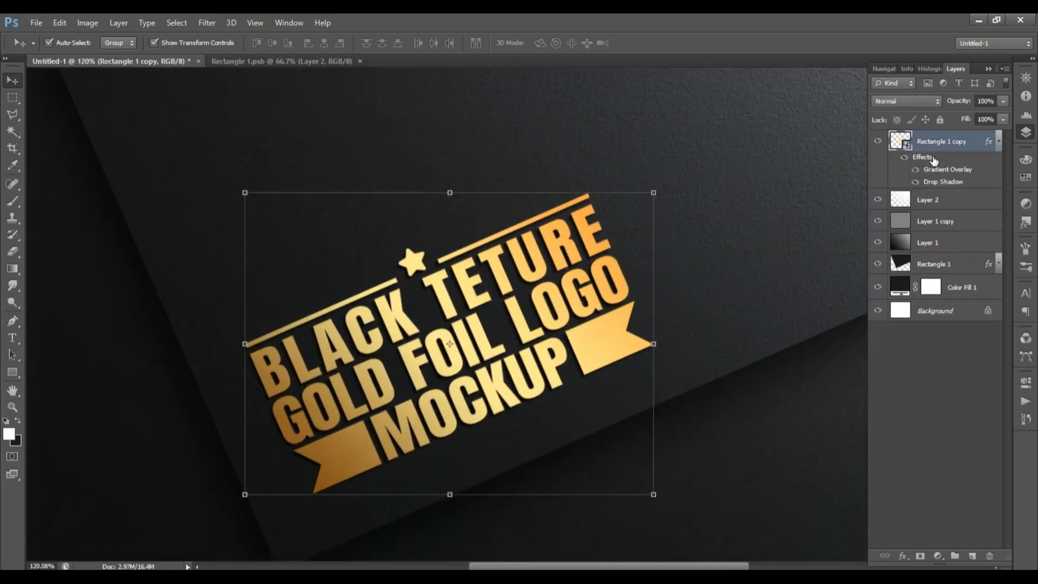
pyautogui.doubleClick(932, 158)
pyautogui.click(670, 232)
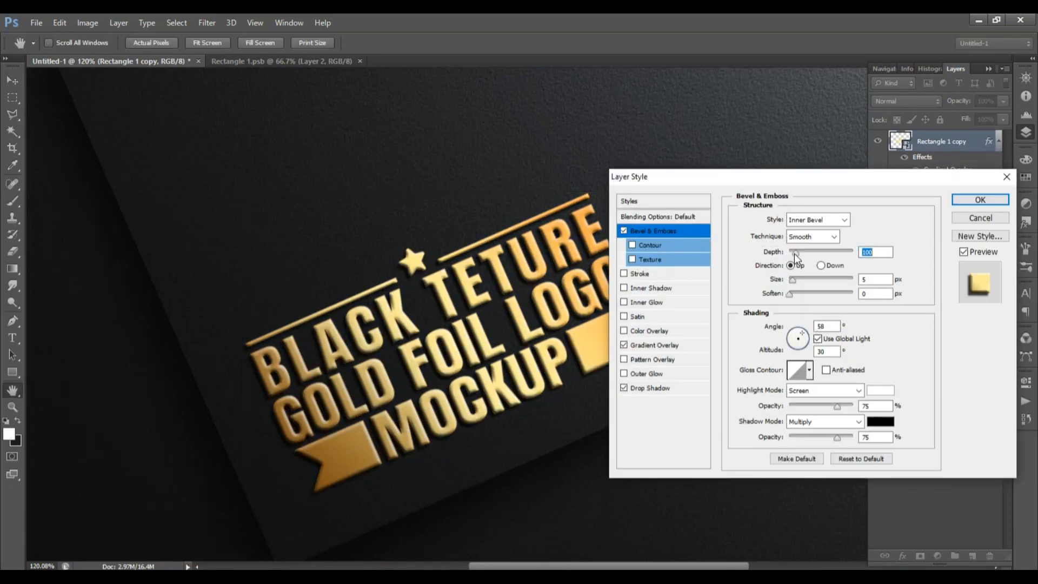
pyautogui.moveTo(794, 254); pyautogui.dragTo(794, 258)
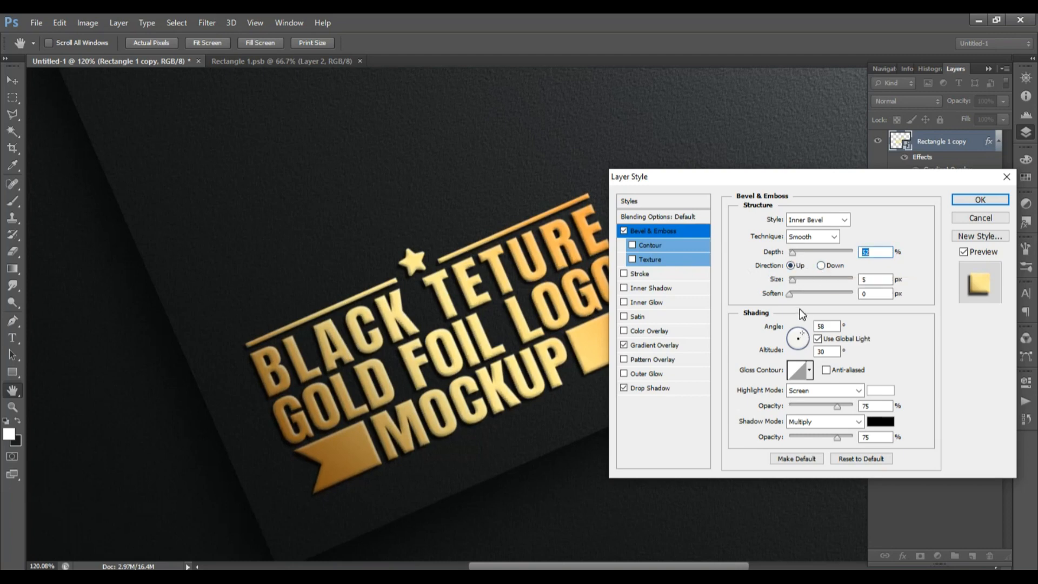
# Set the bevel to Chisel Hard, depth 93%, size 3 px, highlight opacity 93% and shadow opacity 100%.
pyautogui.click(812, 236)
pyautogui.click(802, 261)
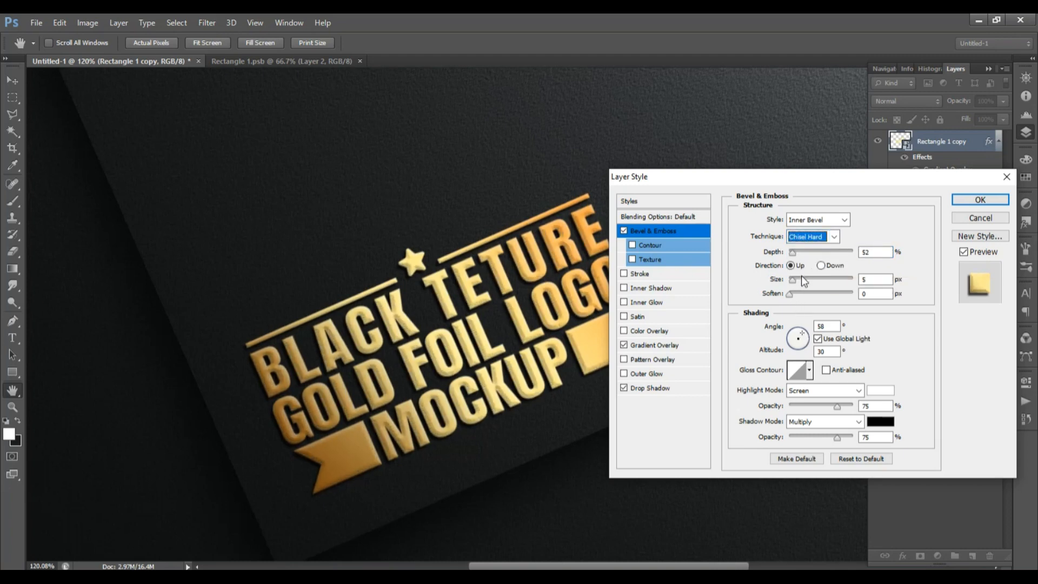
pyautogui.moveTo(793, 280); pyautogui.dragTo(796, 257)
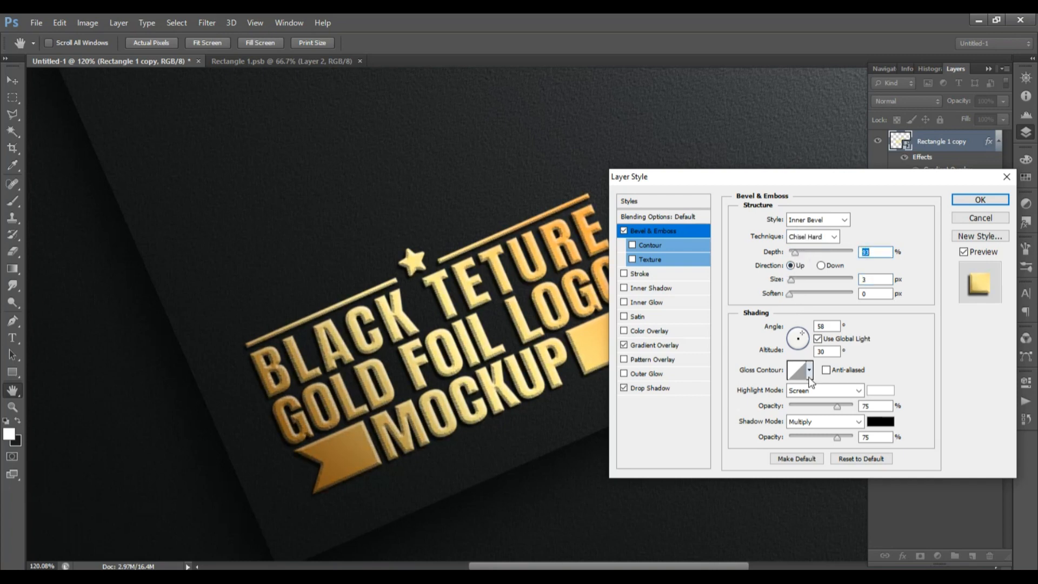
pyautogui.moveTo(837, 438); pyautogui.dragTo(854, 438)
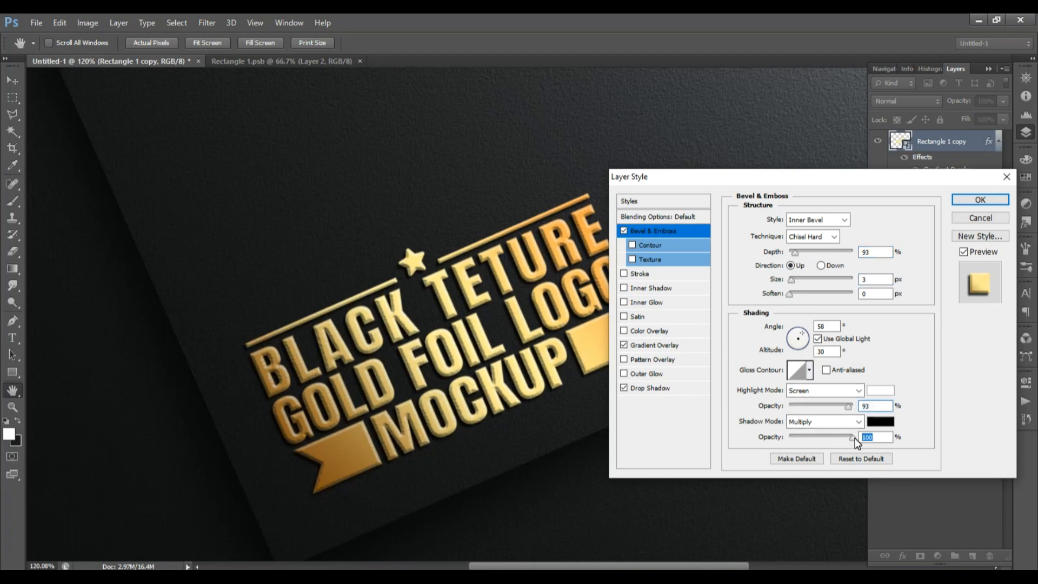
# Change the bevel technique to Smooth, set its depth to 32% and increase its size slightly.
pyautogui.click(812, 237)
pyautogui.click(805, 248)
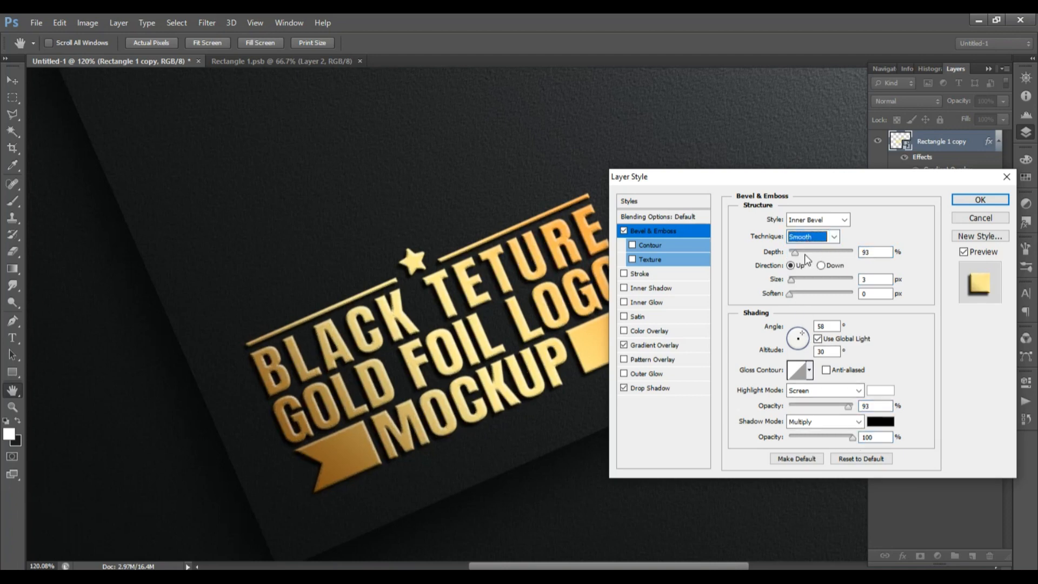
pyautogui.moveTo(795, 252); pyautogui.dragTo(794, 279)
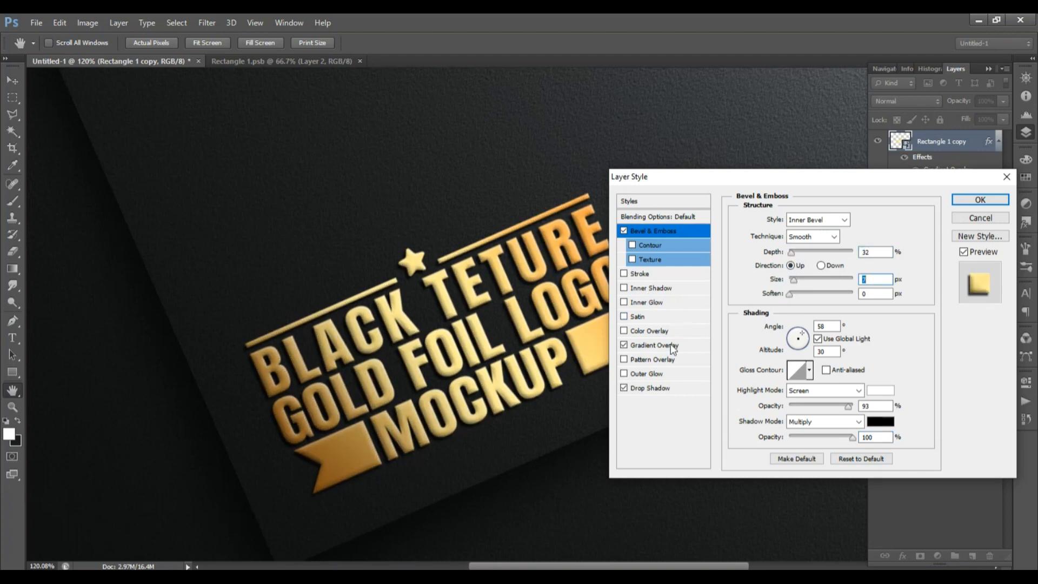
# Enable a Pattern Overlay on the logo with Multiply blending and choose the gray woven-looking pattern.
pyautogui.click(636, 362)
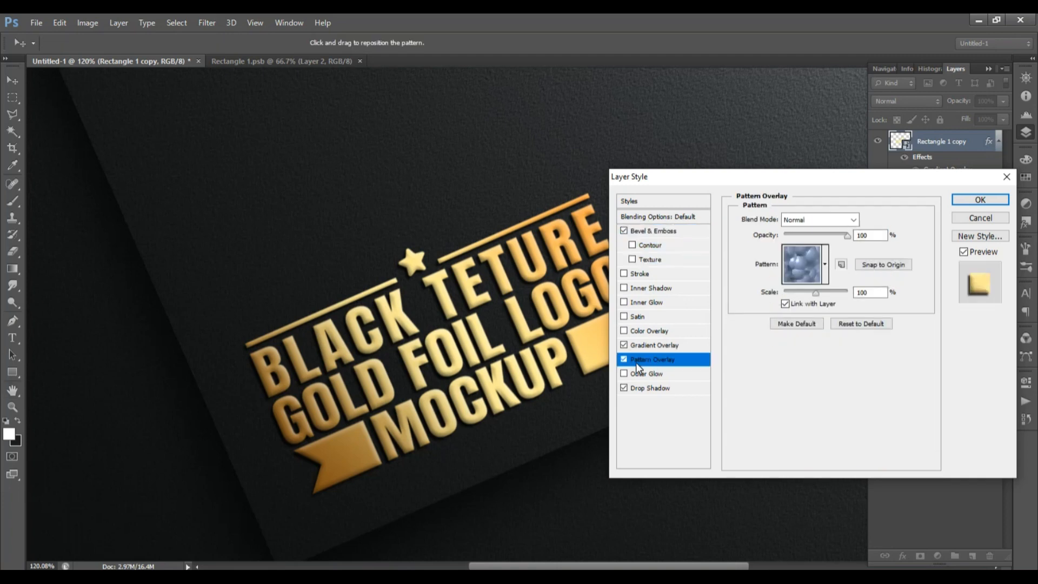
pyautogui.click(794, 219)
pyautogui.click(799, 267)
pyautogui.click(825, 265)
pyautogui.click(785, 304)
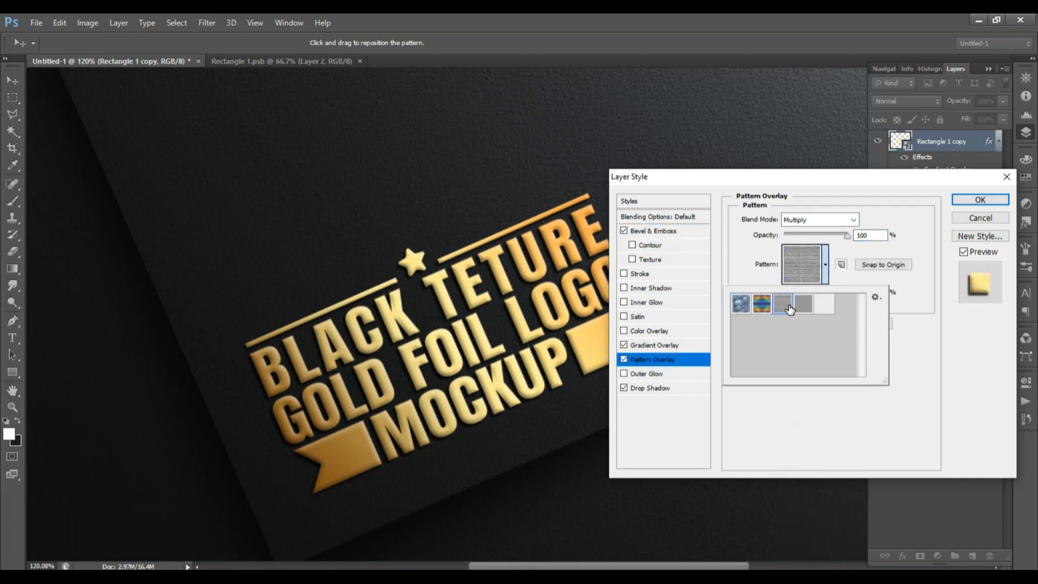
# Apply the layer style settings to the logo and inspect the gold lettering at different zoom levels.
pyautogui.click(981, 202)
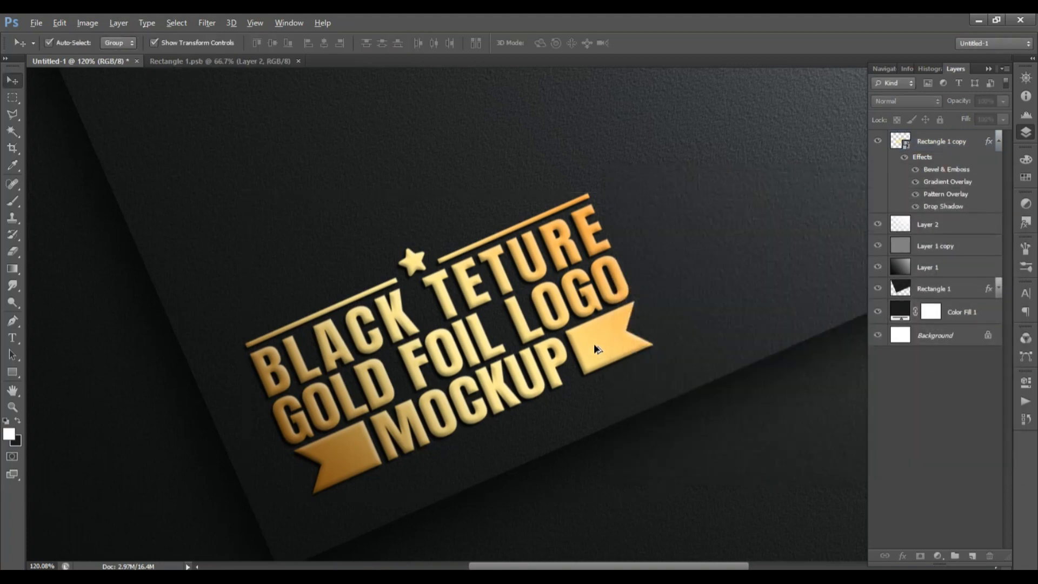
pyautogui.scroll(-6, 594, 345)
pyautogui.scroll(6, 541, 298)
pyautogui.scroll(-2, 547, 299)
pyautogui.click(621, 325)
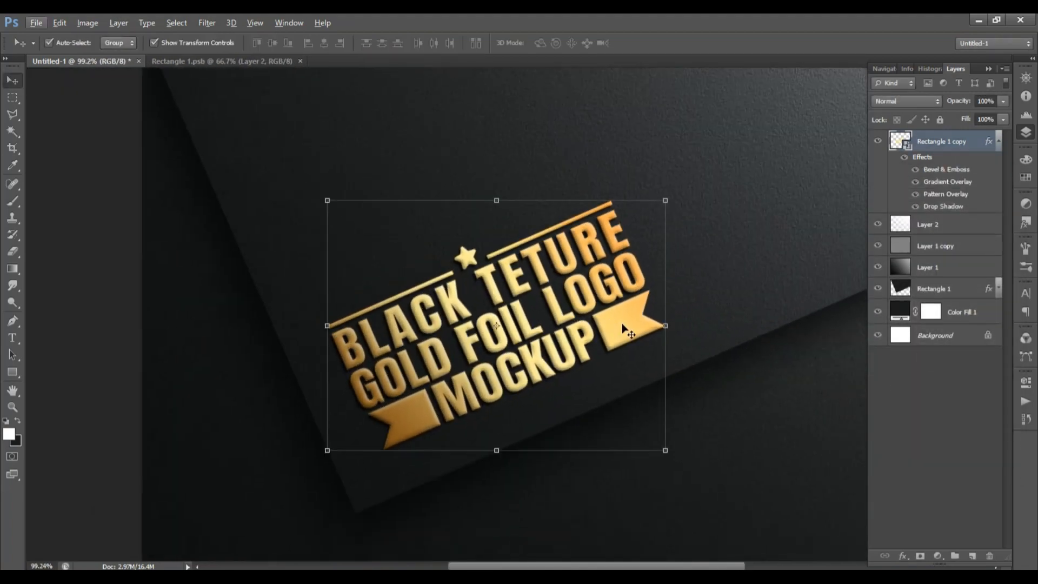
pyautogui.click(943, 391)
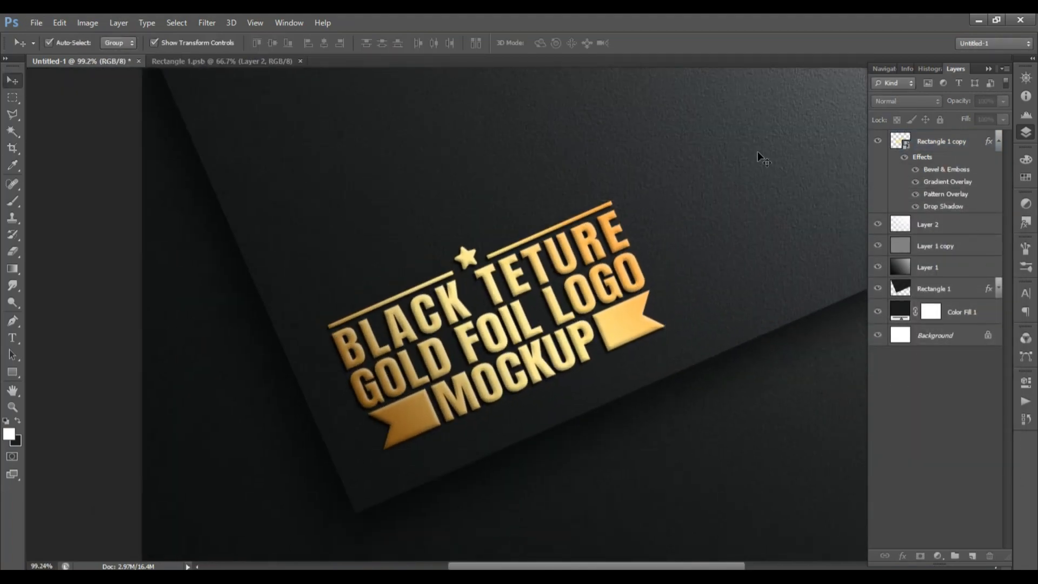
# Add 30.68% Uniform noise to the Rectangle 1 copy logo layer as a smart filter and delete its filter mask.
pyautogui.click(999, 143)
pyautogui.click(999, 142)
pyautogui.click(952, 142)
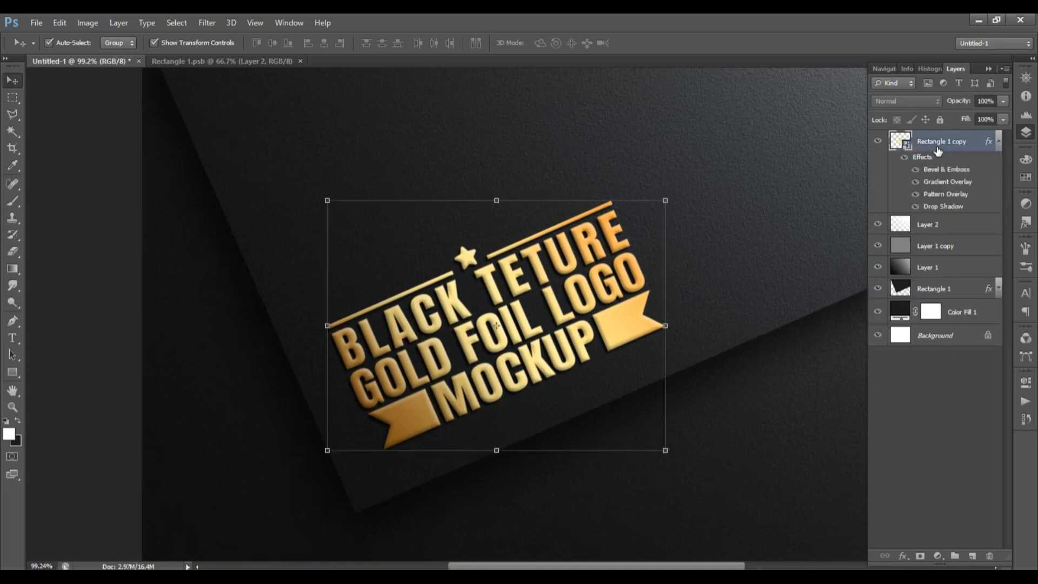
pyautogui.click(208, 22)
pyautogui.moveTo(313, 179)
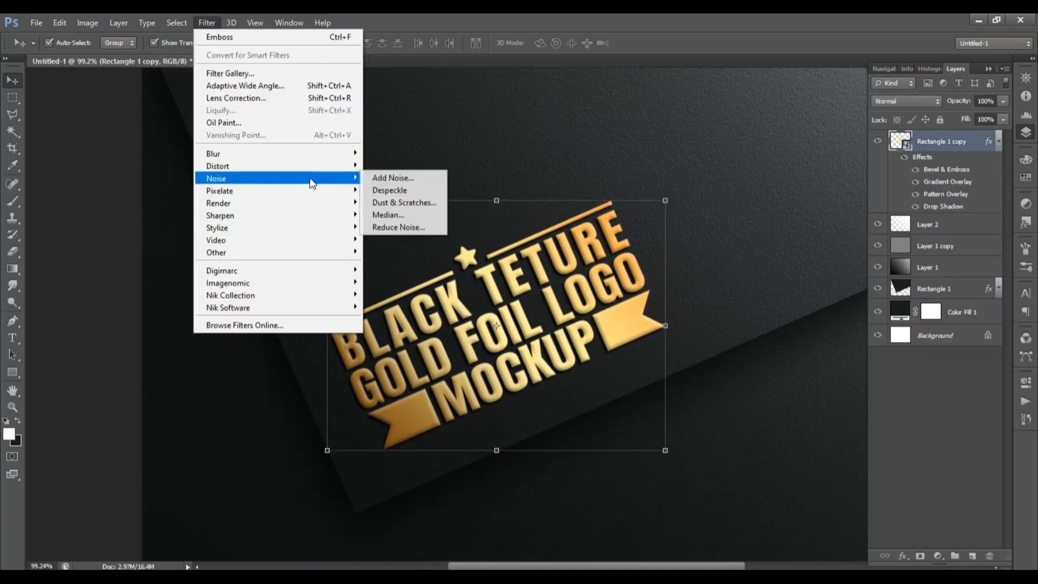
pyautogui.click(395, 176)
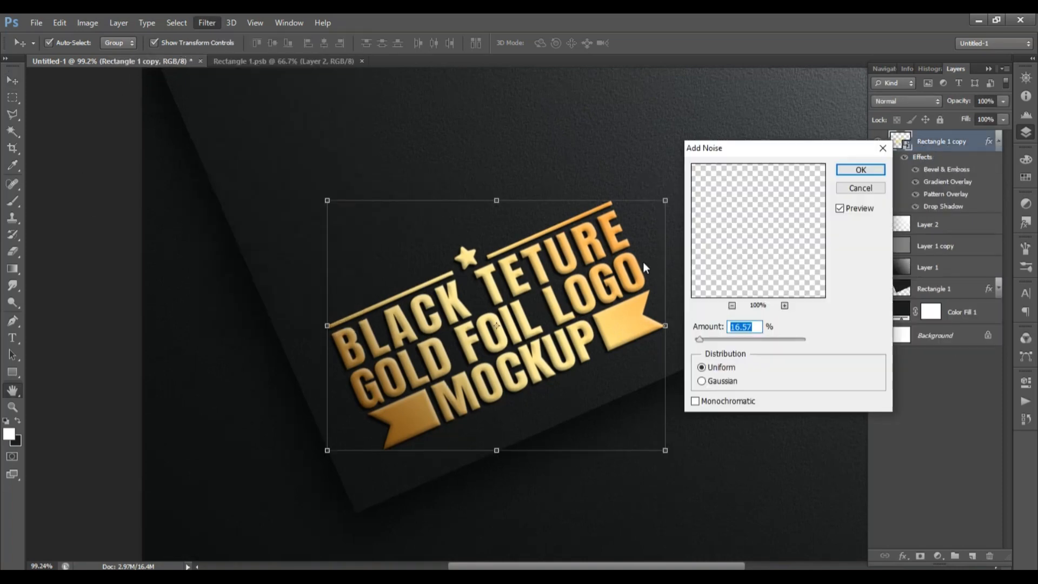
pyautogui.click(715, 339)
pyautogui.moveTo(714, 339); pyautogui.dragTo(703, 339)
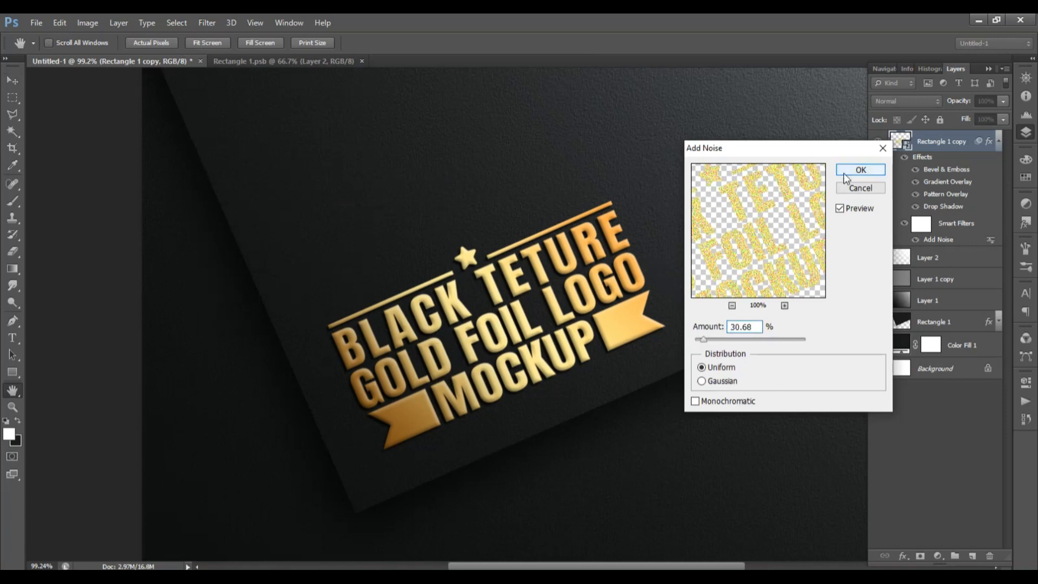
pyautogui.click(861, 170)
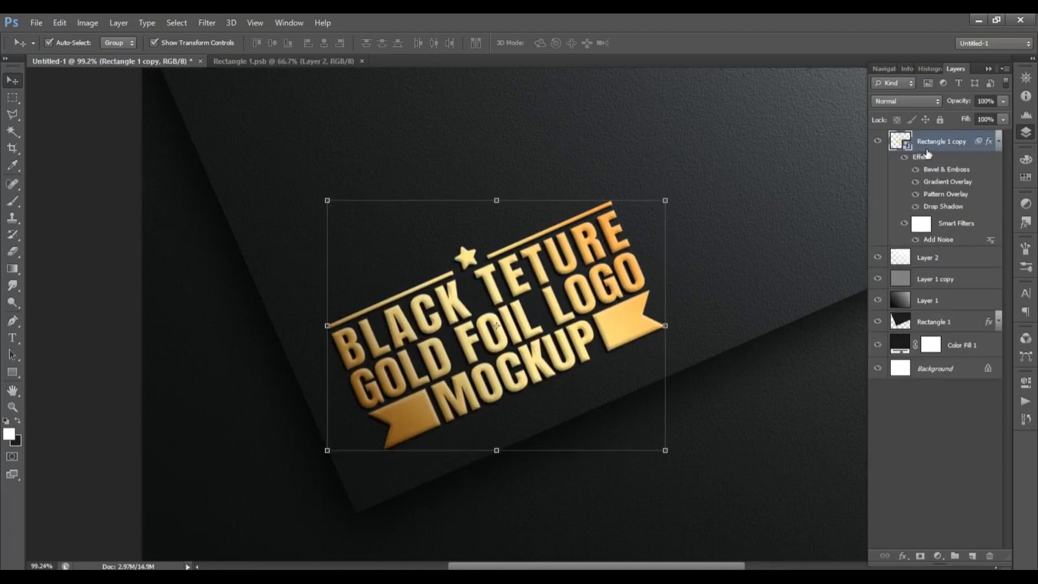
pyautogui.rightClick(955, 229)
pyautogui.click(930, 255)
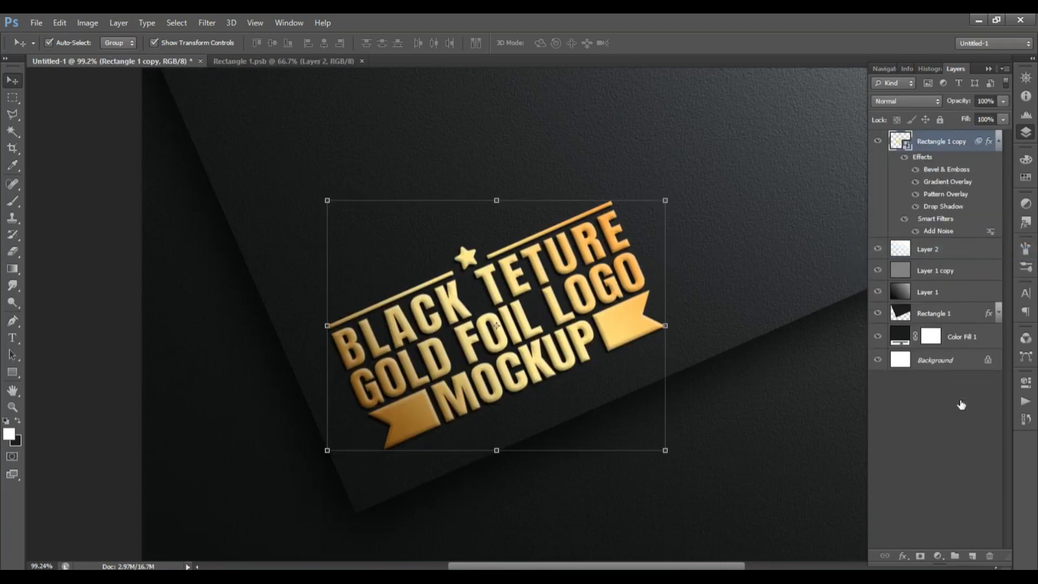
pyautogui.rightClick(952, 225)
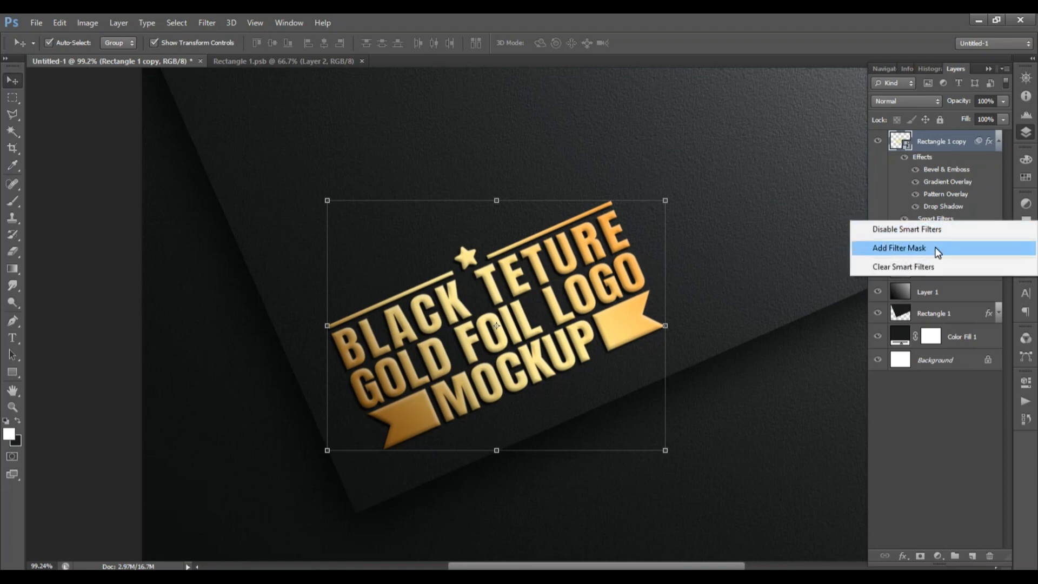
pyautogui.click(938, 249)
pyautogui.hotkey('ctrl', 'z')
# Disable the smart filters on the Rectangle 1 copy logo layer.
pyautogui.rightClick(947, 220)
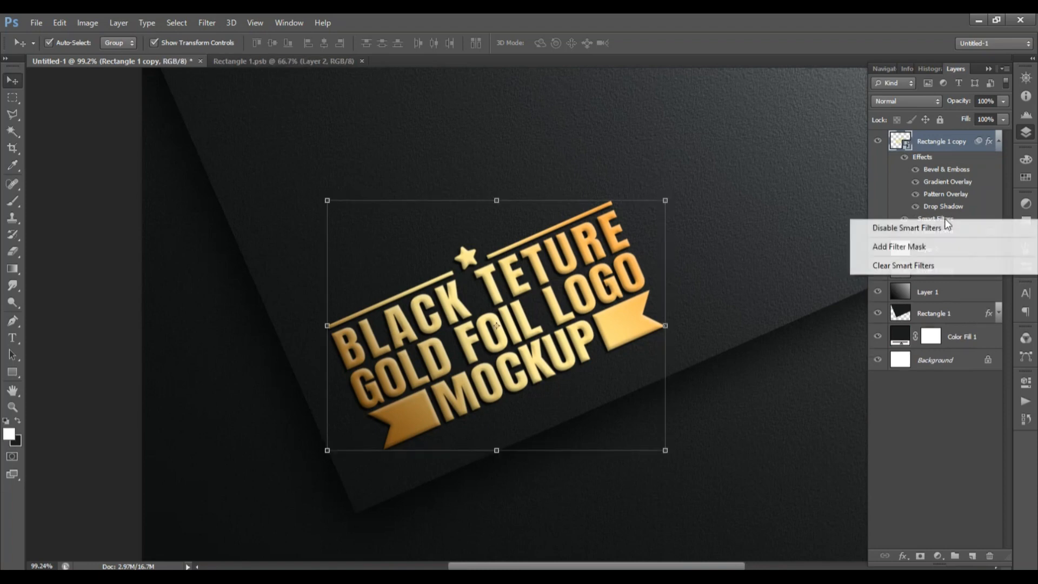
pyautogui.click(931, 228)
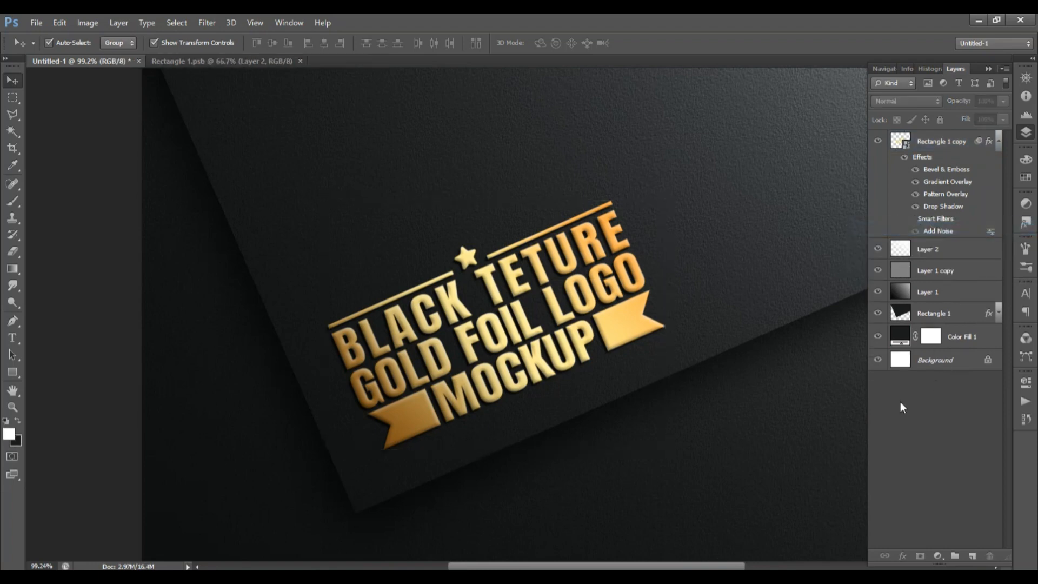
pyautogui.scroll(-5, 599, 344)
pyautogui.click(790, 324)
pyautogui.scroll(2, 561, 288)
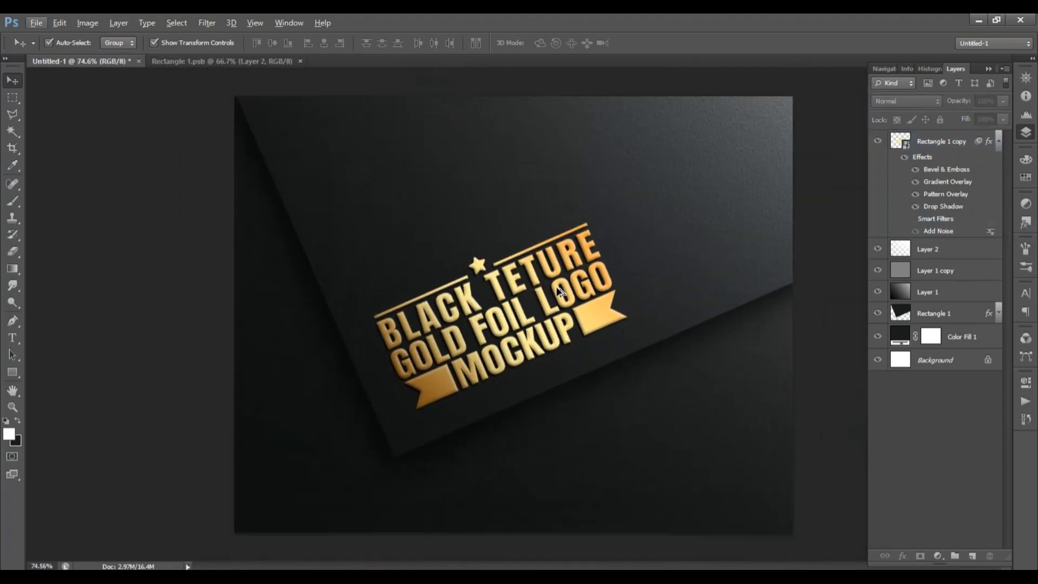
# Place the palm_png_fronds image from the png items folder on Local Disk (F:) into the mockup.
pyautogui.hotkey('alt', 'f')
pyautogui.press('l')
pyautogui.click(201, 333)
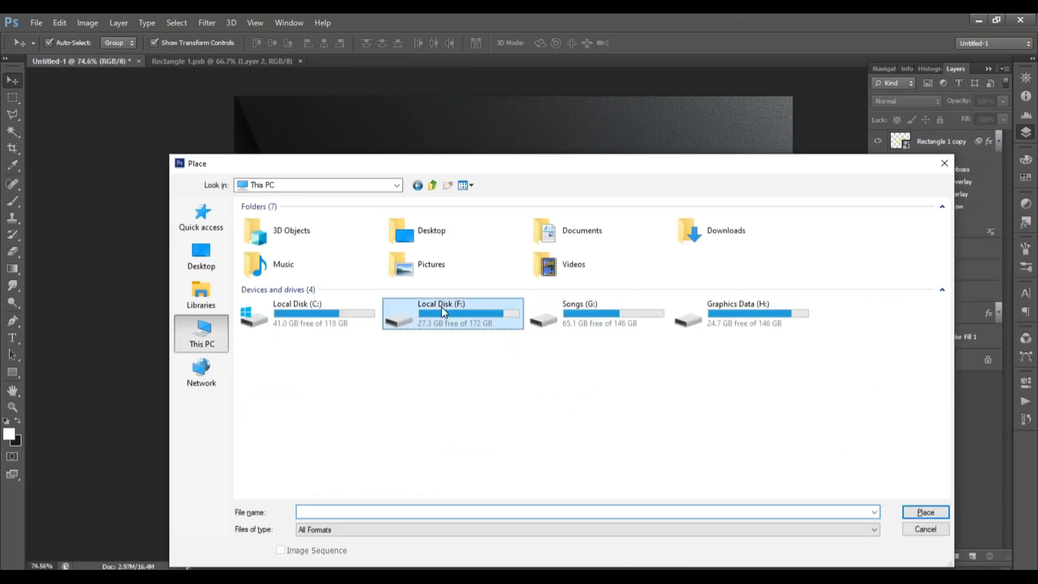
pyautogui.doubleClick(442, 307)
pyautogui.press('p')
pyautogui.press('Return')
pyautogui.press('BackSpace')
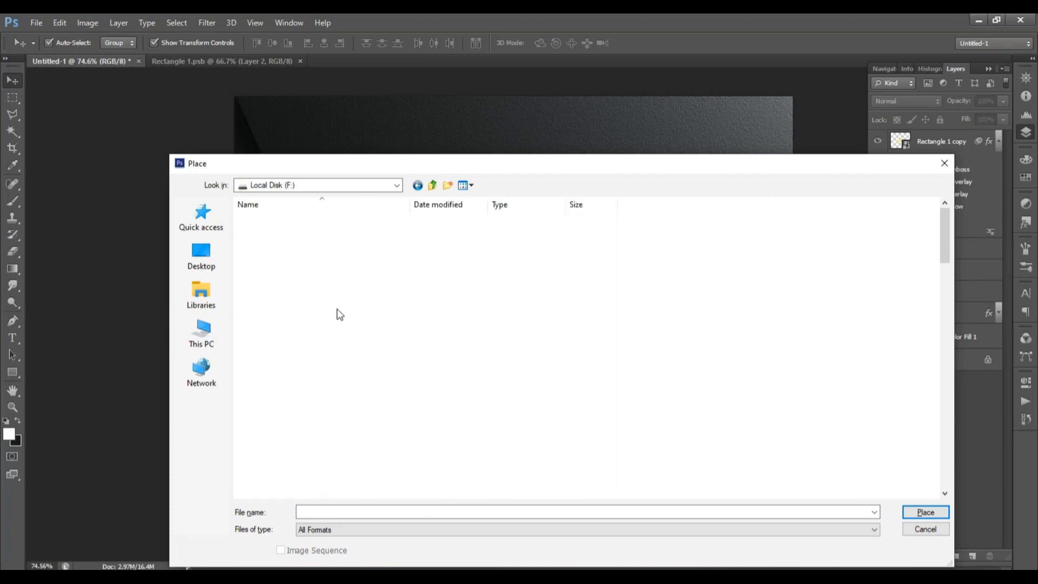
pyautogui.click(337, 309)
pyautogui.press('p')
pyautogui.press('Return')
pyautogui.scroll(-5, 366, 319)
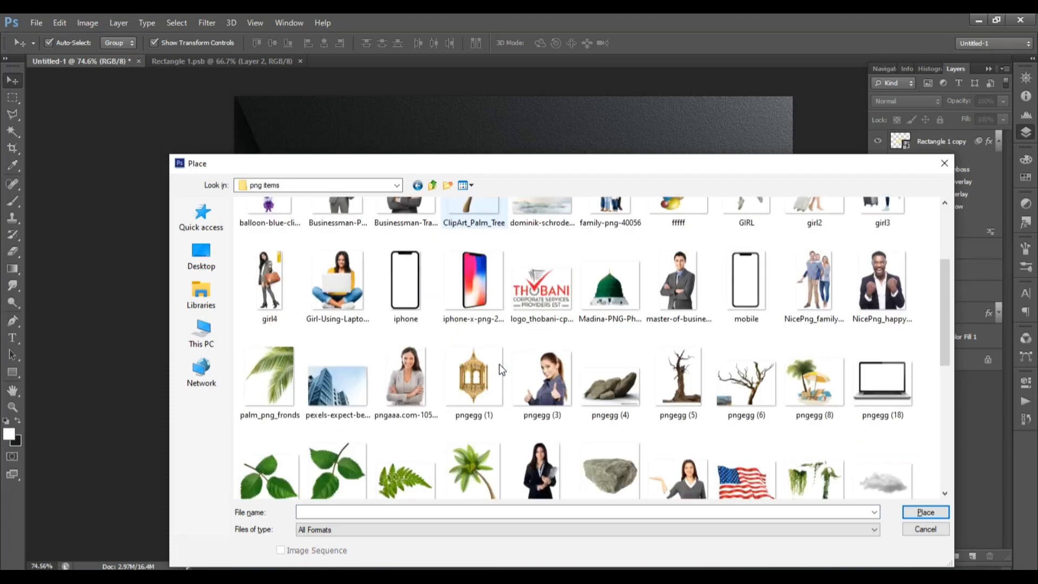
pyautogui.doubleClick(280, 216)
# Move the placed palm fronds into the canvas's upper-right corner and scale them down to about 66%.
pyautogui.moveTo(622, 289); pyautogui.dragTo(760, 253)
pyautogui.press('Return')
pyautogui.moveTo(484, 480); pyautogui.dragTo(597, 341)
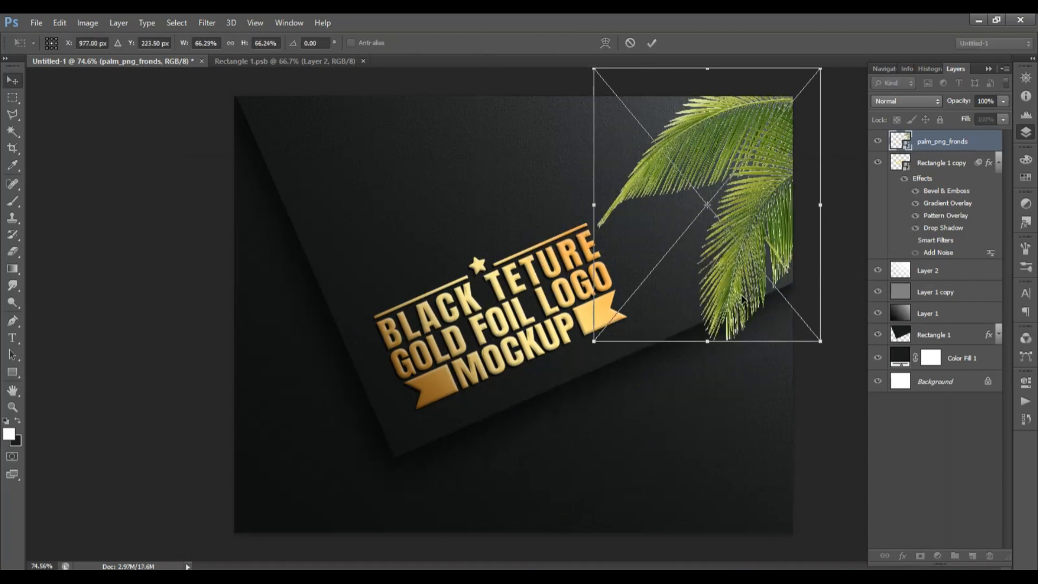
pyautogui.press('Return')
# Set the palm fronds layer's blend mode to Multiply and its opacity to 30%.
pyautogui.click(896, 105)
pyautogui.click(897, 139)
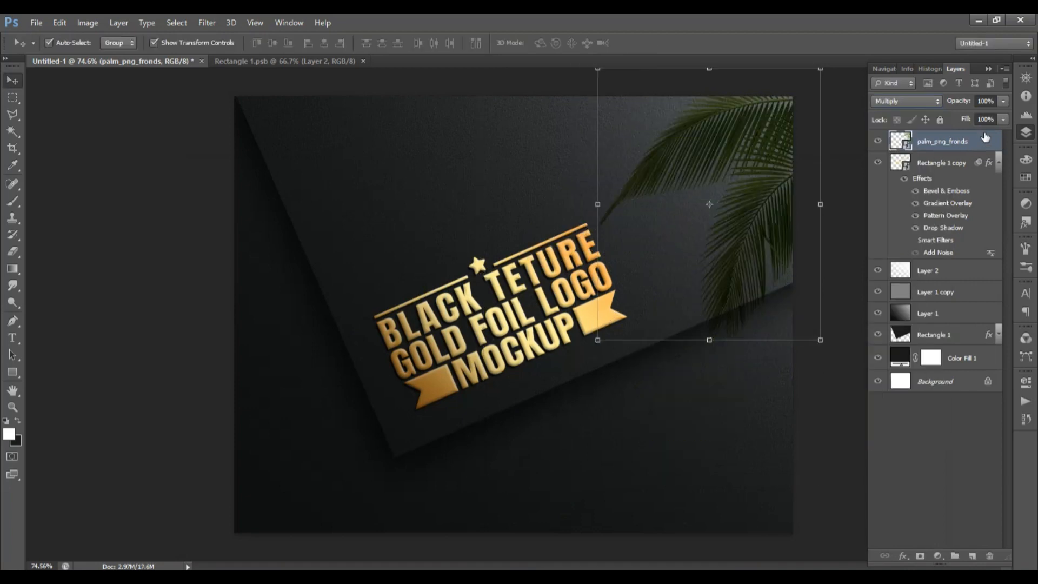
pyautogui.click(1004, 101)
pyautogui.moveTo(1003, 114); pyautogui.dragTo(957, 116)
# Rasterize the palm_png_fronds layer and desaturate it.
pyautogui.click(117, 23)
pyautogui.moveTo(94, 27)
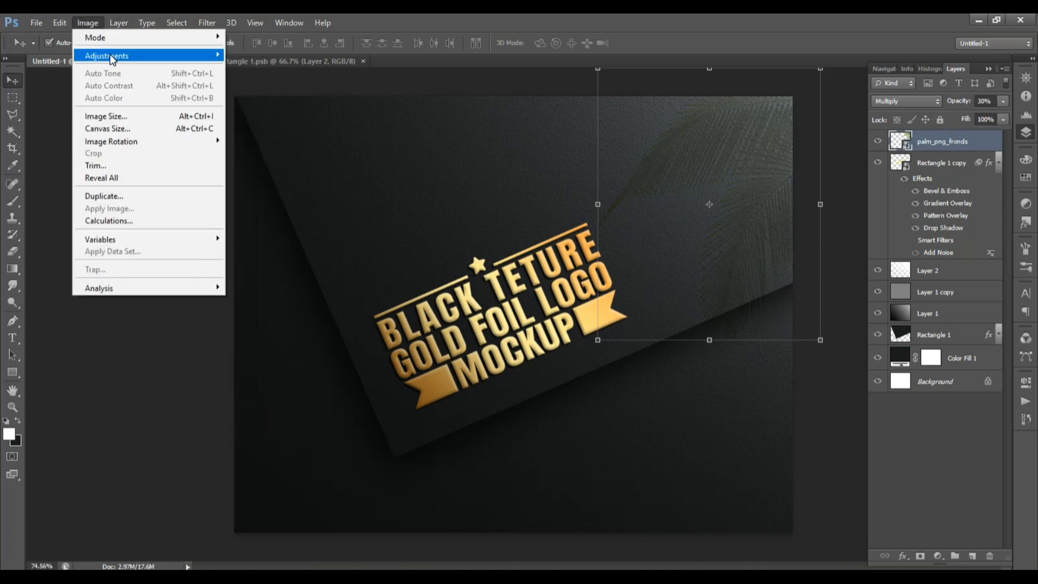
pyautogui.moveTo(127, 56)
pyautogui.rightClick(936, 143)
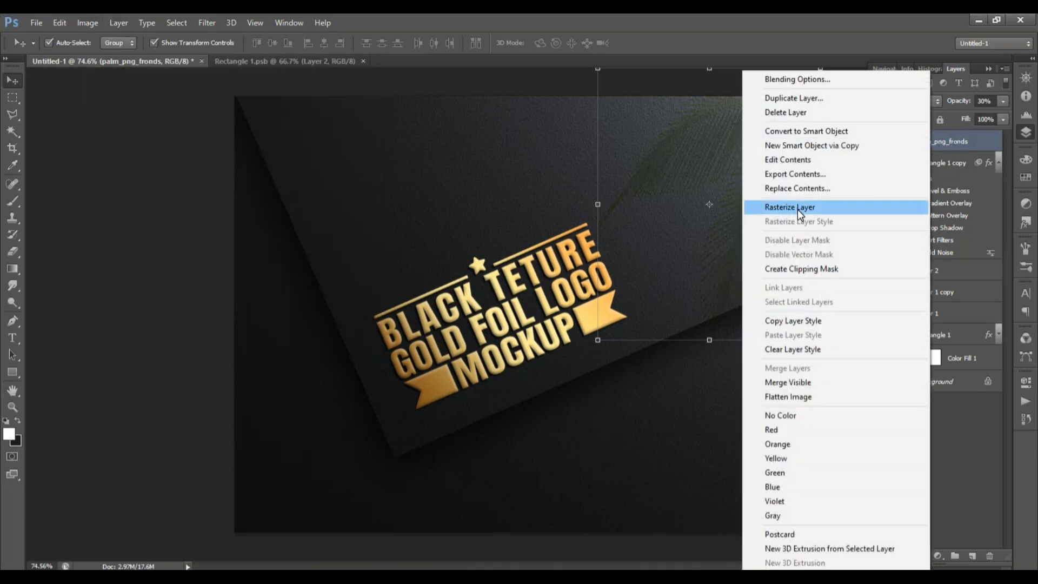
pyautogui.click(797, 209)
pyautogui.click(91, 25)
pyautogui.moveTo(125, 58)
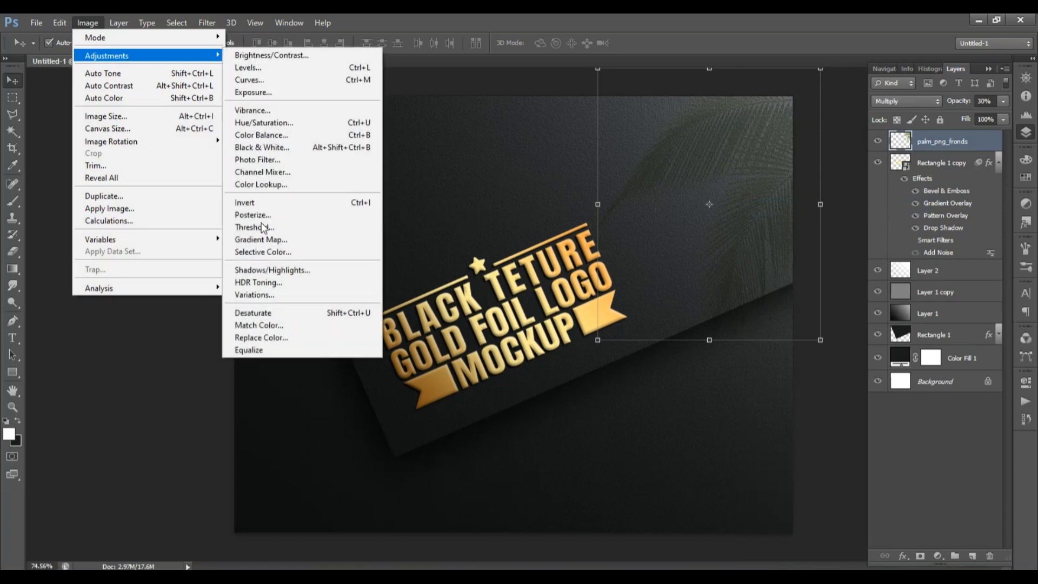
pyautogui.click(268, 311)
# Enlarge the palm fronds toward the canvas's lower left, shift them slightly up and set their opacity to 44%.
pyautogui.moveTo(601, 352); pyautogui.dragTo(514, 417)
pyautogui.press('Return')
pyautogui.moveTo(731, 280); pyautogui.dragTo(736, 254)
pyautogui.click(1004, 101)
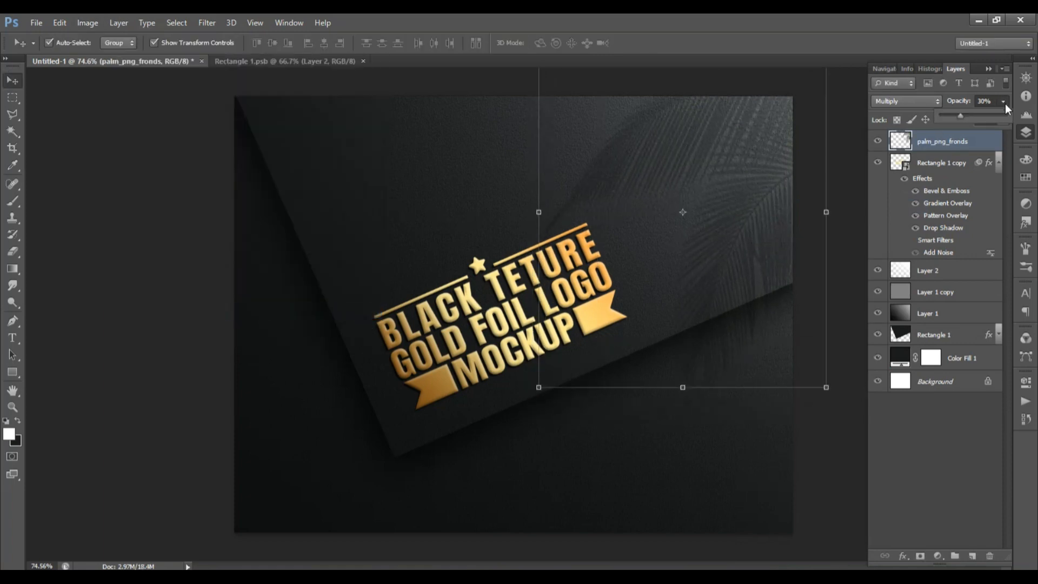
pyautogui.moveTo(960, 117)
pyautogui.mouseDown()
pyautogui.moveTo(982, 118)
pyautogui.moveTo(968, 116)
pyautogui.mouseUp()
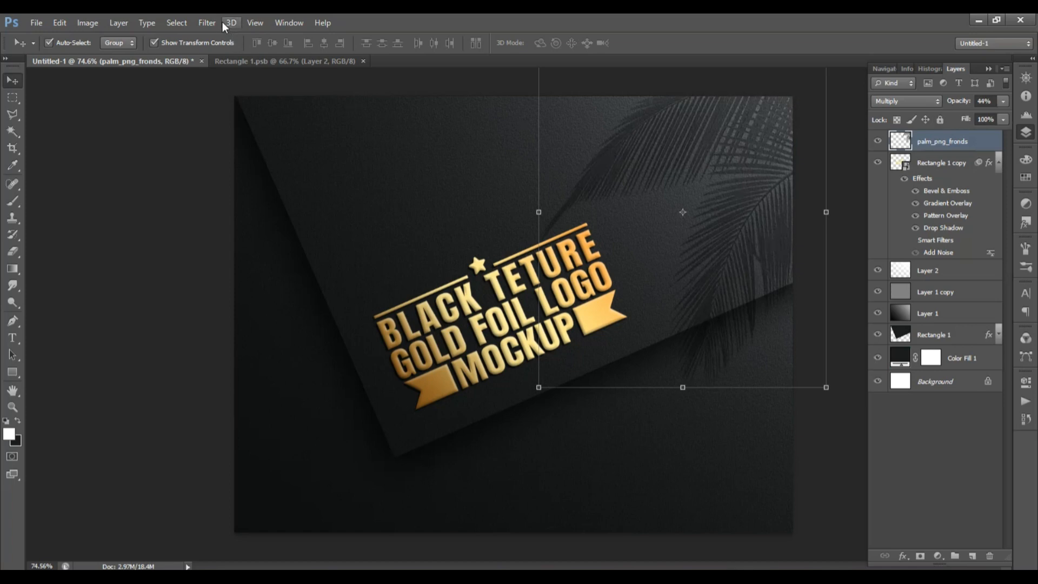
# Apply a Gaussian Blur of 4.5 pixels to the palm fronds and enlarge them further toward the lower left.
pyautogui.click(207, 22)
pyautogui.moveTo(270, 153)
pyautogui.click(411, 245)
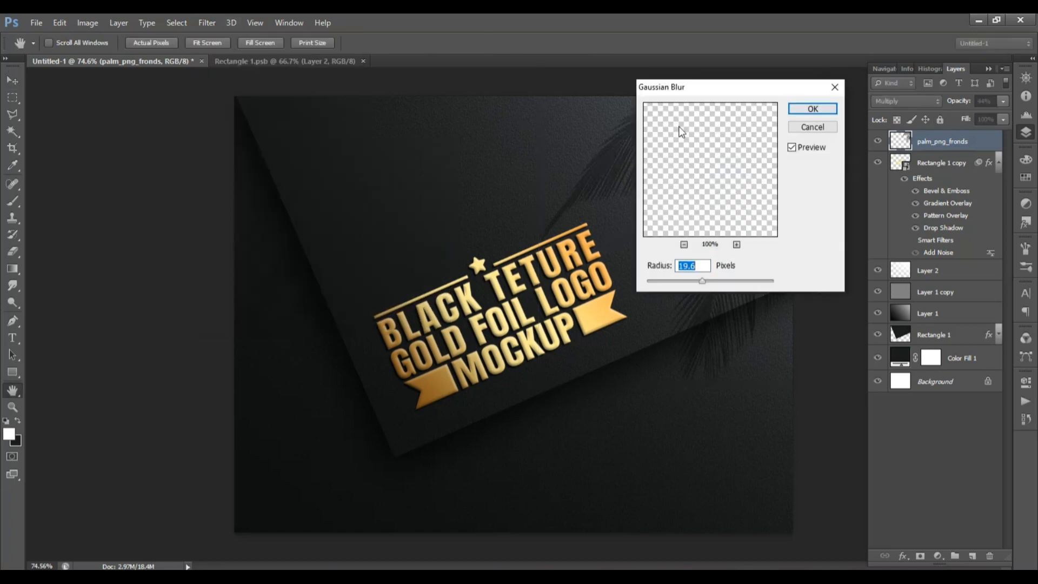
pyautogui.moveTo(695, 95); pyautogui.dragTo(349, 147)
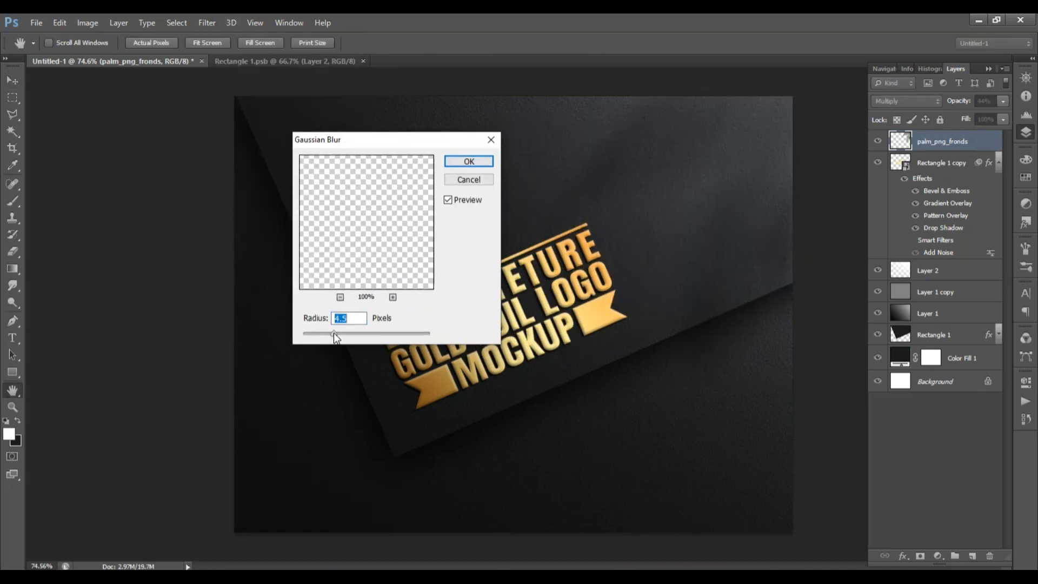
pyautogui.click(469, 161)
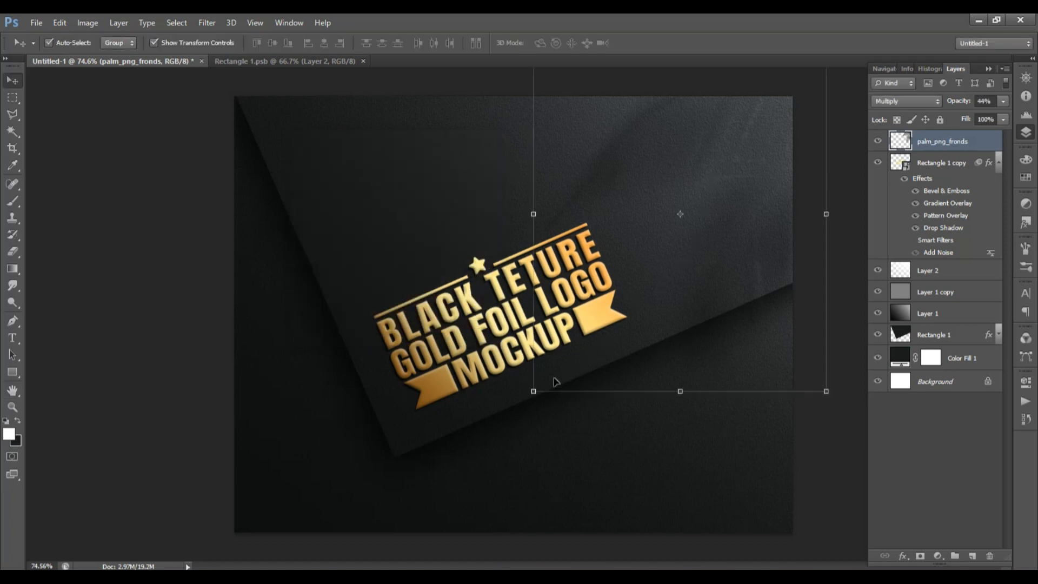
pyautogui.moveTo(534, 391); pyautogui.dragTo(476, 461)
pyautogui.press('Return')
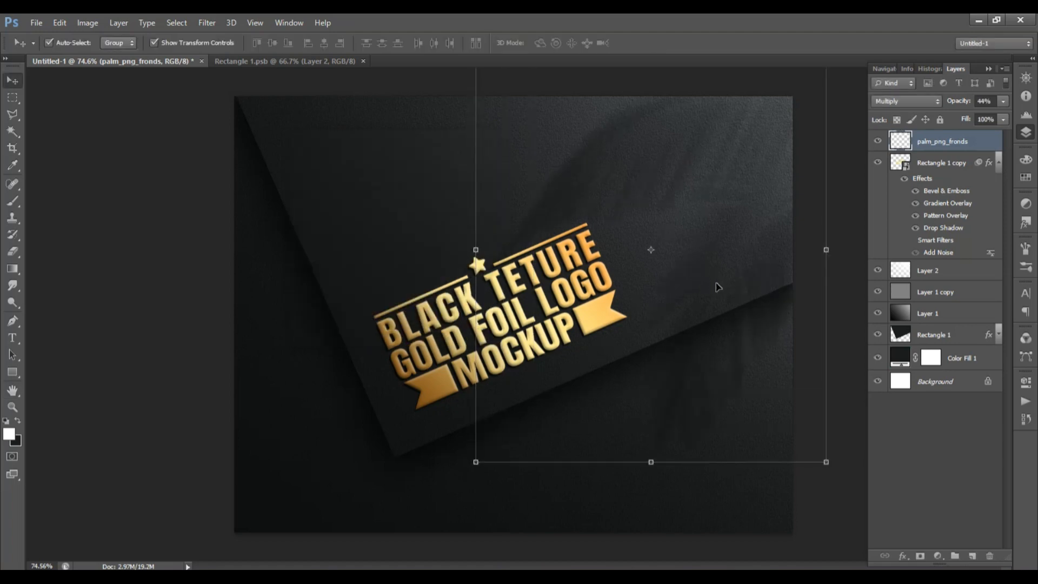
# Change the Color Fill 1 background layer to a slightly lighter dark gray.
pyautogui.click(912, 419)
pyautogui.doubleClick(899, 359)
pyautogui.press('Return')
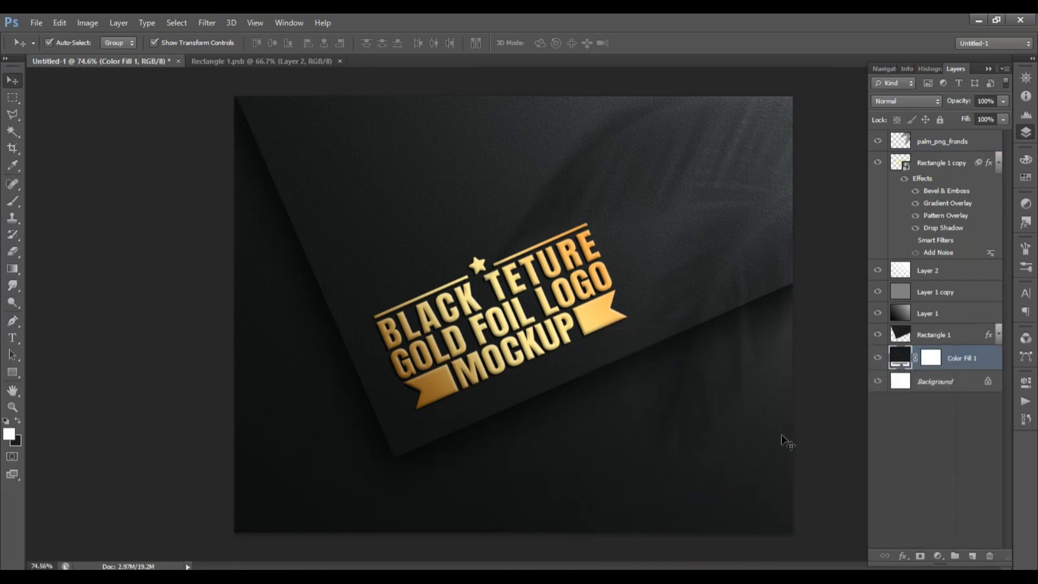
pyautogui.doubleClick(899, 359)
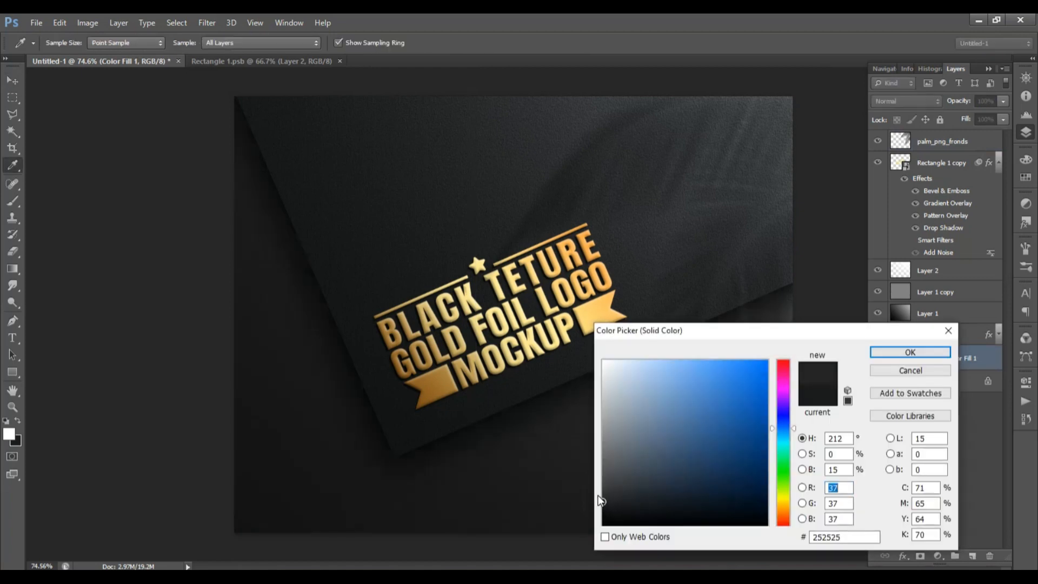
pyautogui.moveTo(610, 501); pyautogui.dragTo(602, 491)
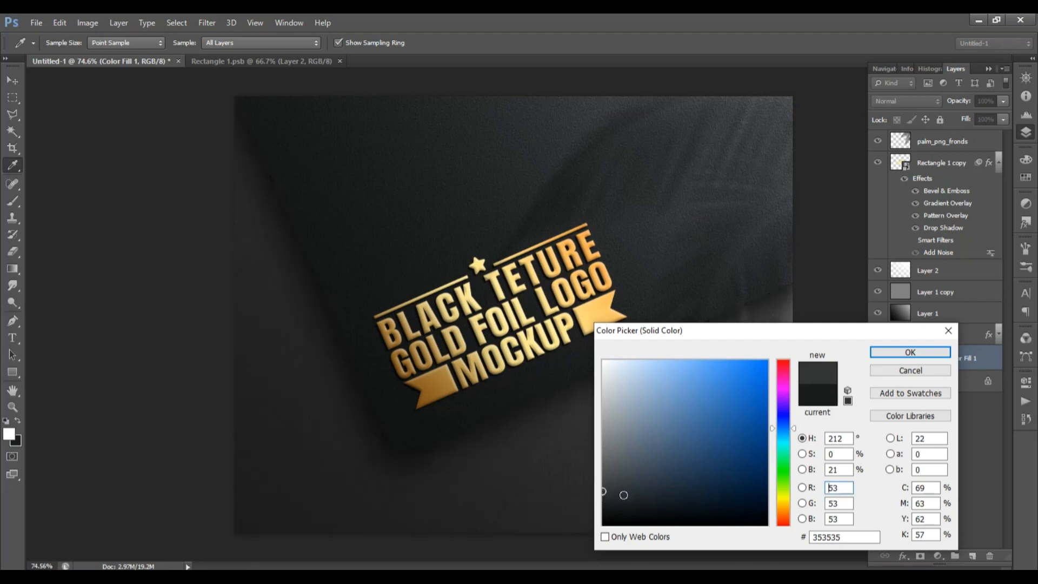
pyautogui.click(609, 502)
pyautogui.press('v')
pyautogui.click(898, 354)
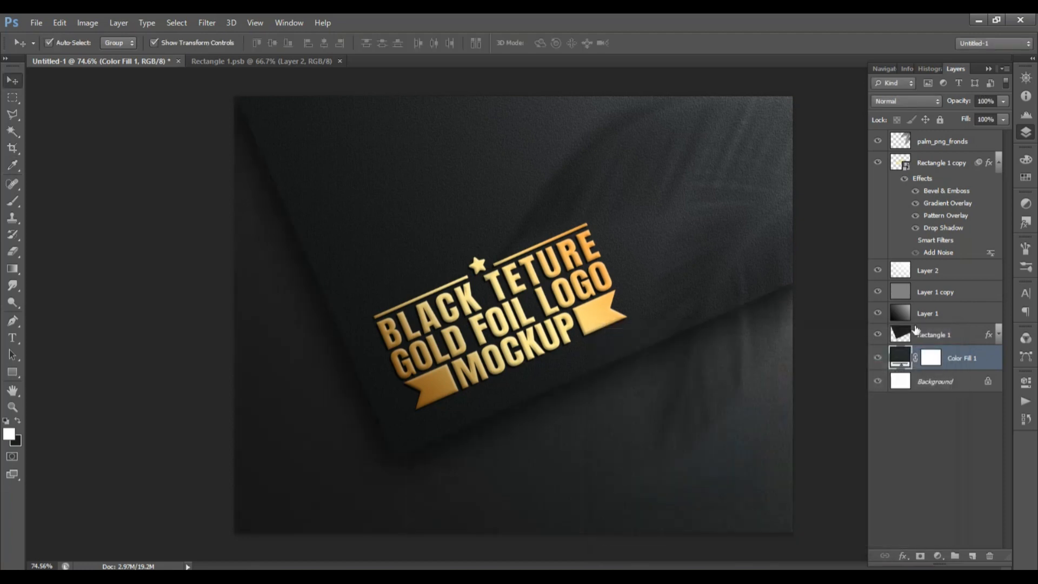
# Duplicate Layer 1 copy and set the duplicate's blend mode to Color Dodge at 71% opacity.
pyautogui.click(936, 294)
pyautogui.hotkey('ctrl', 'j')
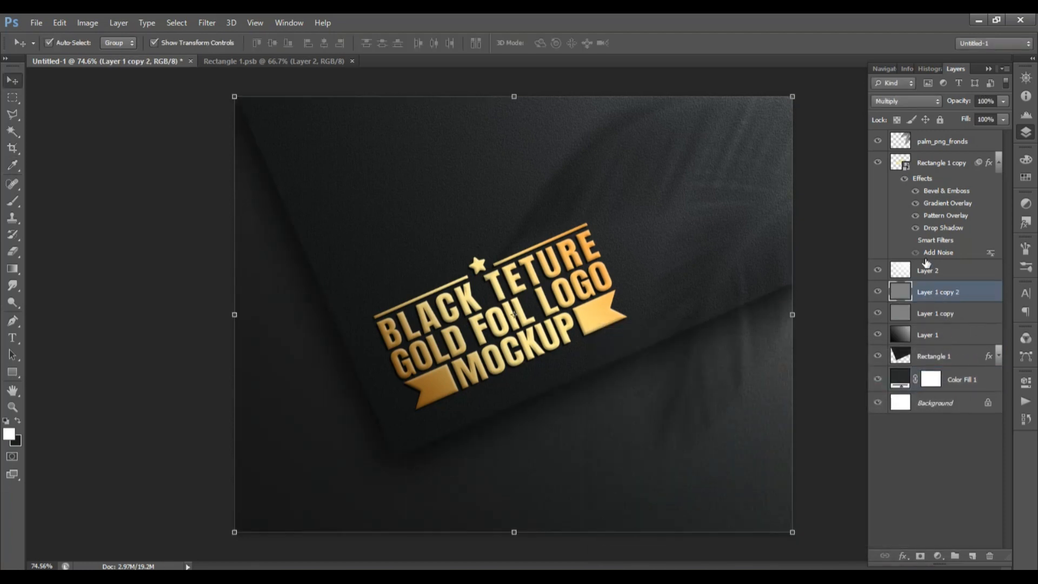
pyautogui.click(907, 101)
pyautogui.click(902, 173)
pyautogui.press('Down')
pyautogui.press('Down')
pyautogui.press('Down')
pyautogui.press('Down')
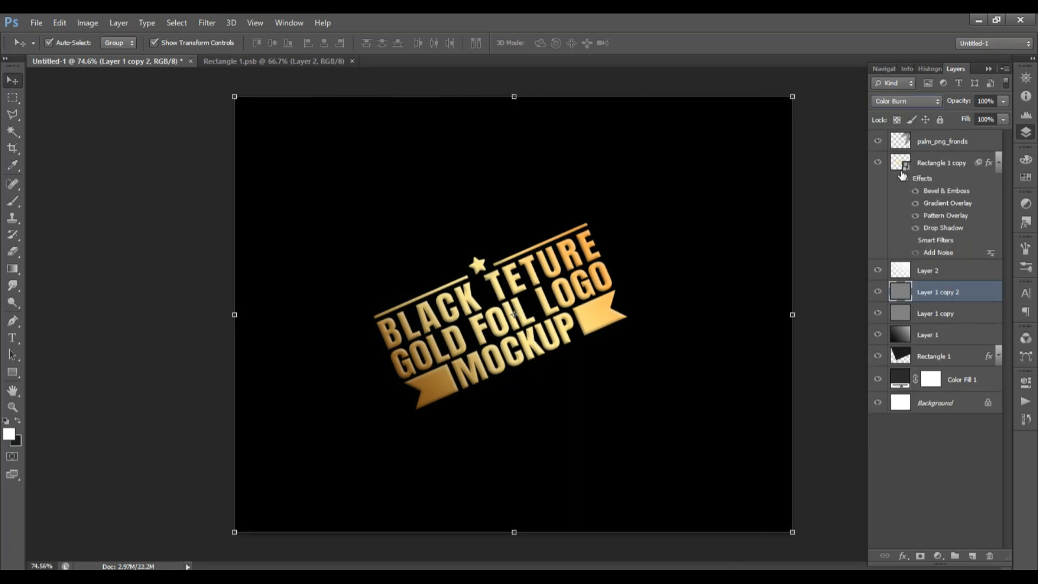
pyautogui.press('Down')
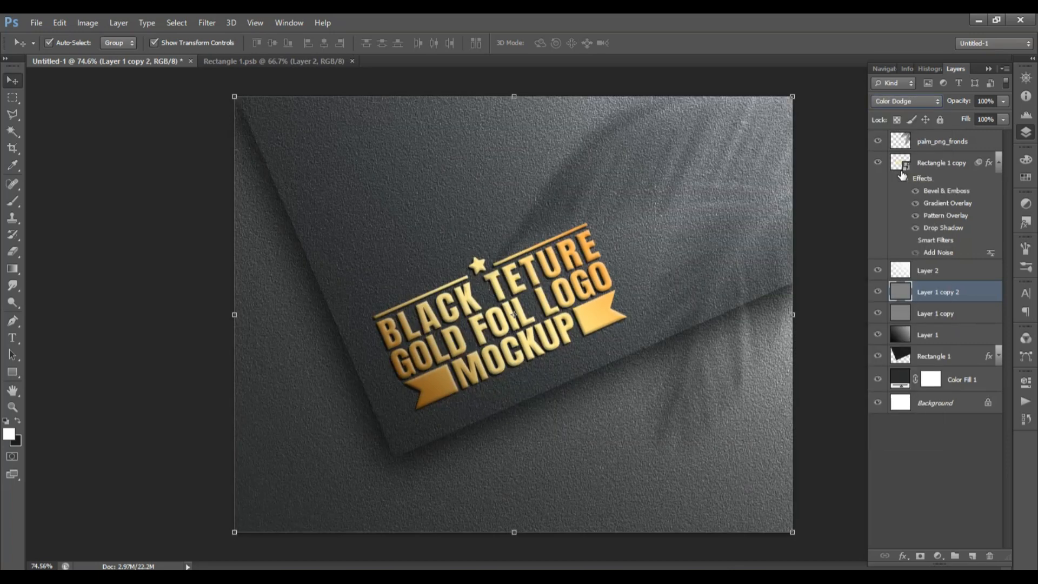
pyautogui.click(1004, 102)
pyautogui.moveTo(992, 115); pyautogui.dragTo(984, 117)
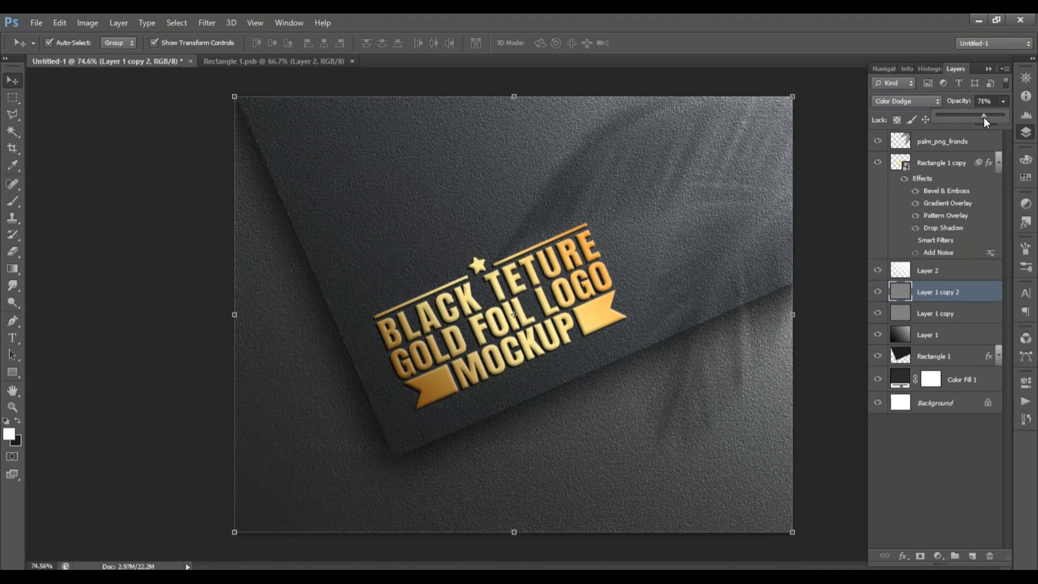
# Set the opacity of Layer 1 copy 2 to 58% and check the texture across the mockup.
pyautogui.click(949, 459)
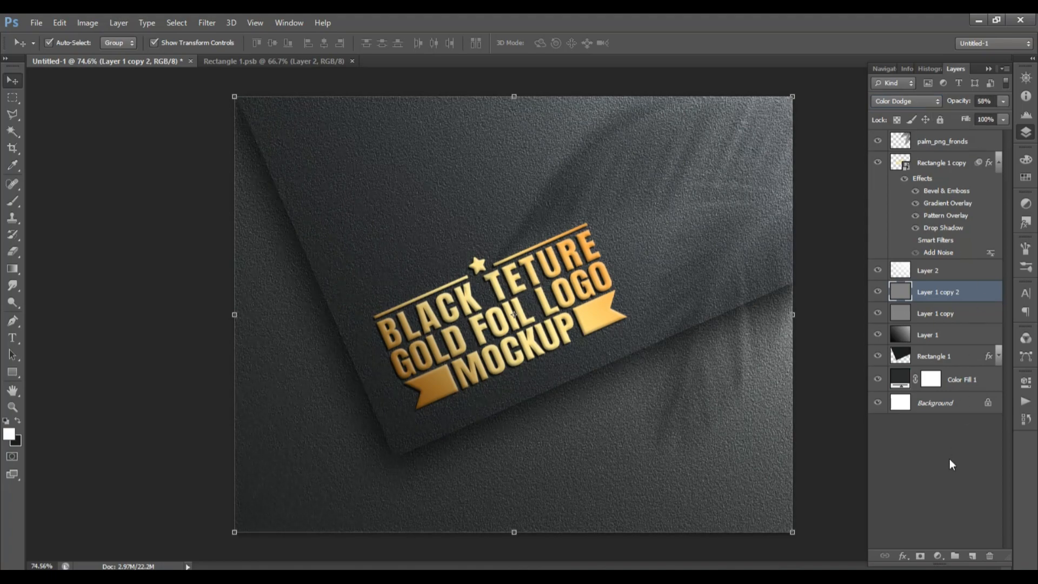
pyautogui.scroll(6, 483, 383)
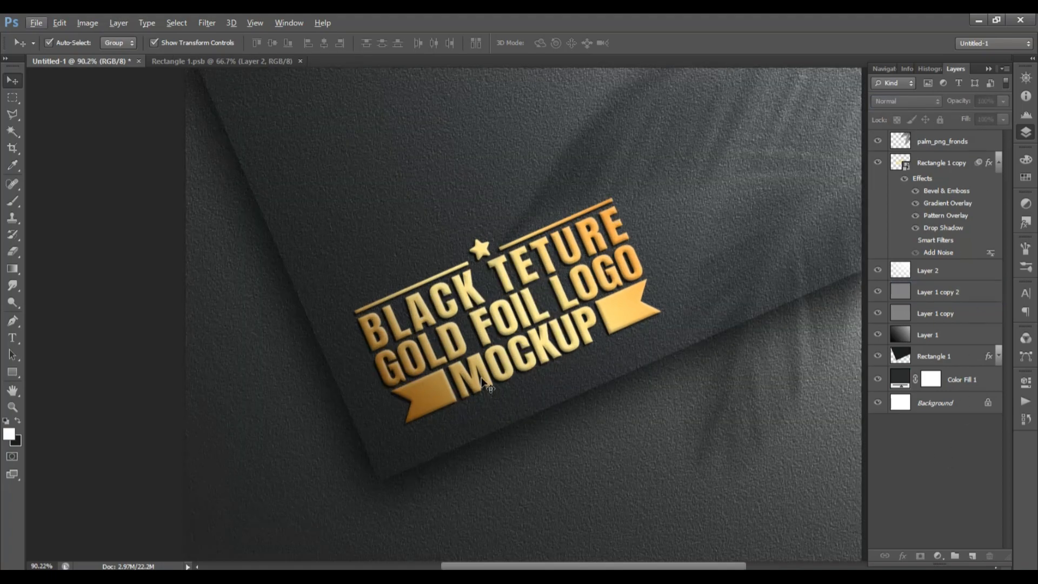
pyautogui.scroll(-8, 483, 383)
pyautogui.scroll(2, 483, 379)
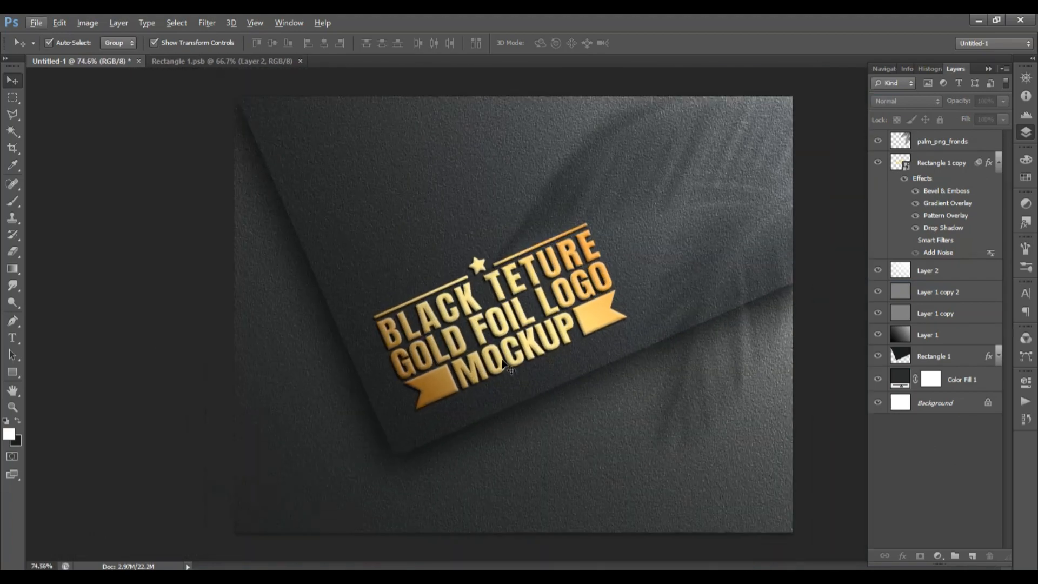
pyautogui.click(517, 359)
pyautogui.click(839, 422)
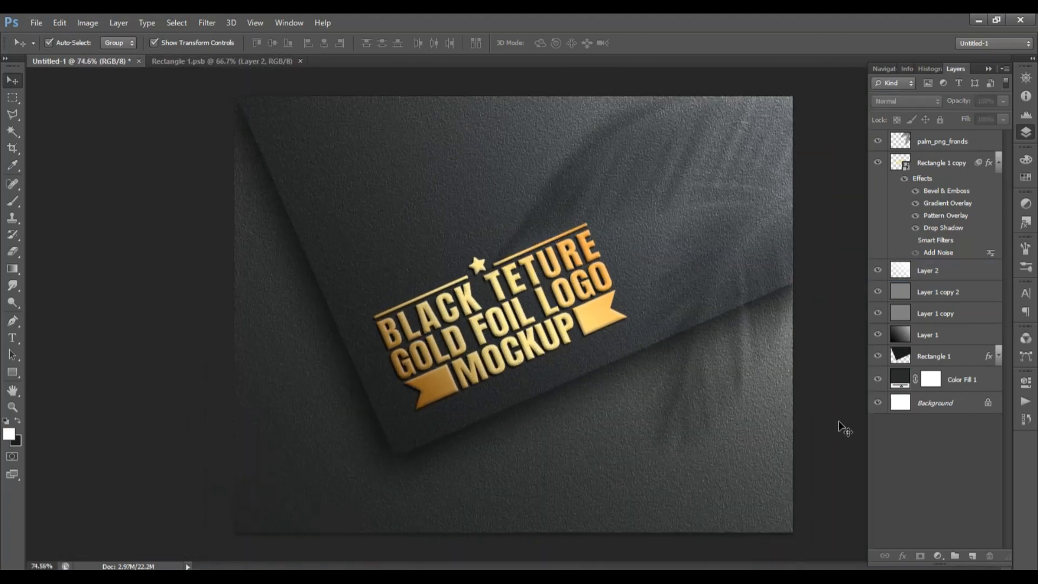
# Collapse the effects list of the Rectangle 1 copy smart object and rename the layer "place your logo".
pyautogui.click(999, 163)
pyautogui.click(946, 165)
pyautogui.doubleClick(942, 163)
pyautogui.write('p')
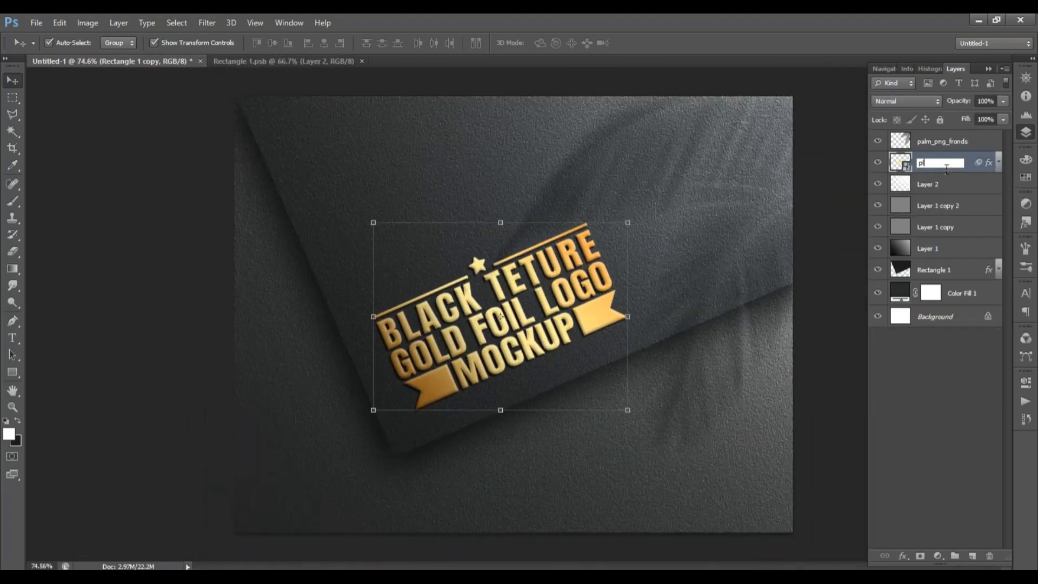
pyautogui.write('lace your logo')
pyautogui.press('Return')
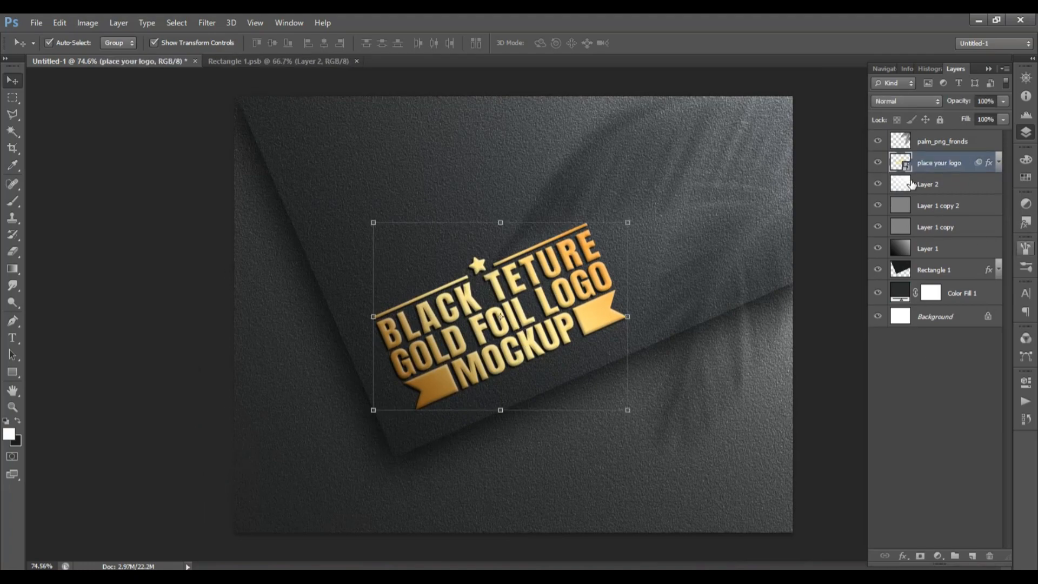
# Close the open Rectangle 1.psb, reopen it from the "place your logo" smart object and hide the logo artwork on Layer 2.
pyautogui.click(239, 61)
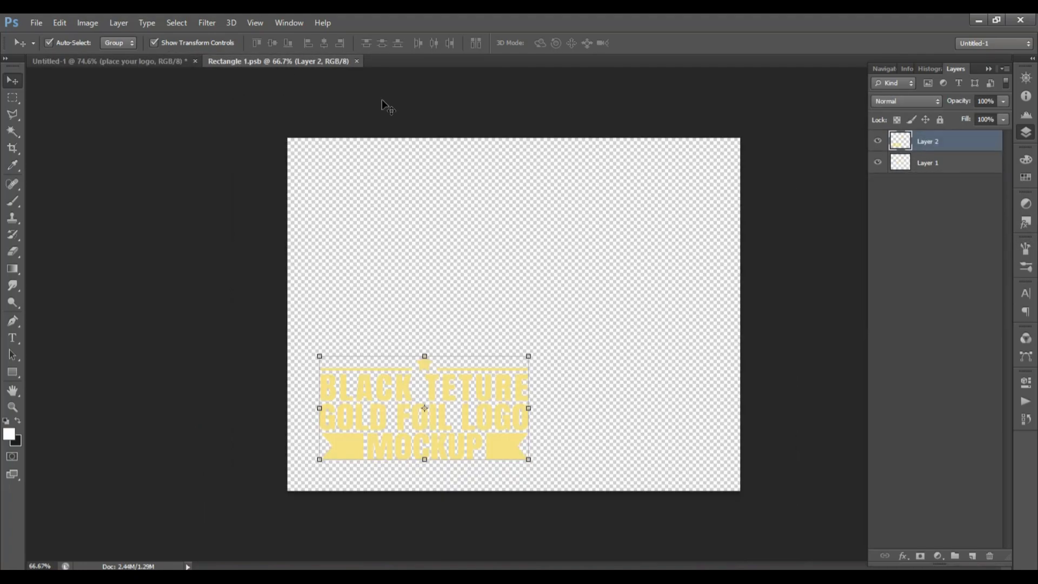
pyautogui.click(357, 61)
pyautogui.doubleClick(899, 168)
pyautogui.press('Return')
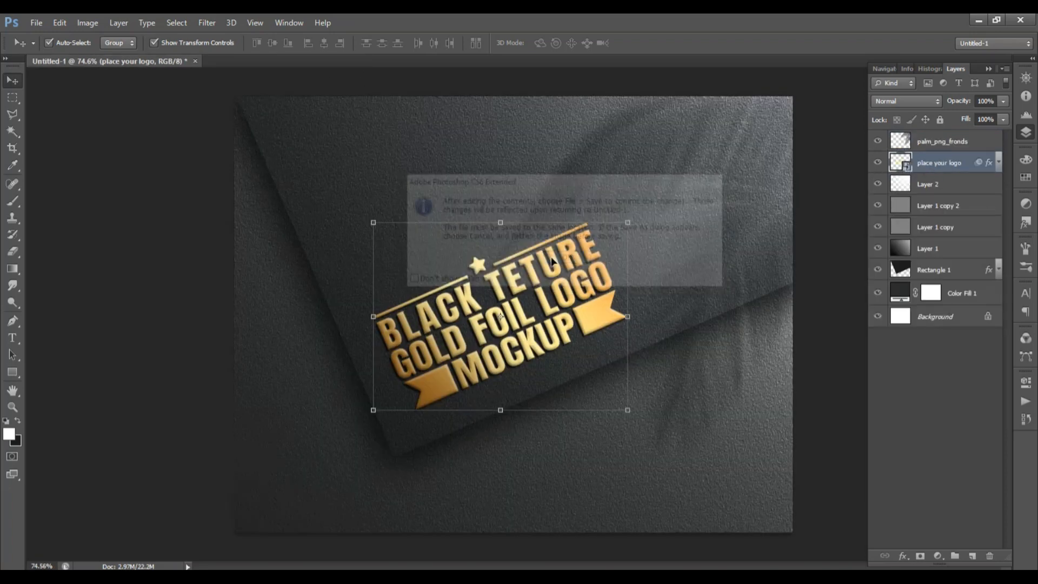
pyautogui.click(879, 142)
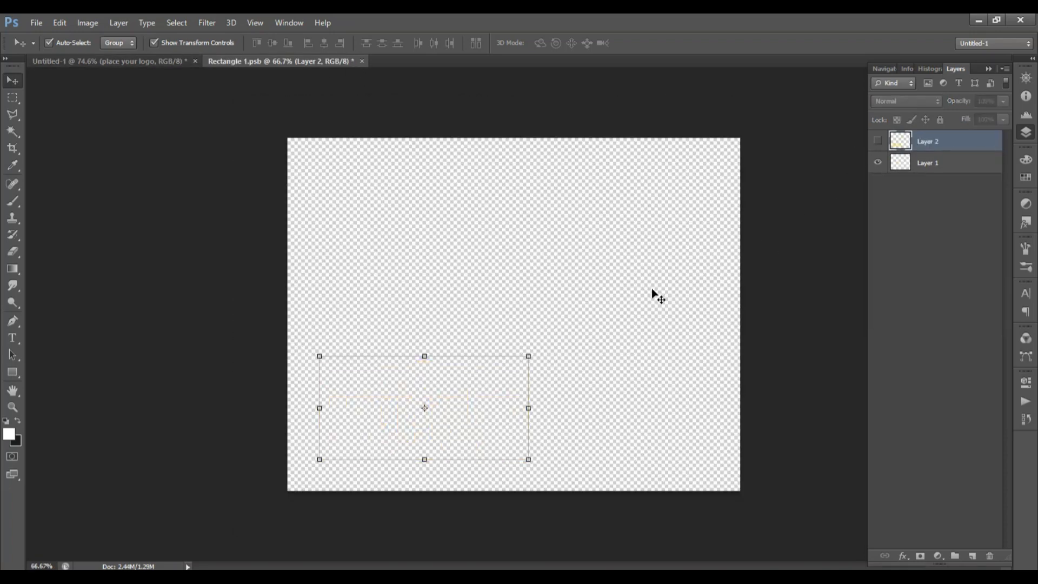
pyautogui.click(215, 176)
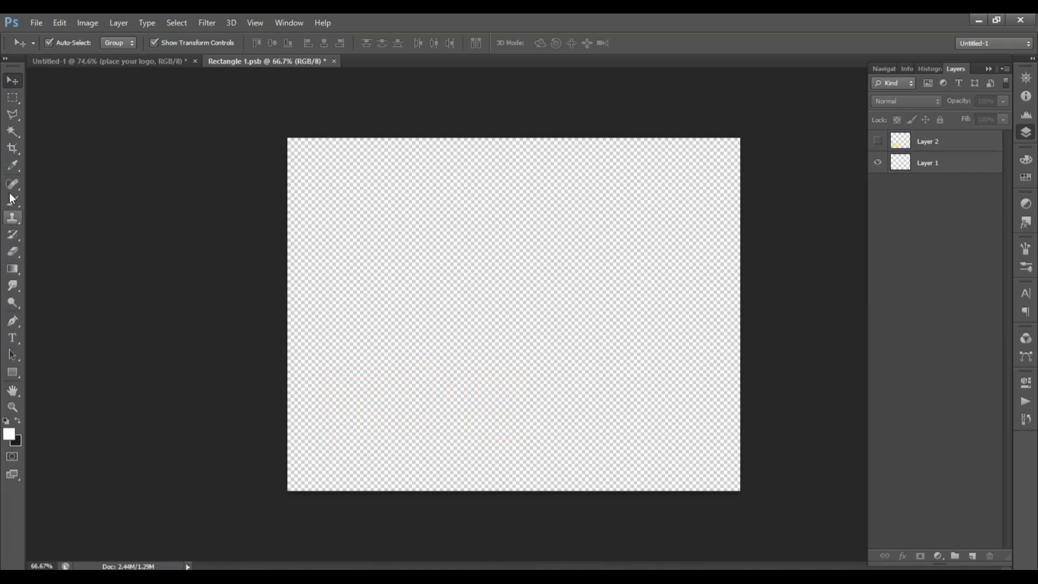
# Add the red text "your text or logo goes here" in NoirPro-Medium and scale it up to about 722%.
pyautogui.press('t')
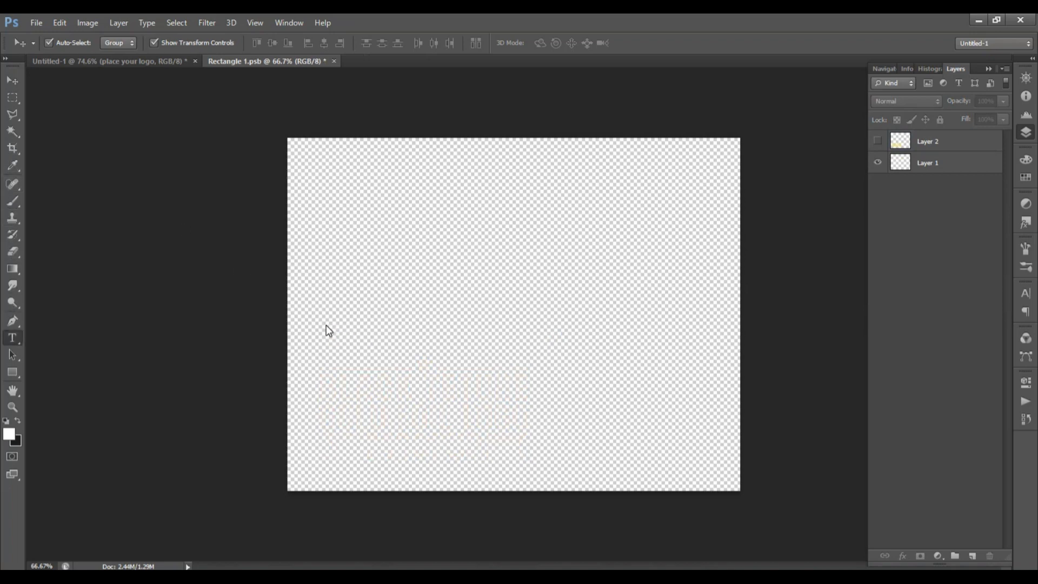
pyautogui.click(327, 326)
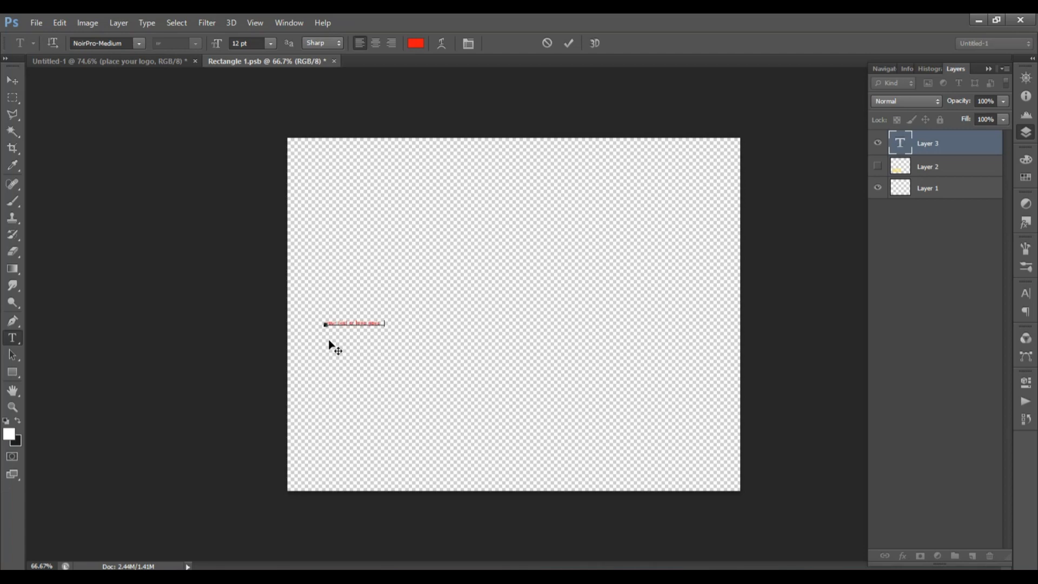
pyautogui.click(13, 80)
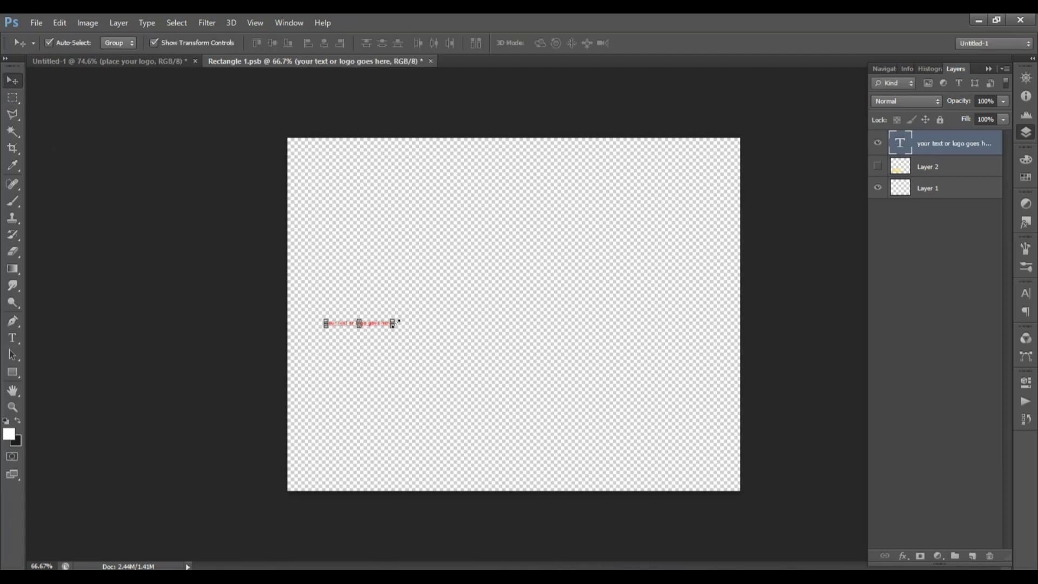
pyautogui.moveTo(394, 321); pyautogui.dragTo(598, 246)
pyautogui.moveTo(442, 333); pyautogui.dragTo(563, 353)
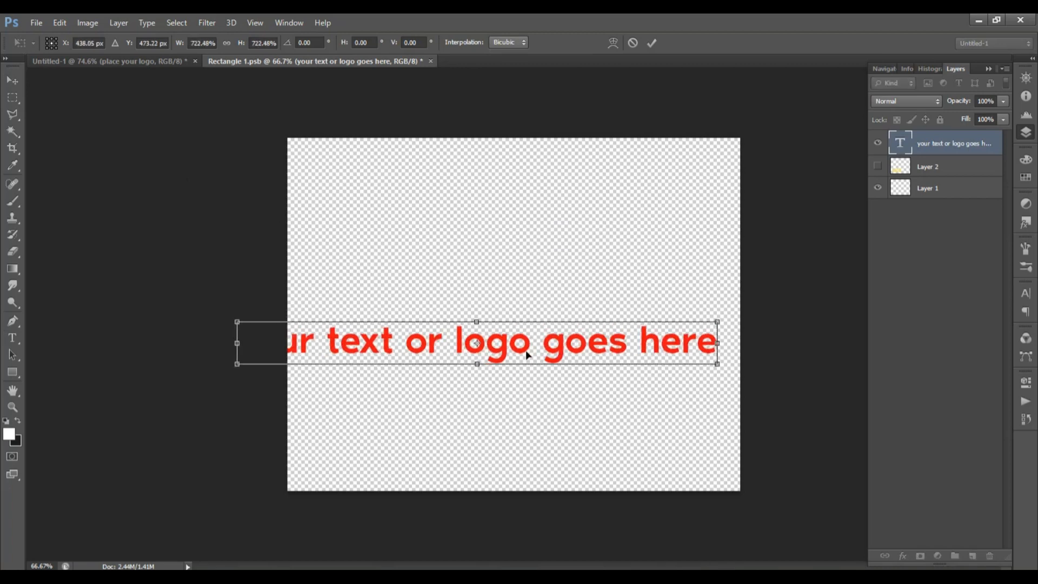
pyautogui.press('Return')
# Break the text into two lines after "or", move it to the canvas's lower left, and save the smart object to update the mockup.
pyautogui.press('t')
pyautogui.click(448, 351)
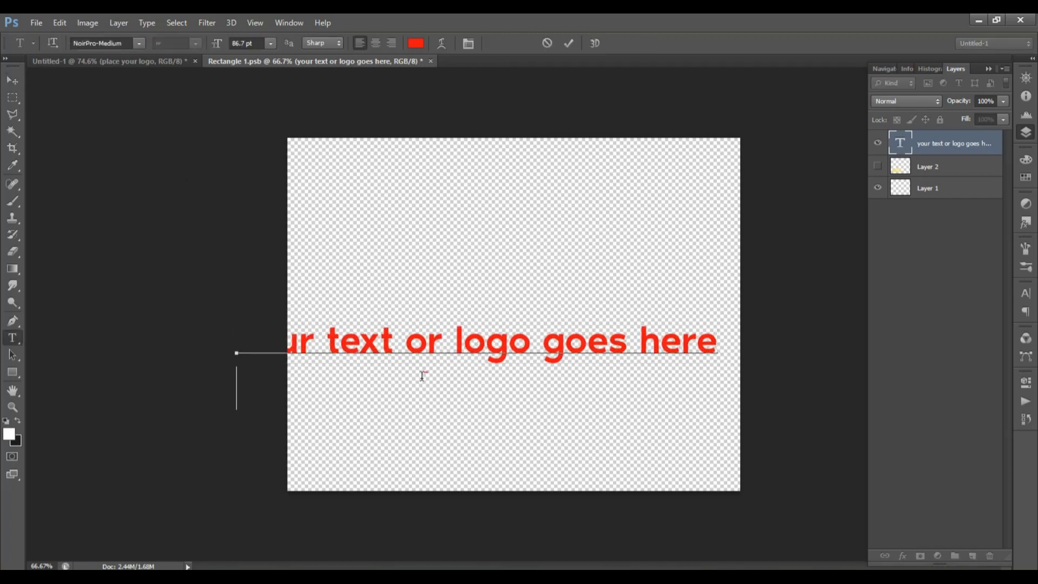
pyautogui.press('Return')
pyautogui.moveTo(357, 339); pyautogui.dragTo(421, 400)
pyautogui.hotkey('ctrl', 's')
pyautogui.click(171, 61)
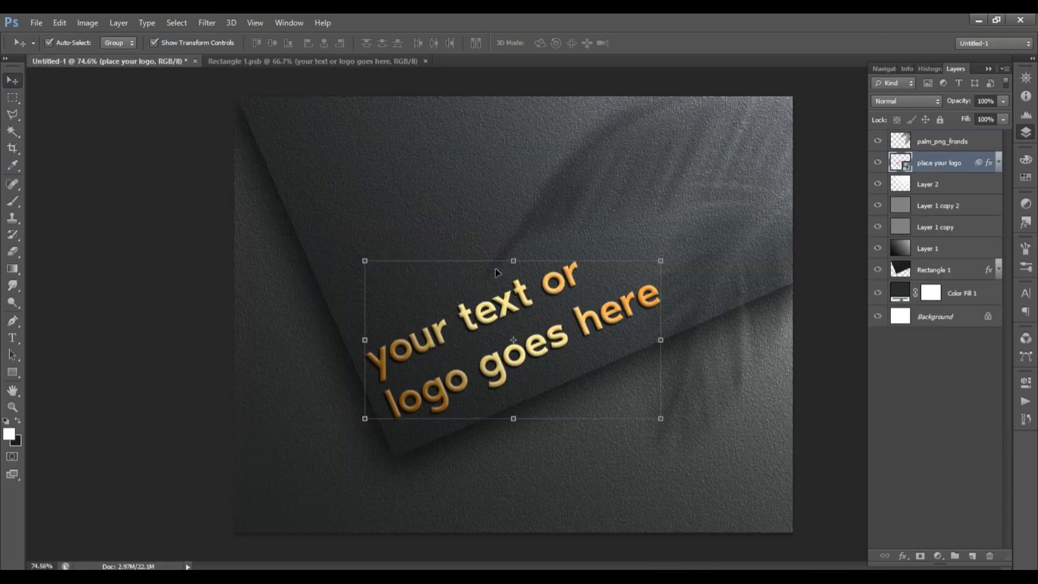
# Hide the placeholder text and show Layer 2 in the smart object, save it, and view the mockup without the layer list.
pyautogui.click(379, 61)
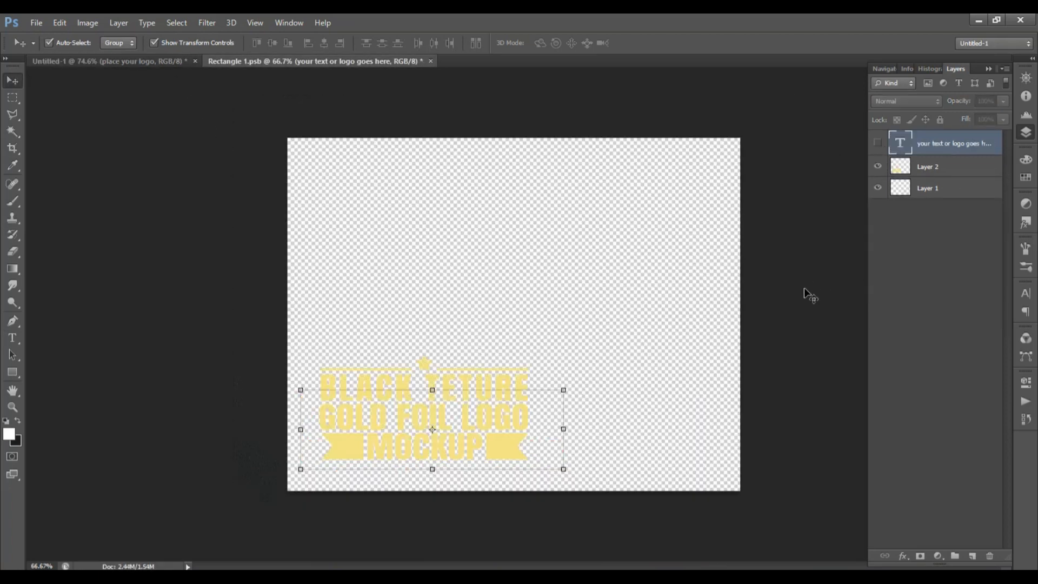
pyautogui.hotkey('ctrl', 's')
pyautogui.click(230, 316)
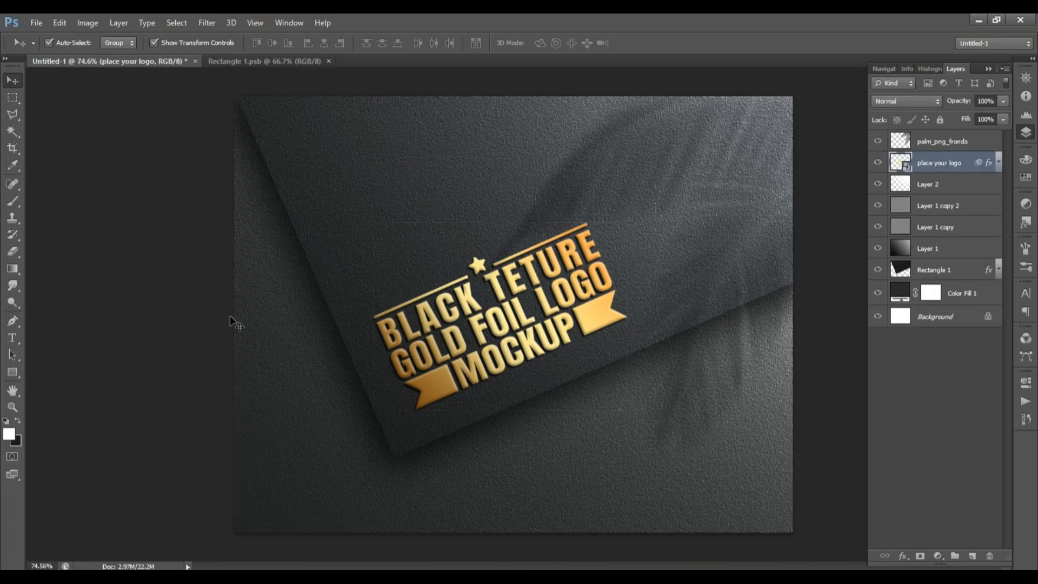
pyautogui.press('F7')
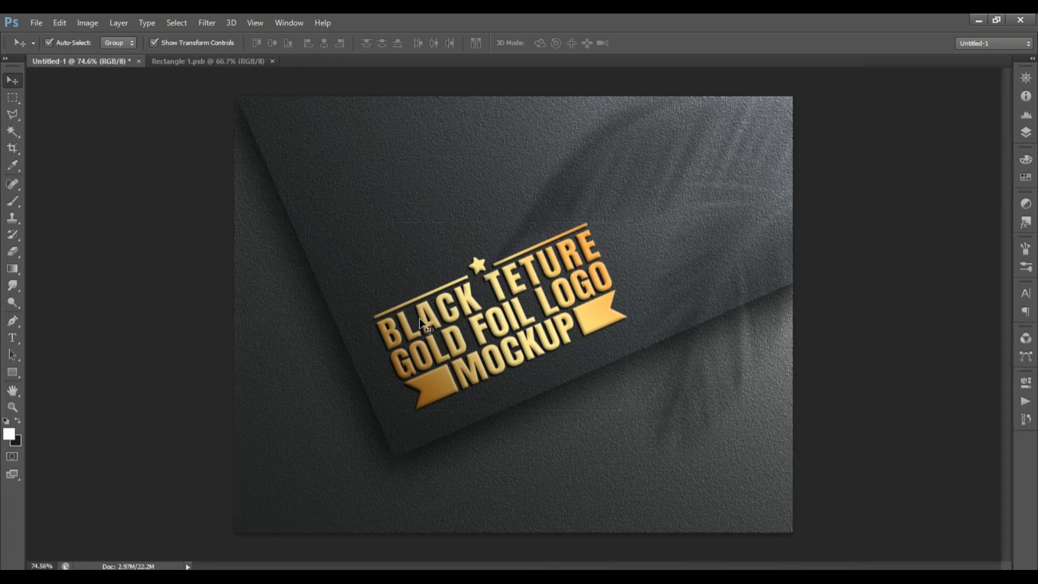